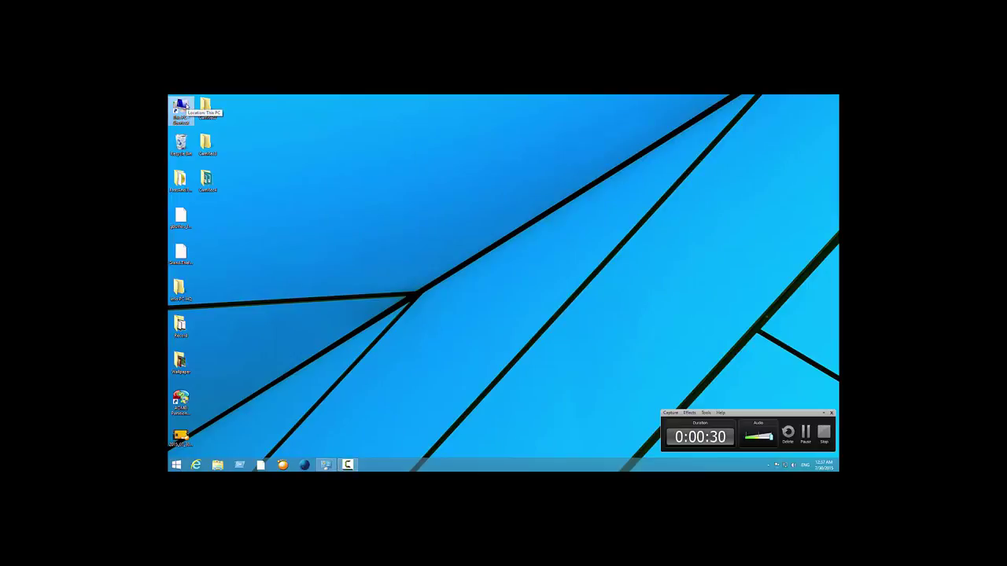
- Open the advanced system performance settings and apply visual effects adjusted for best performance
double_click(180, 108)
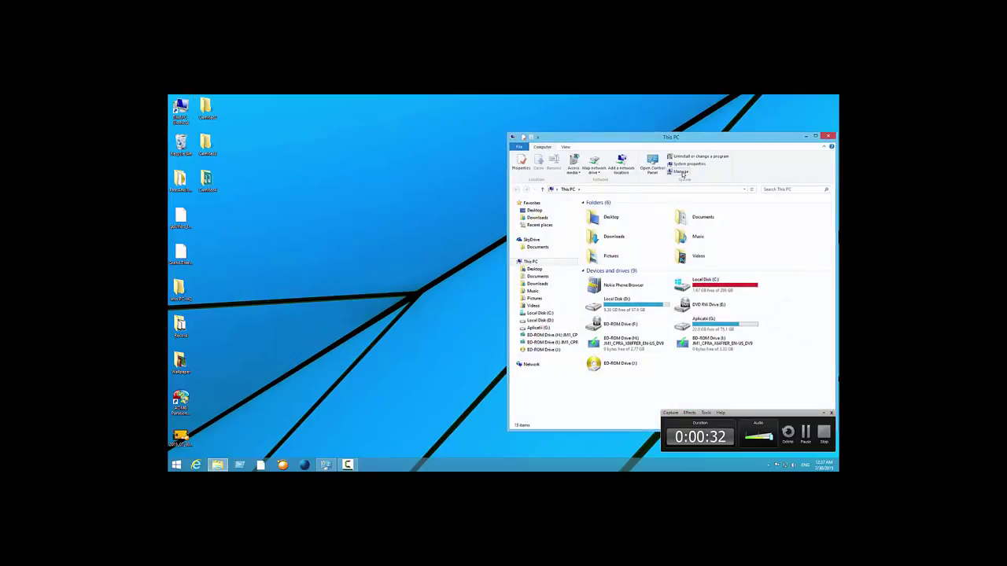
click(686, 164)
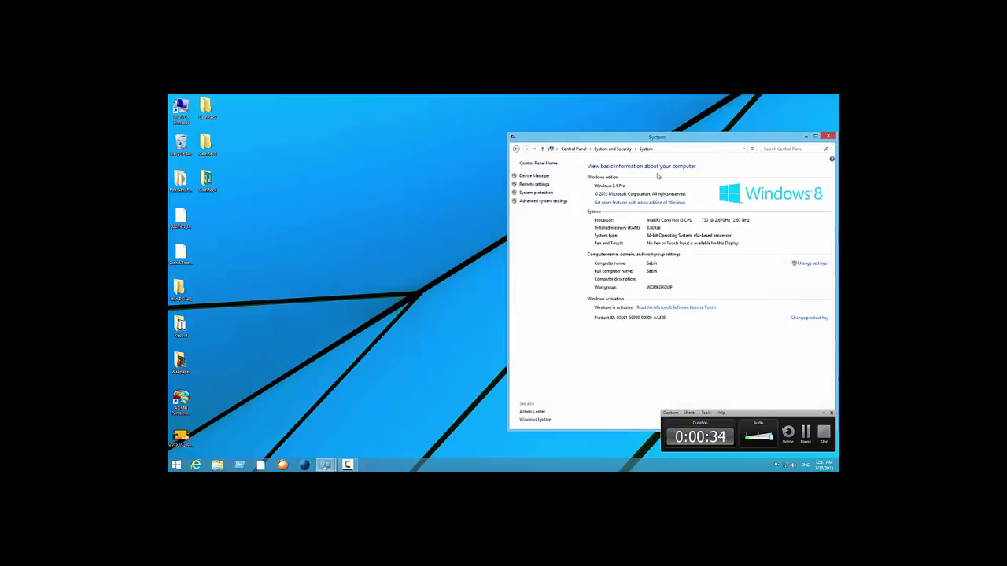
click(563, 204)
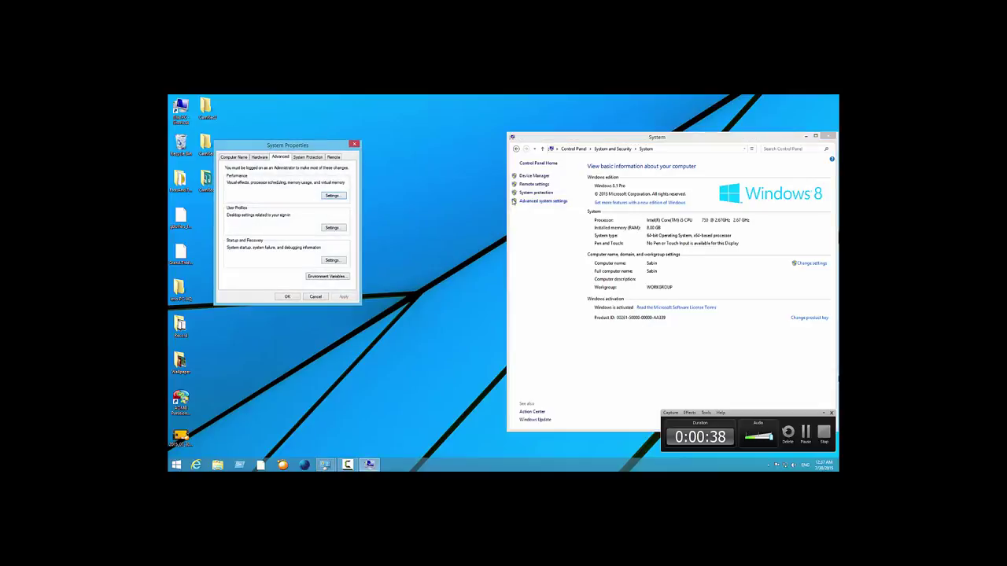
click(332, 195)
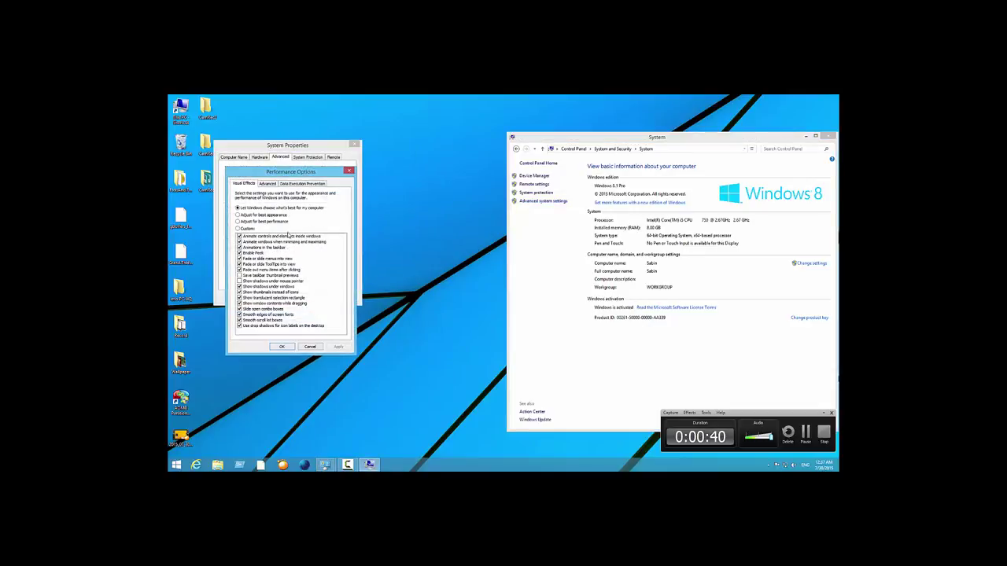
click(268, 222)
click(334, 349)
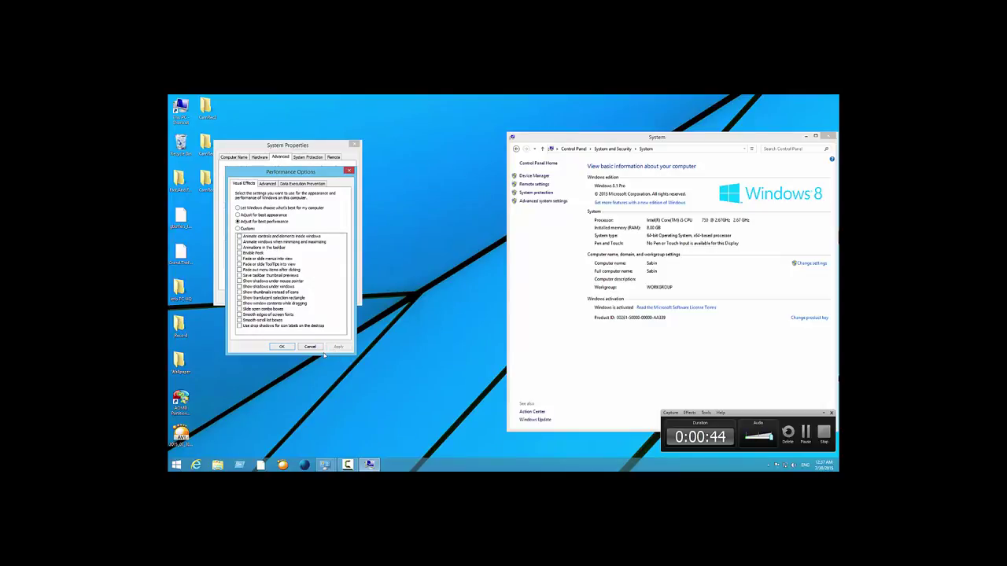
- Apply the default Windows theme to the desktop and close the Personalization window
right_click(375, 320)
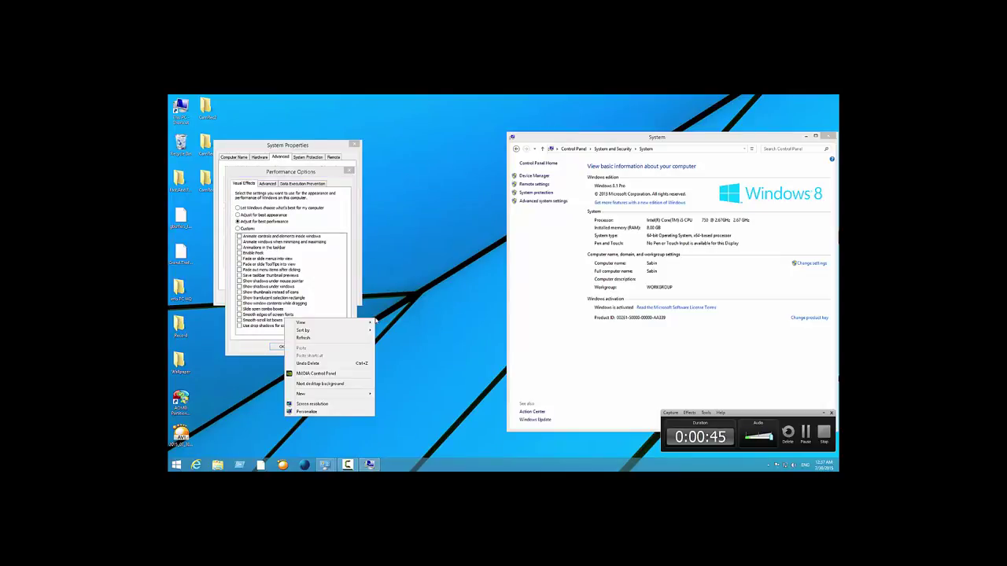
click(313, 411)
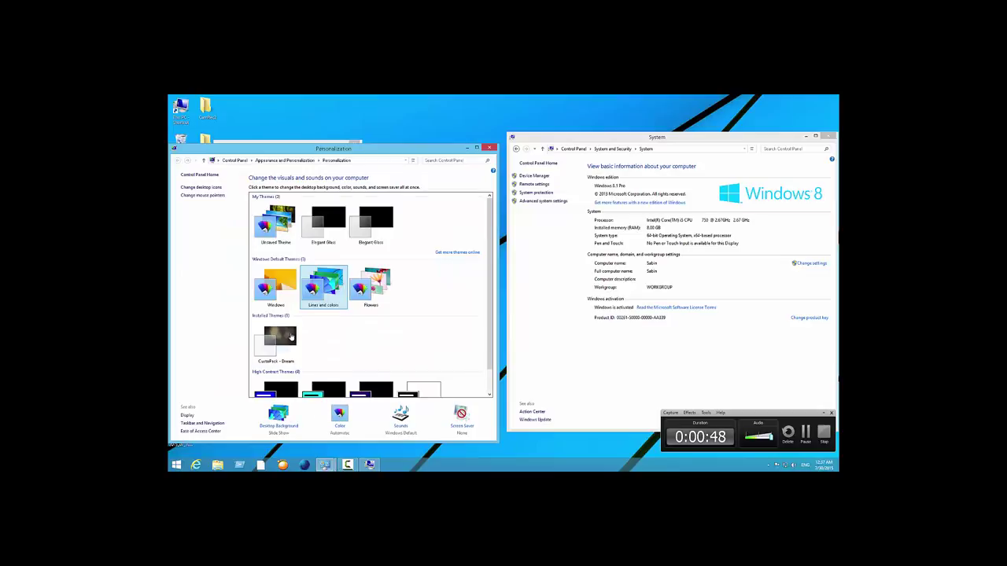
click(276, 285)
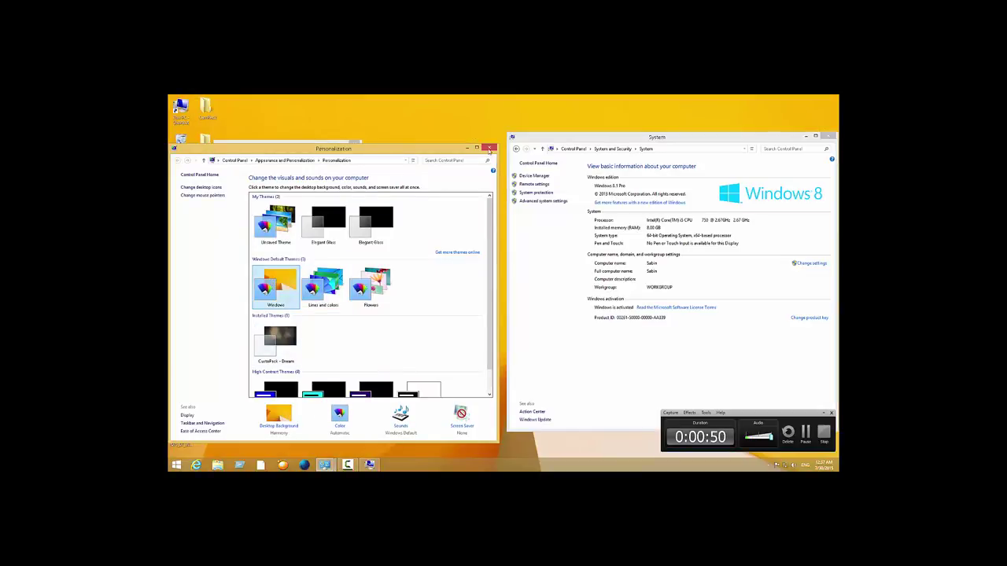
click(488, 149)
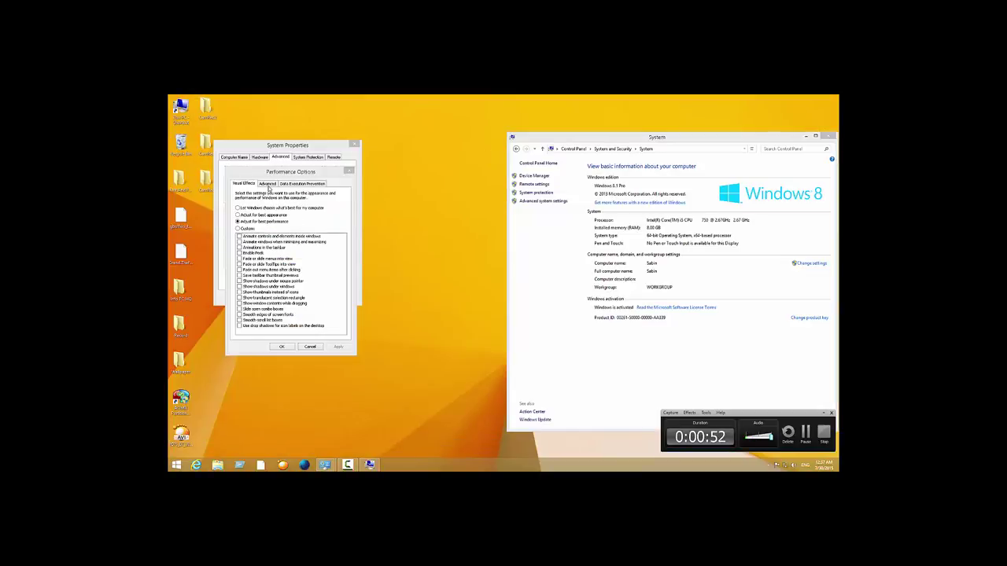
- Set the C: drive's virtual memory to a custom size with 12797 MB initial and 12797 MB maximum
click(268, 184)
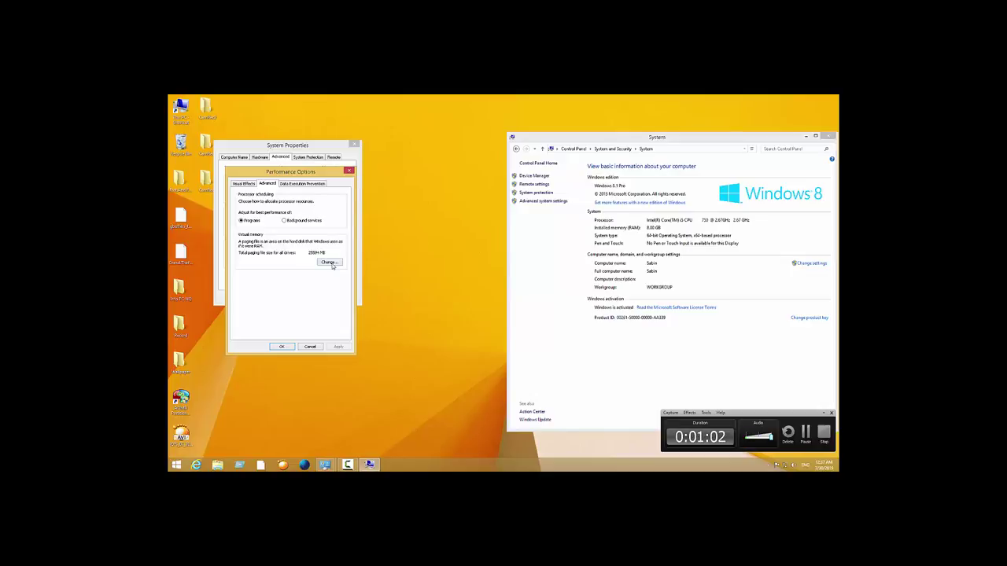
click(330, 263)
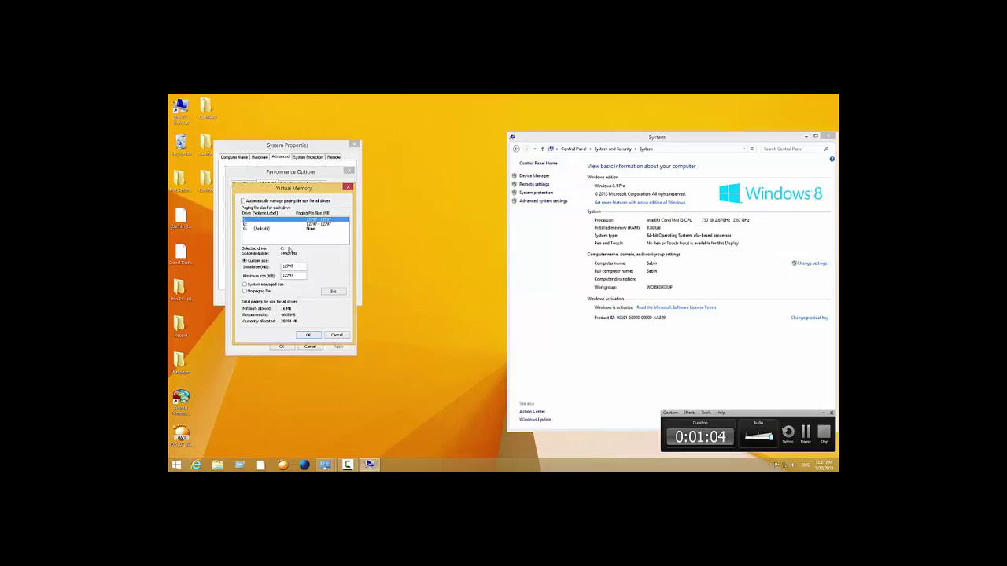
drag(303, 194, 497, 210)
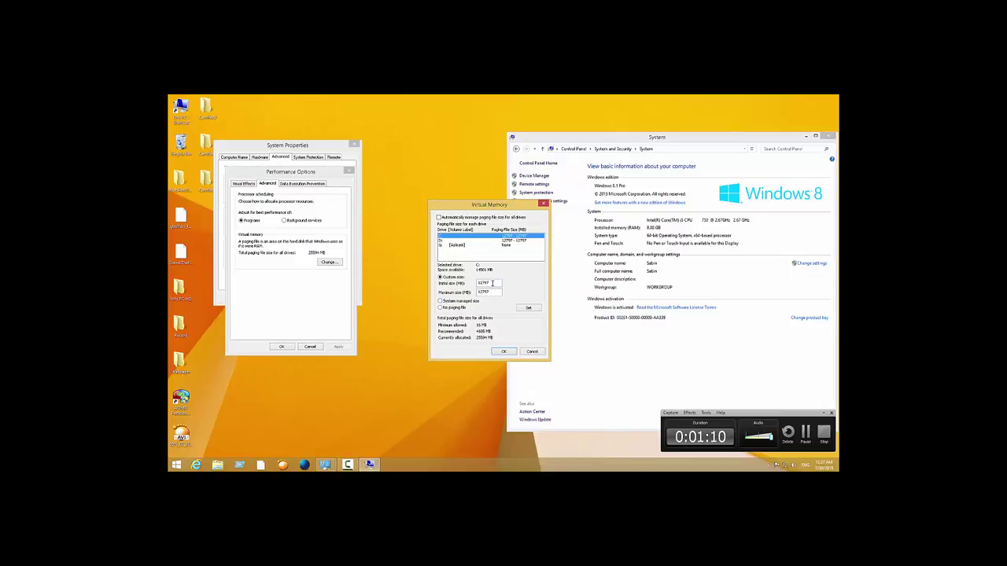
drag(493, 282, 481, 283)
click(498, 285)
click(527, 308)
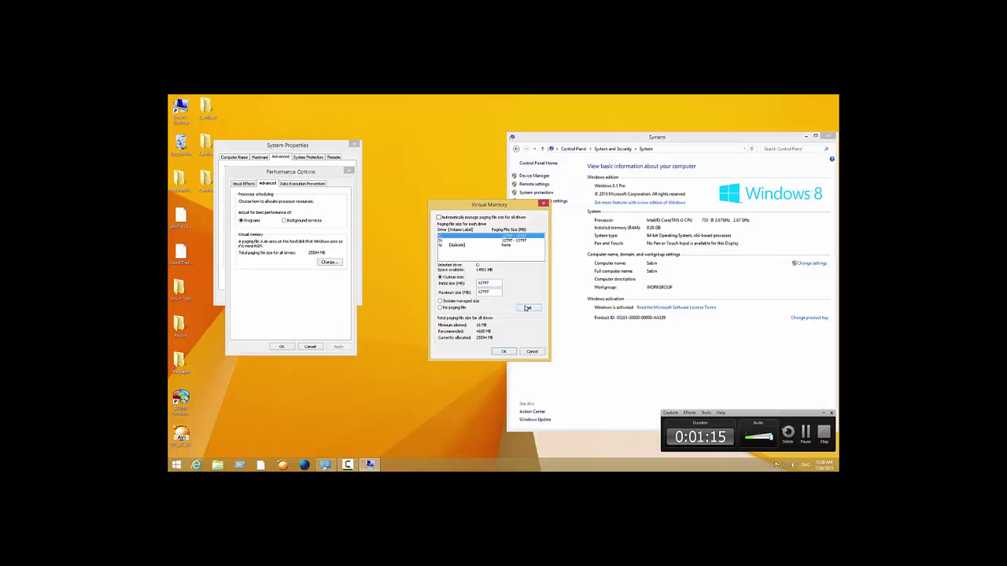
- Select the G: drive in the paging file list, and accept the Virtual Memory, Performance Options and System Properties dialogs
click(502, 245)
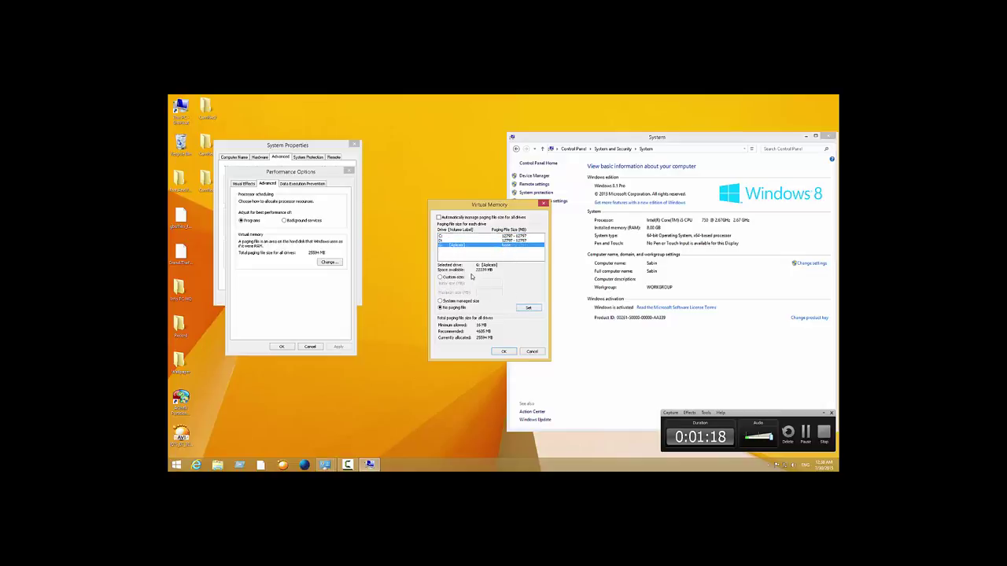
click(504, 351)
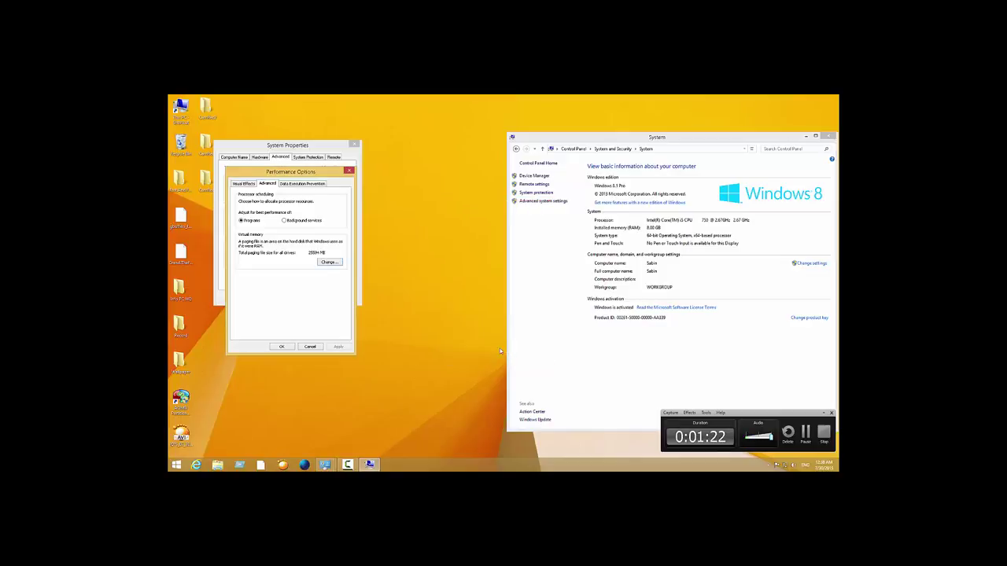
click(280, 347)
click(287, 297)
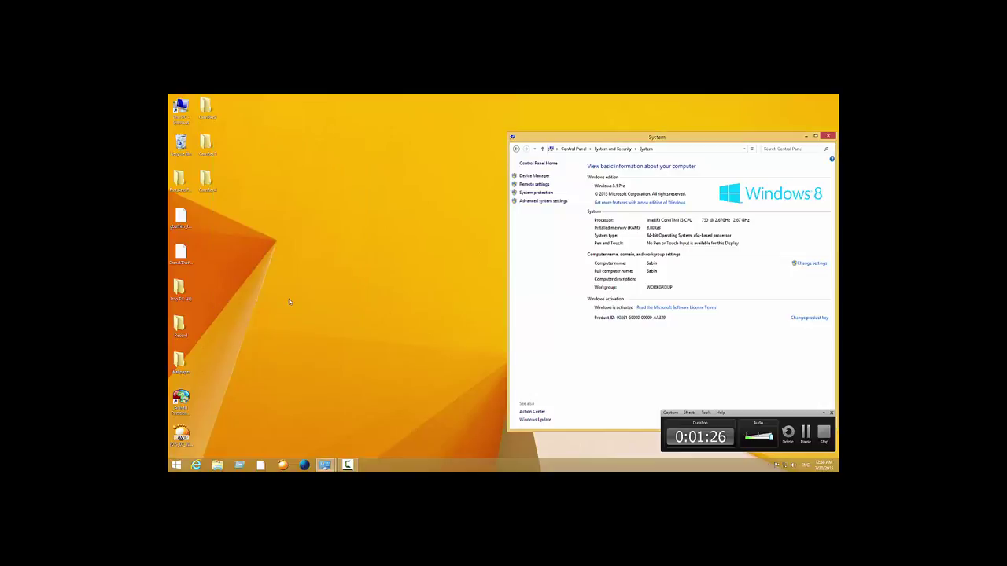
- Find and open Notepad, and write the line "mystring=(80000000)" in the blank document
key(super)
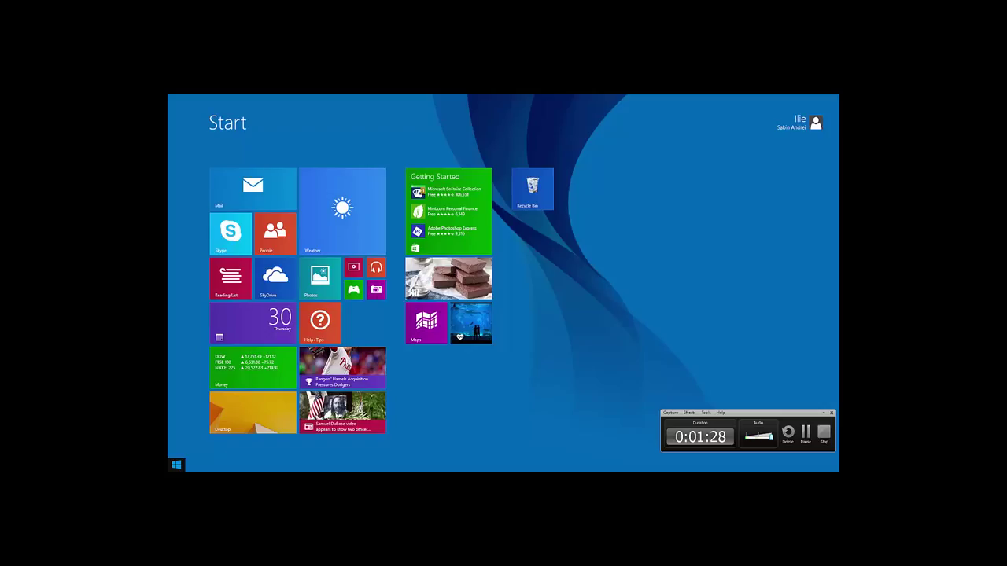
text(notepad)
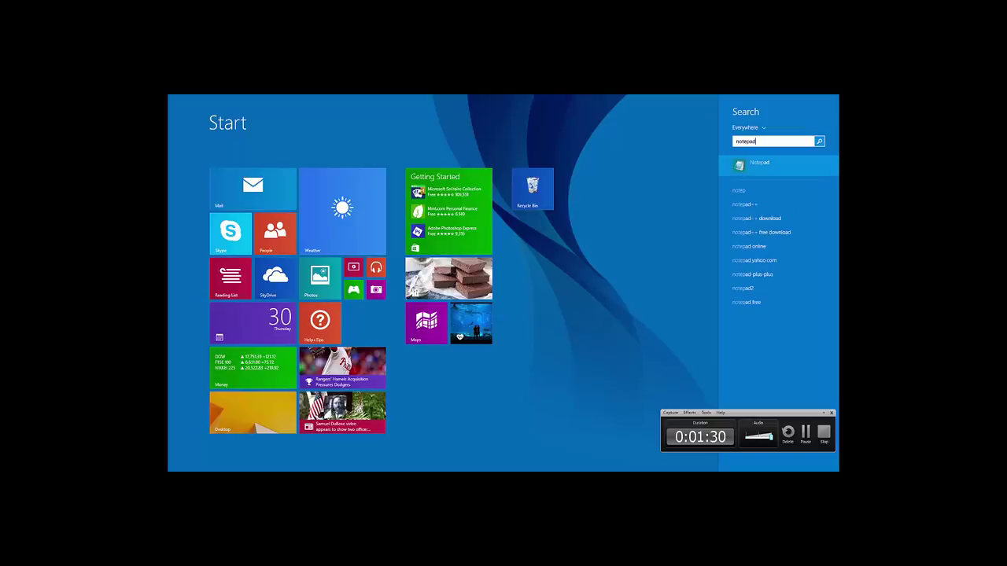
click(766, 165)
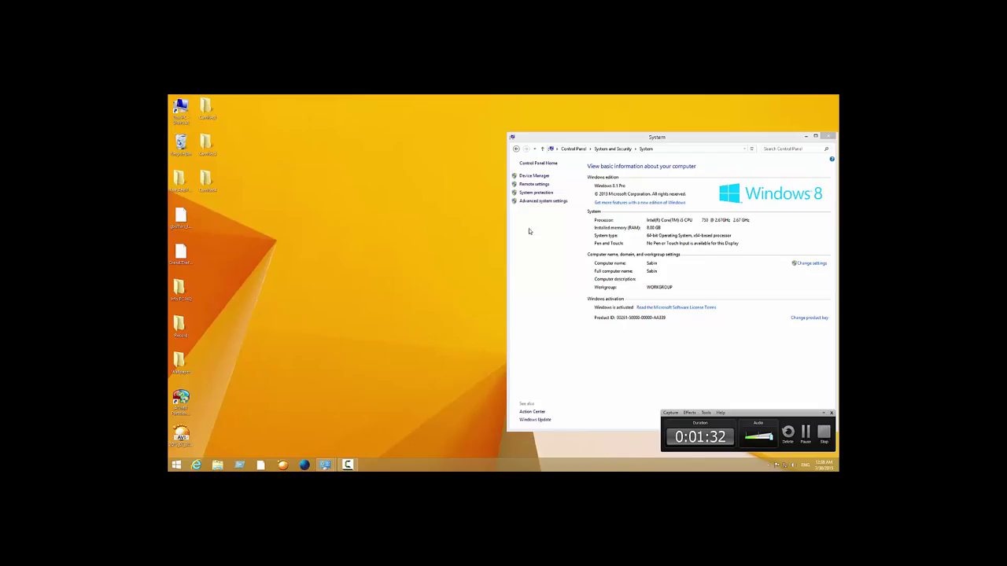
text(m)
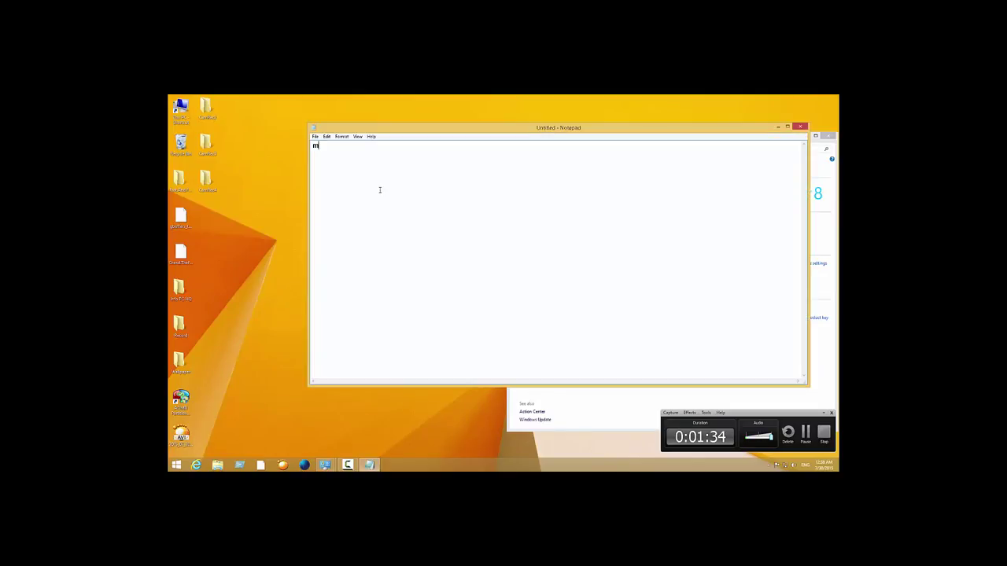
text(ystring=()
text(80000000))
- Save the note to the Desktop as fast.vbs with the All Files type, and close Notepad
click(315, 136)
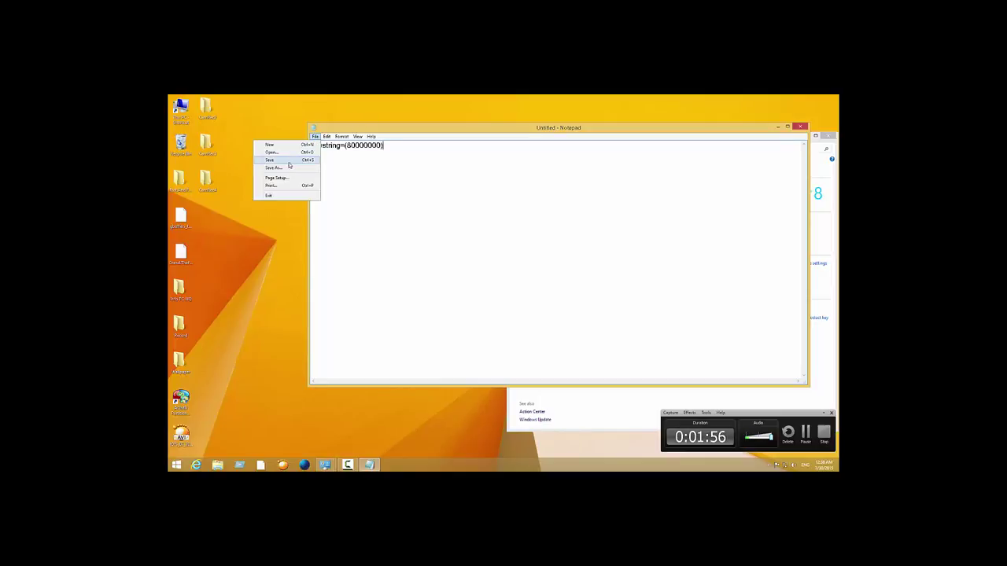
click(289, 160)
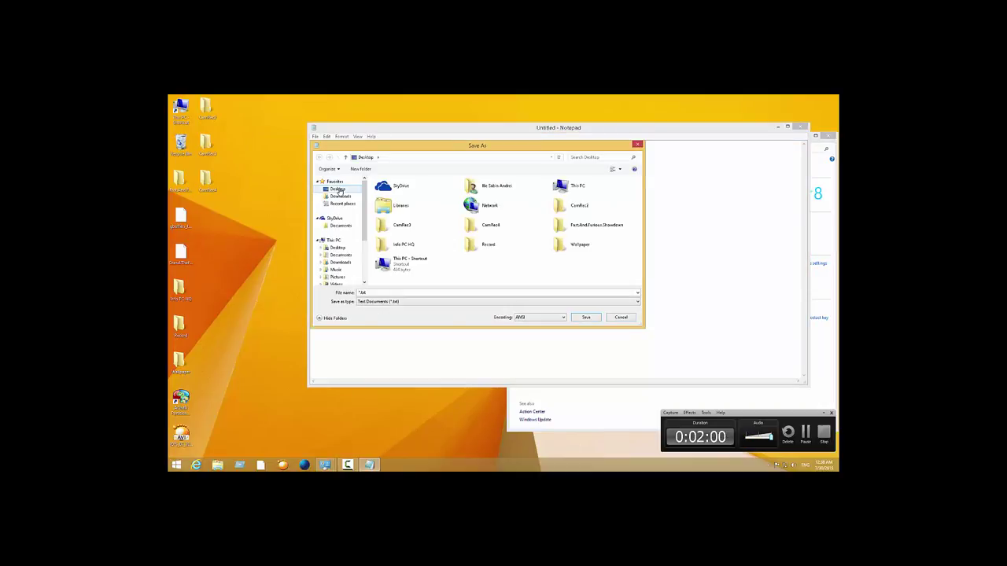
click(392, 304)
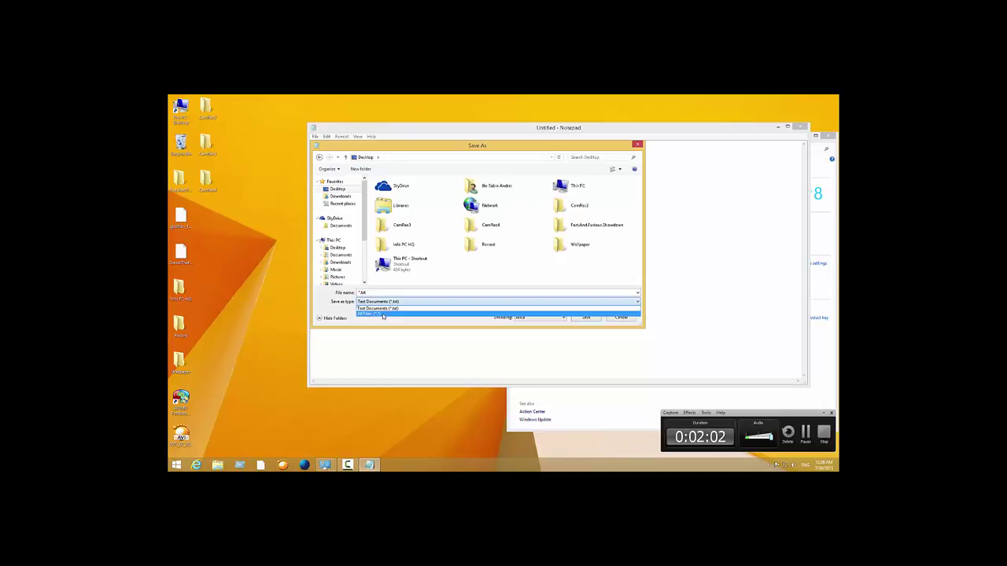
click(385, 315)
click(398, 294)
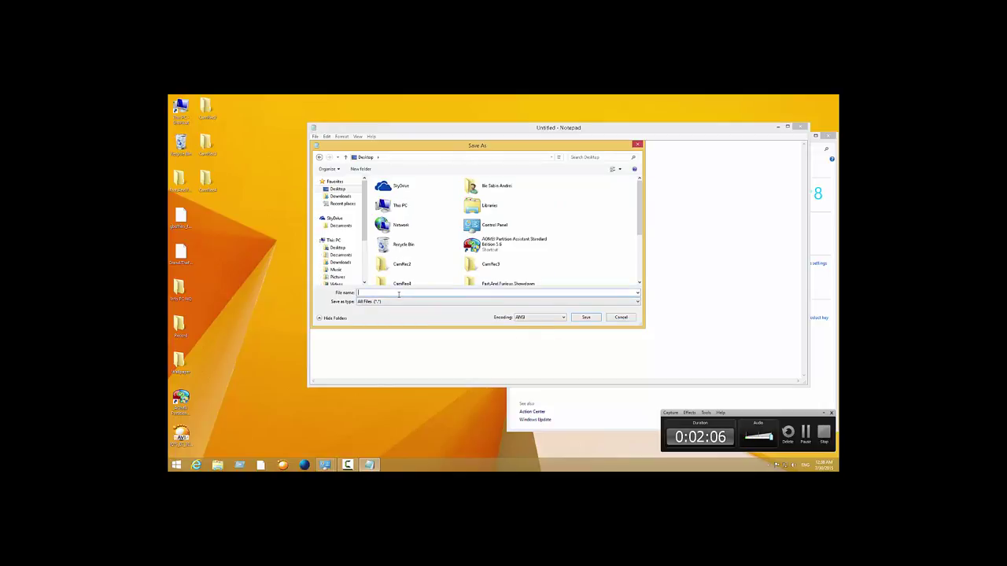
text(fas)
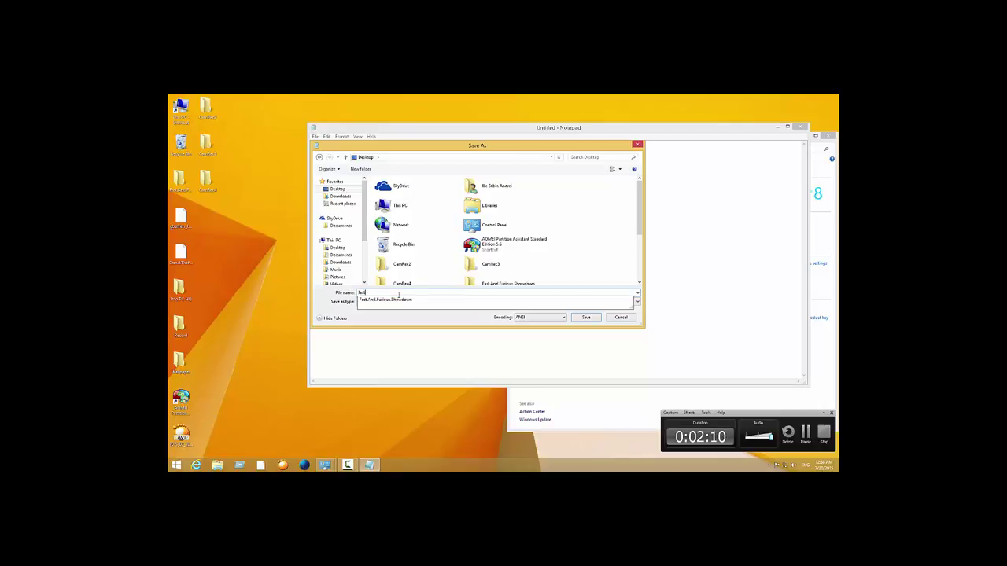
text(t.vbs)
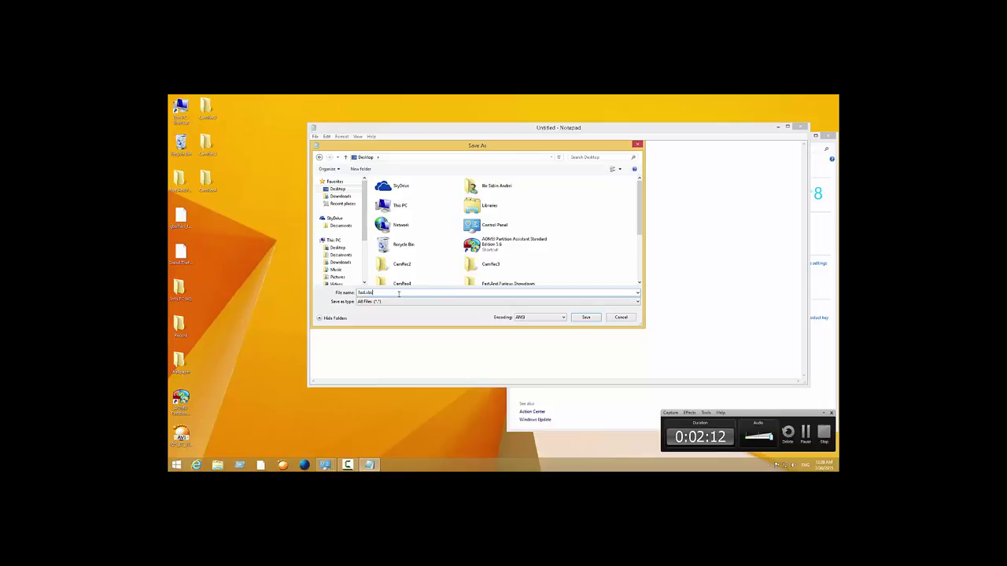
click(586, 317)
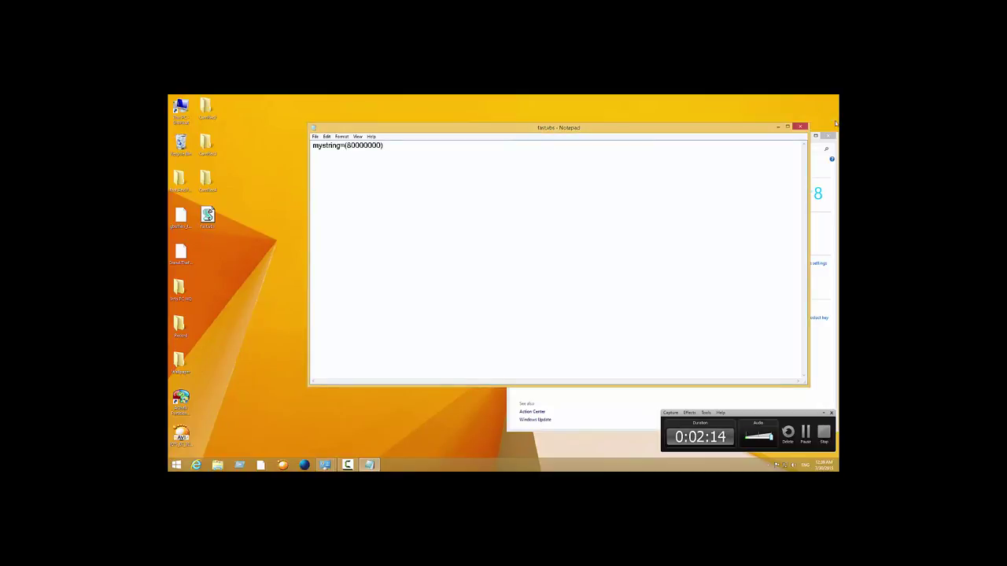
click(802, 125)
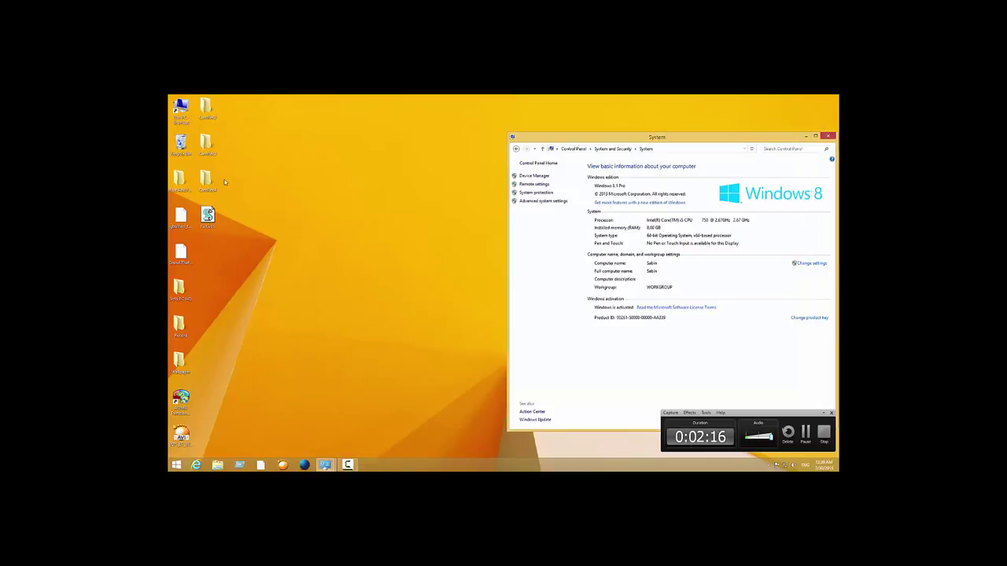
- Run the fast.vbs script from the desktop
double_click(208, 218)
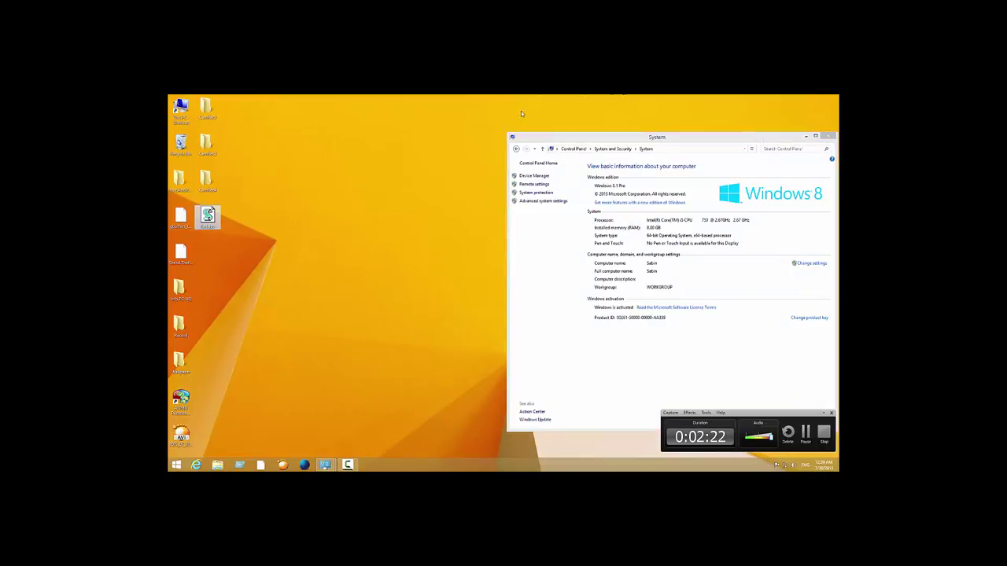
drag(270, 120, 304, 166)
right_click(247, 194)
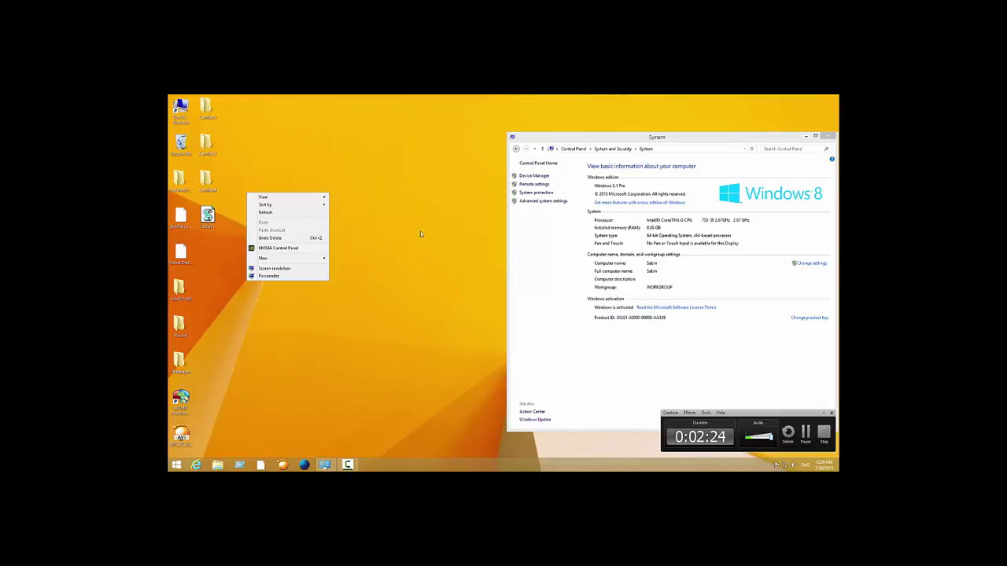
click(378, 271)
- Check the system's responsiveness by switching between the Start screen and desktop and opening This PC and the Run dialog
click(176, 465)
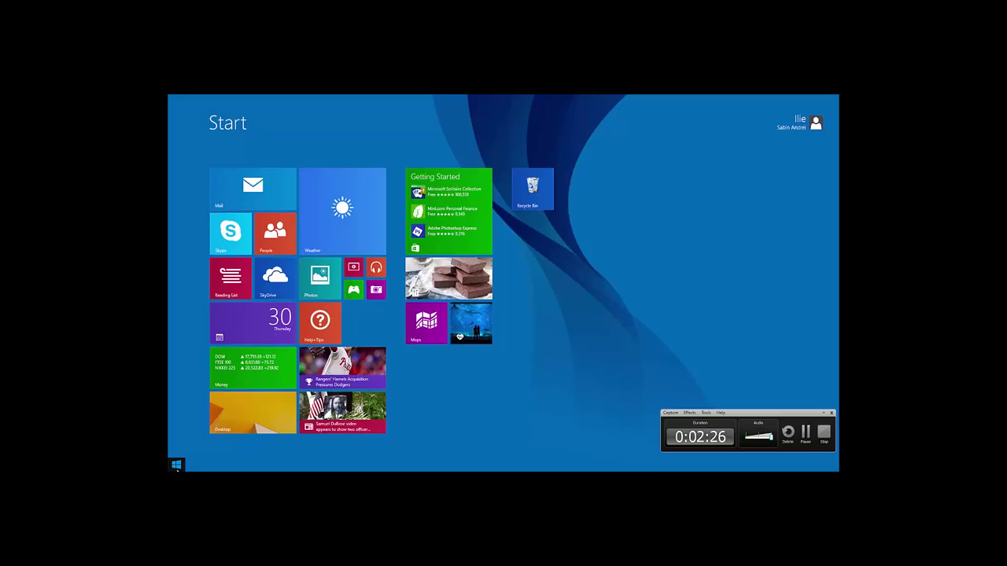
click(246, 426)
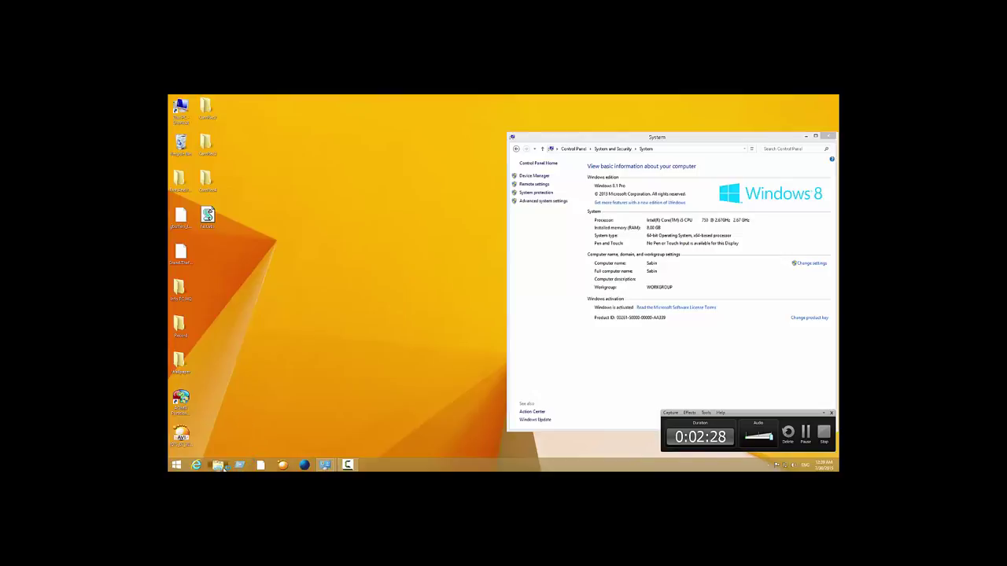
click(217, 465)
key(super+r)
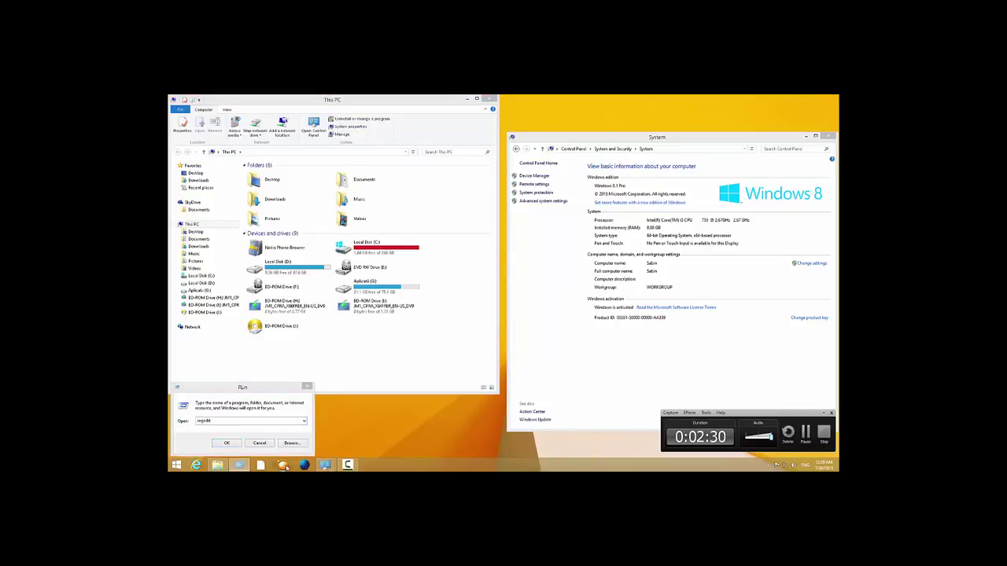
mouse_move(324, 465)
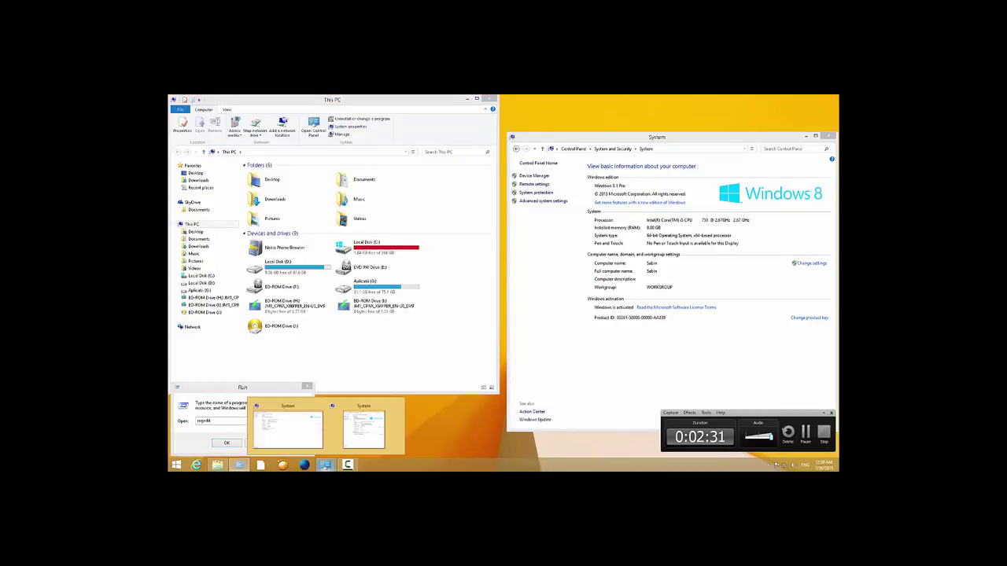
right_click(282, 465)
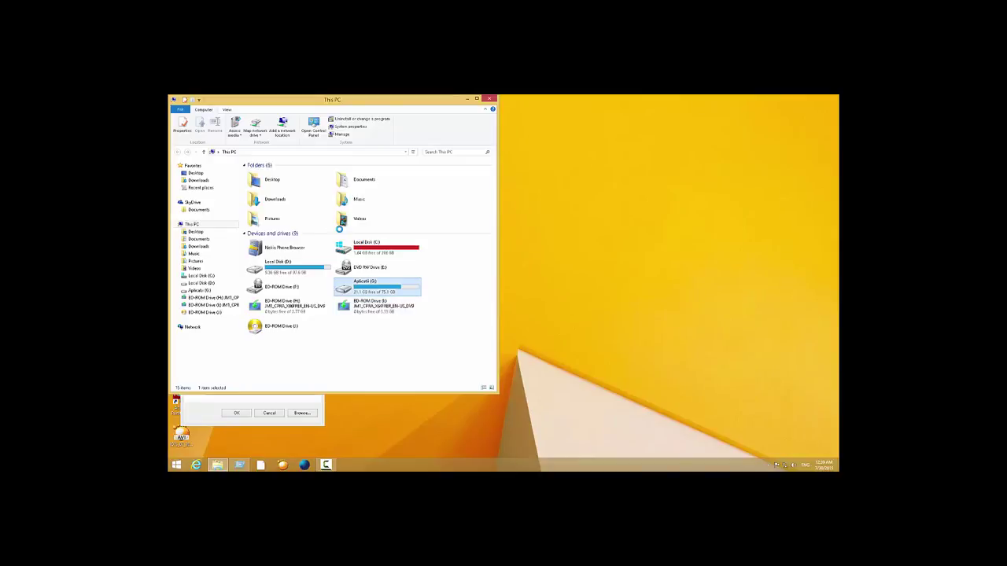
- Clear the desktop by closing This PC, the Run dialog, the browser and the media player
click(375, 246)
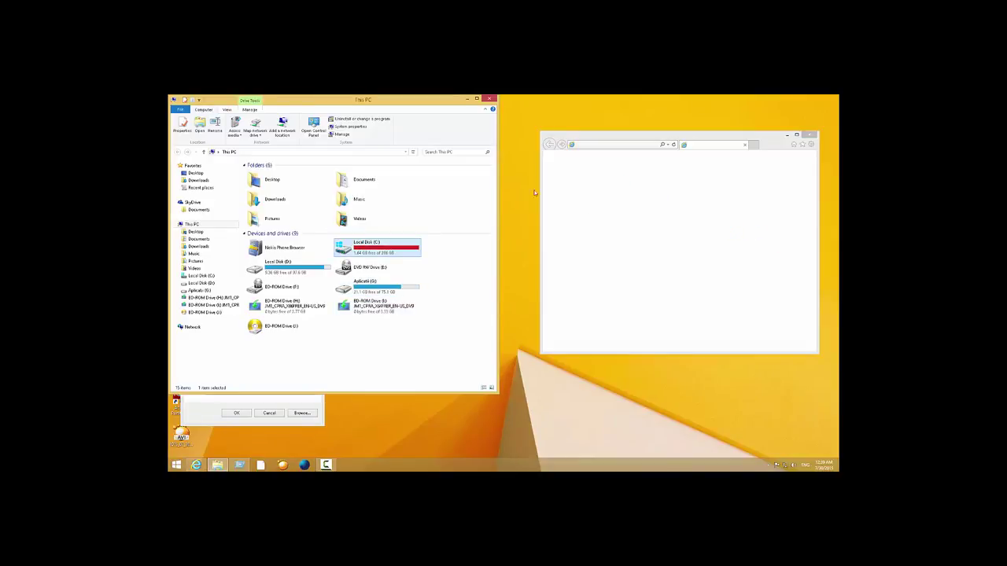
click(490, 100)
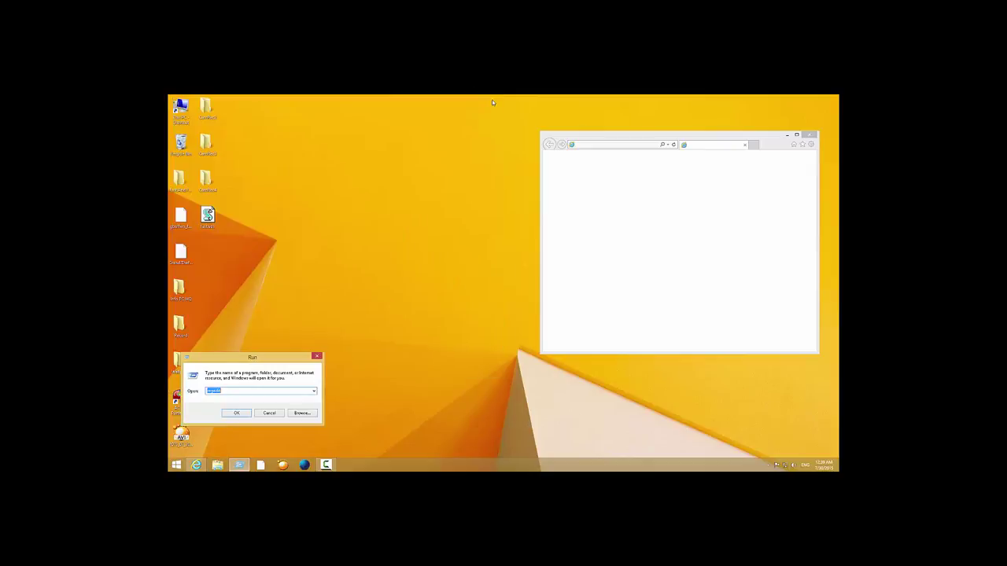
click(316, 358)
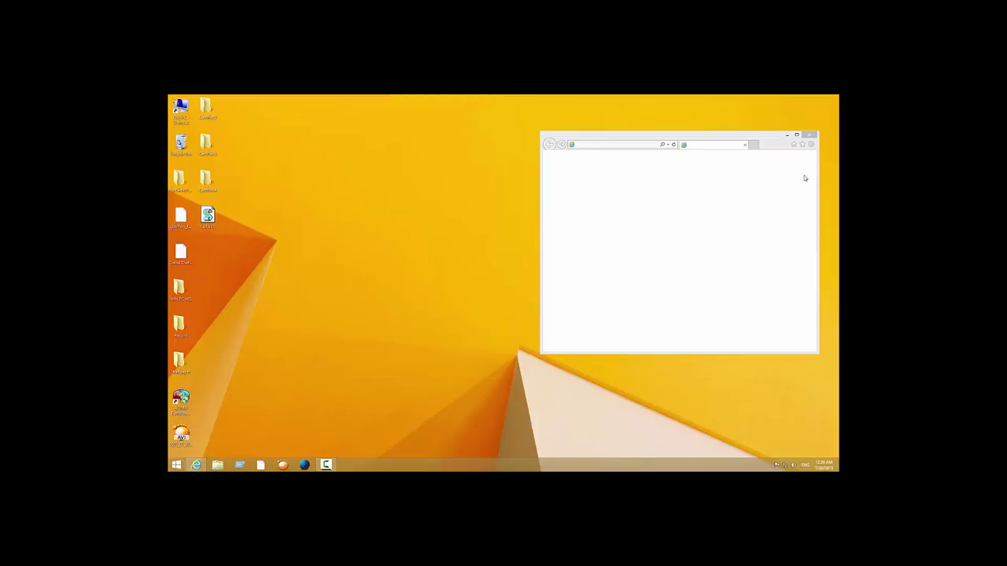
click(810, 137)
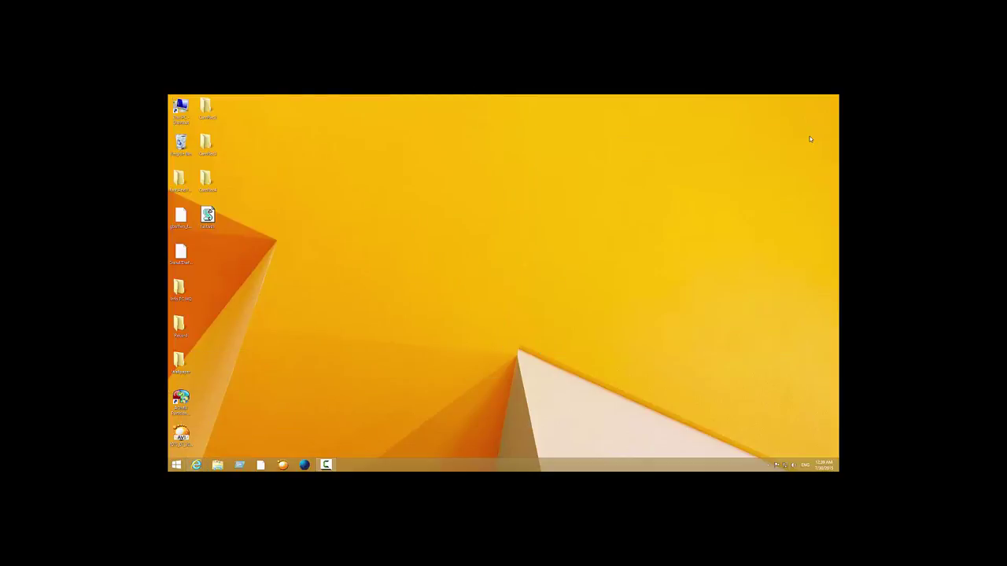
double_click(179, 179)
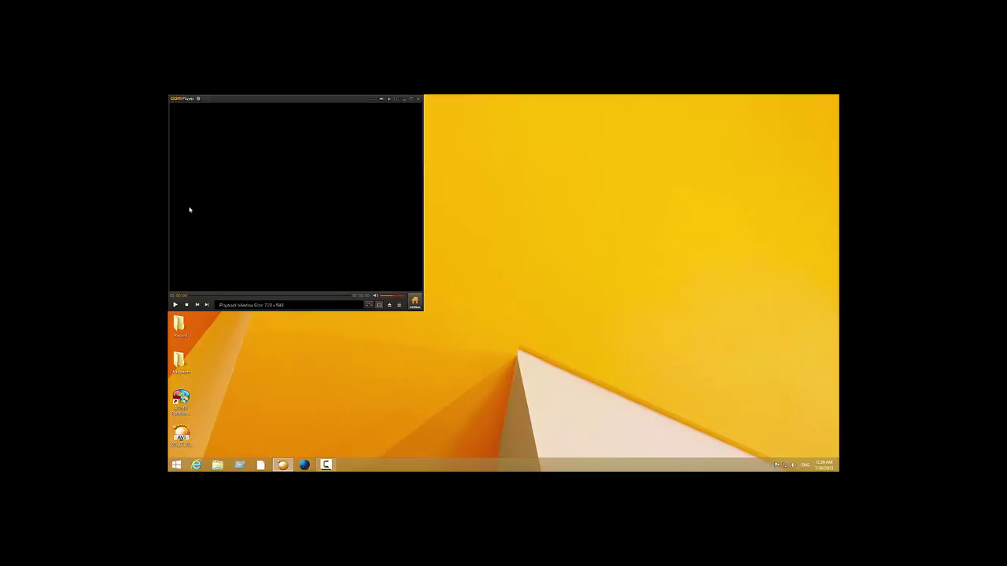
click(420, 98)
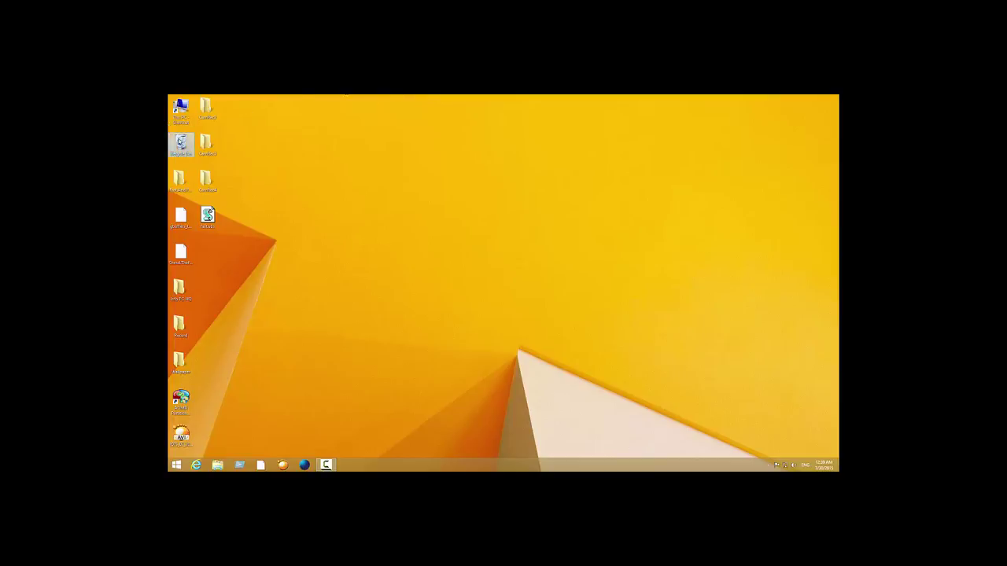
- Set the Recycle Bin's custom maximum size to 10 MB for the G: drive
right_click(171, 142)
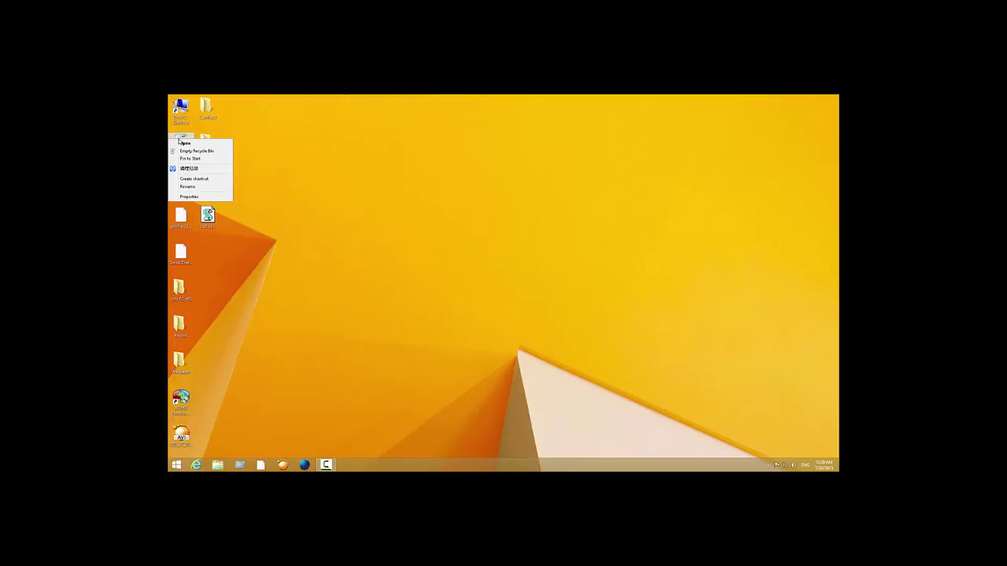
click(190, 196)
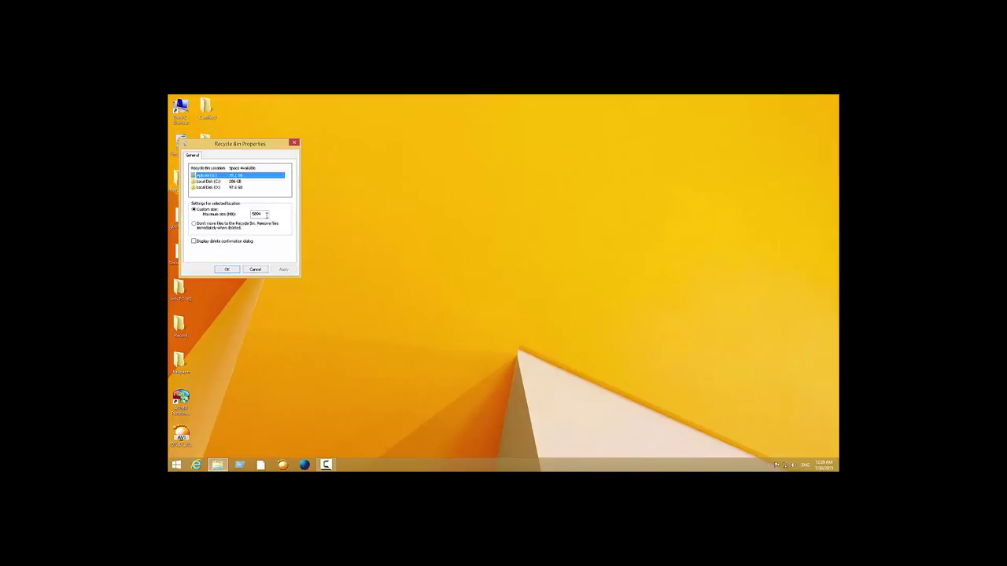
drag(266, 214, 253, 214)
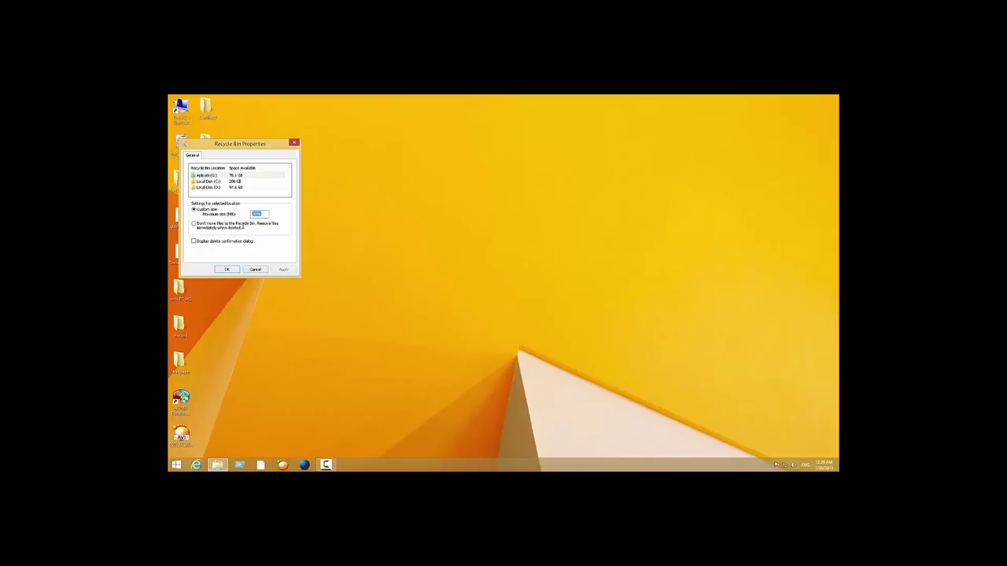
text(10)
click(284, 270)
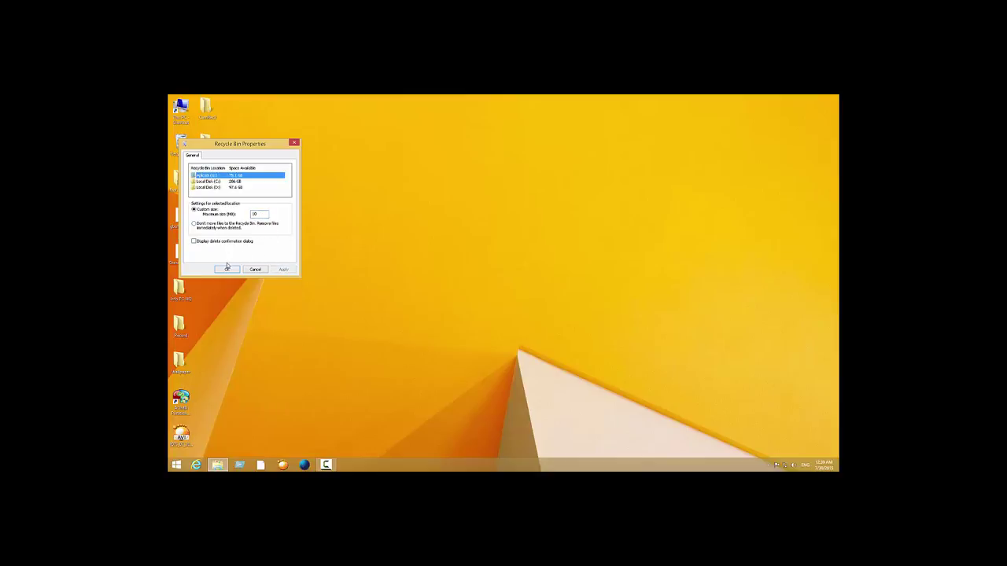
click(220, 270)
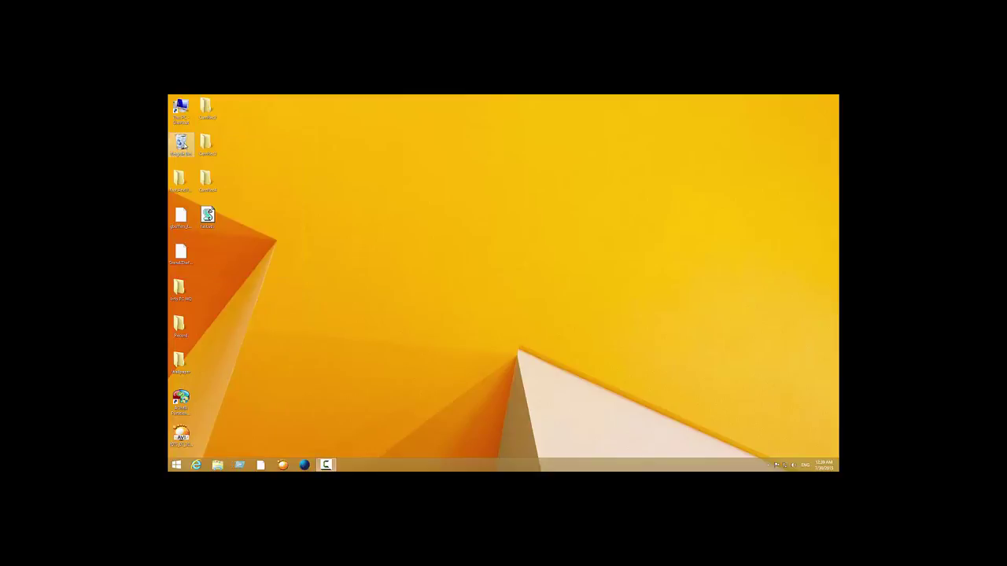
- Empty the Recycle Bin and permanently delete its items
right_click(181, 143)
click(186, 156)
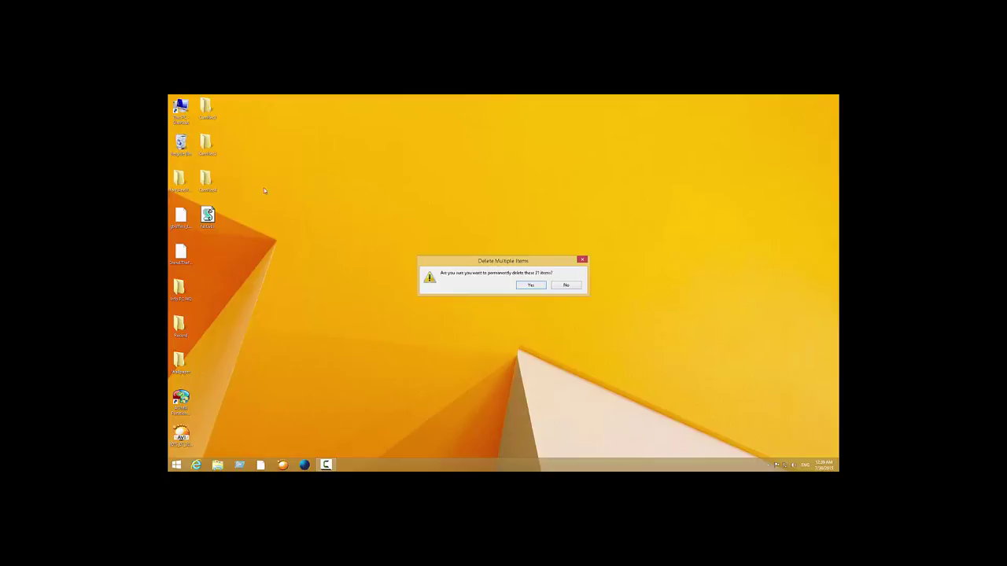
click(524, 286)
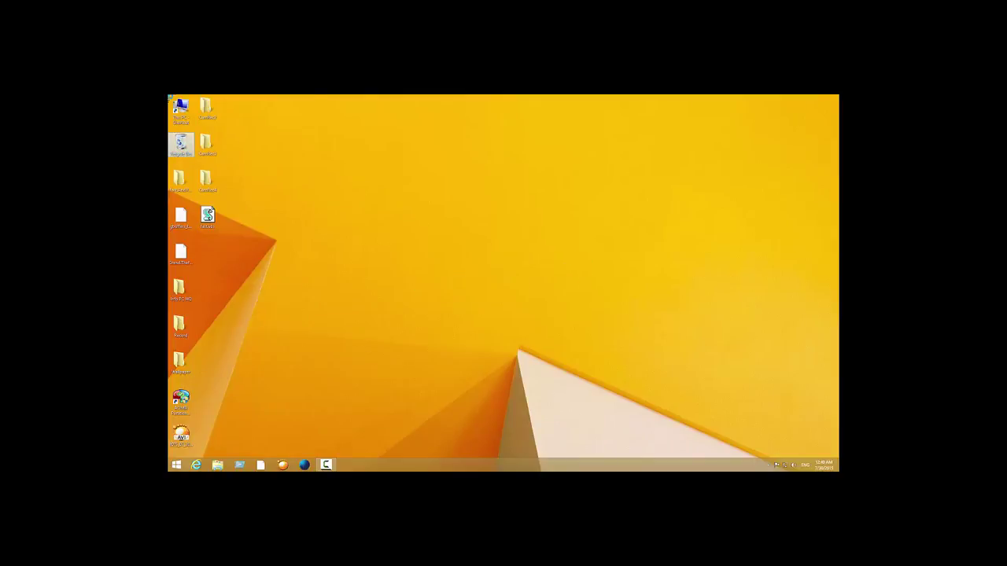
- Open the properties of Local Disk (C:) from This PC and start Disk Cleanup for that drive
double_click(180, 108)
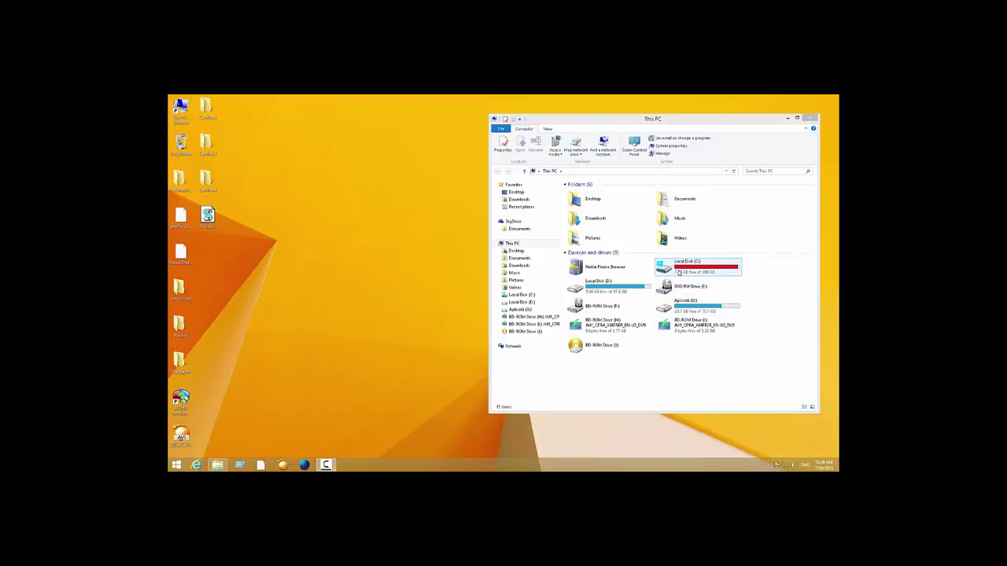
click(678, 271)
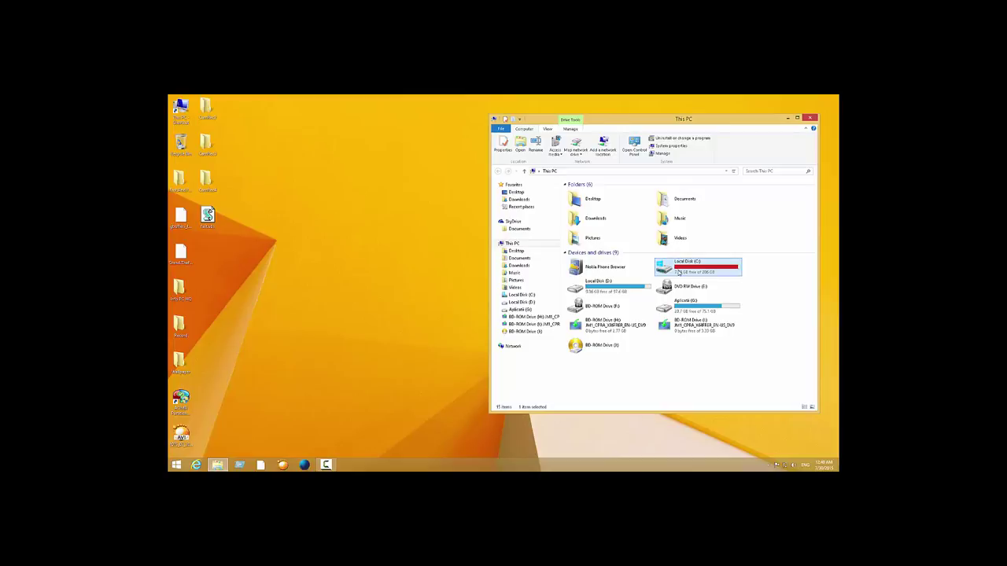
right_click(678, 273)
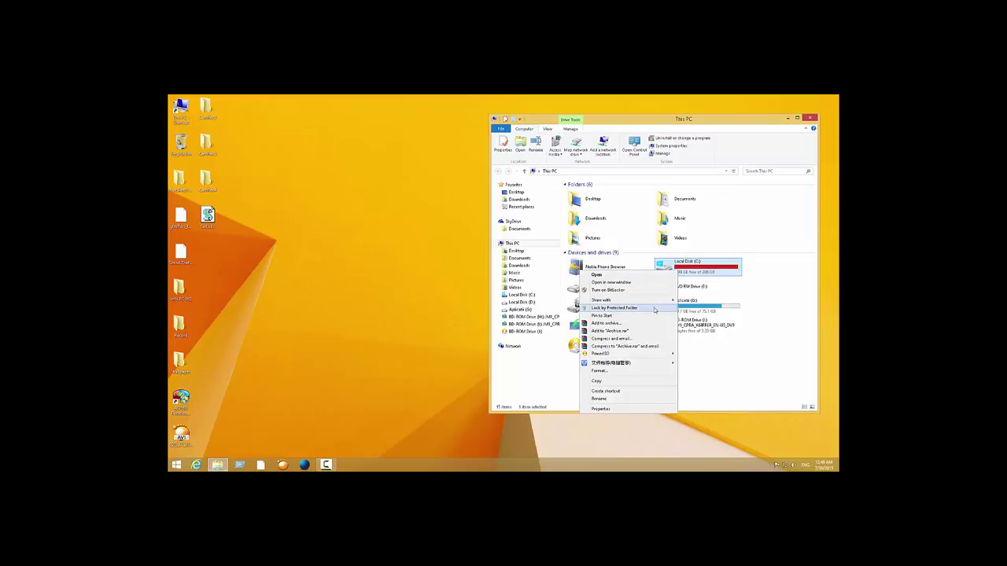
click(619, 408)
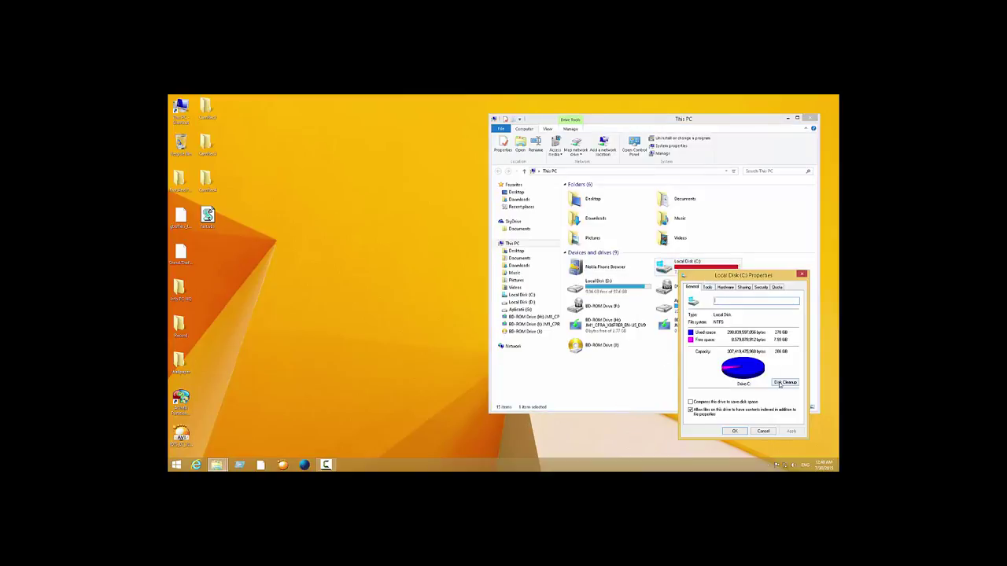
click(779, 383)
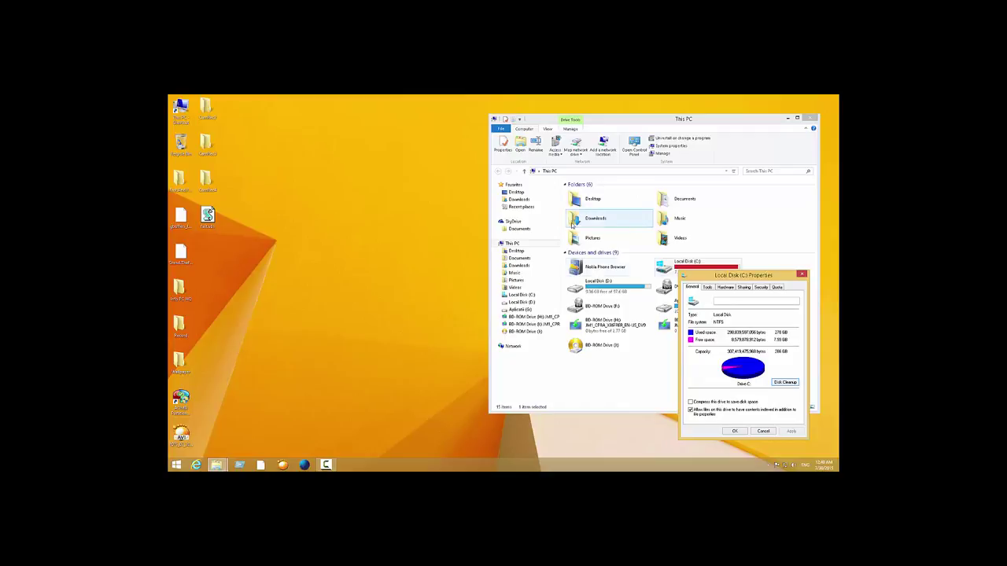
click(785, 382)
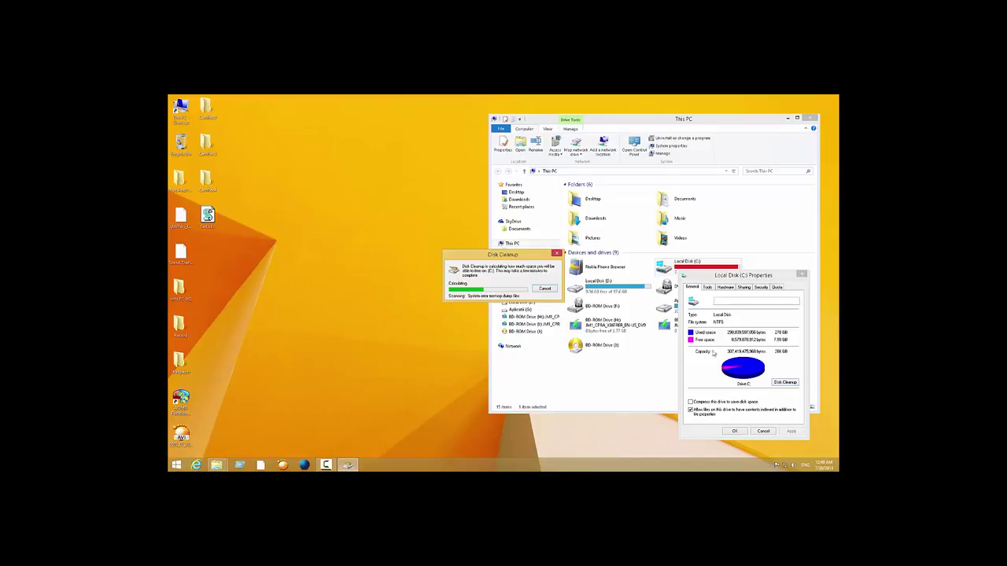
- Start an analysis of the C: drive in Optimize Drives and minimize that window
click(711, 288)
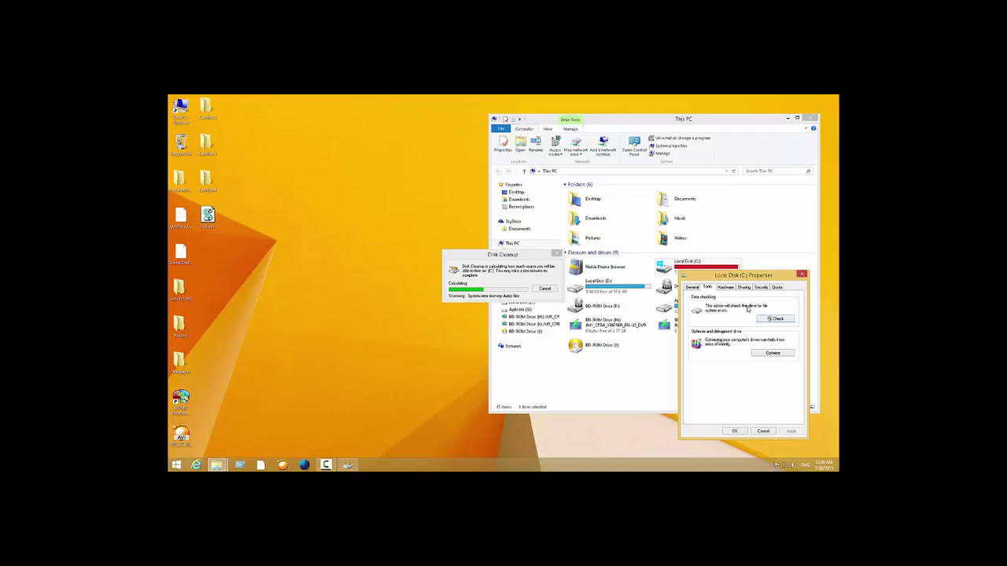
click(762, 353)
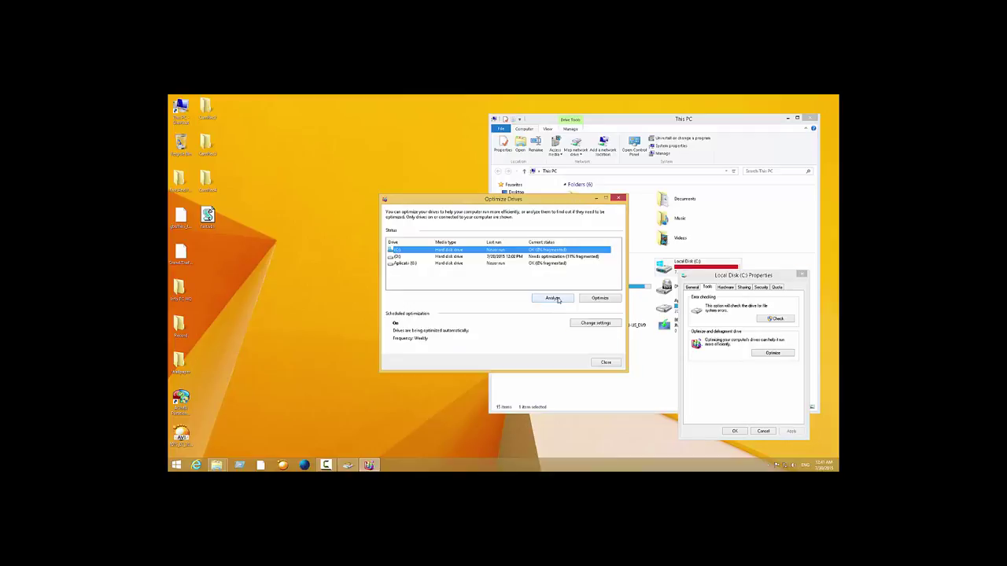
click(558, 299)
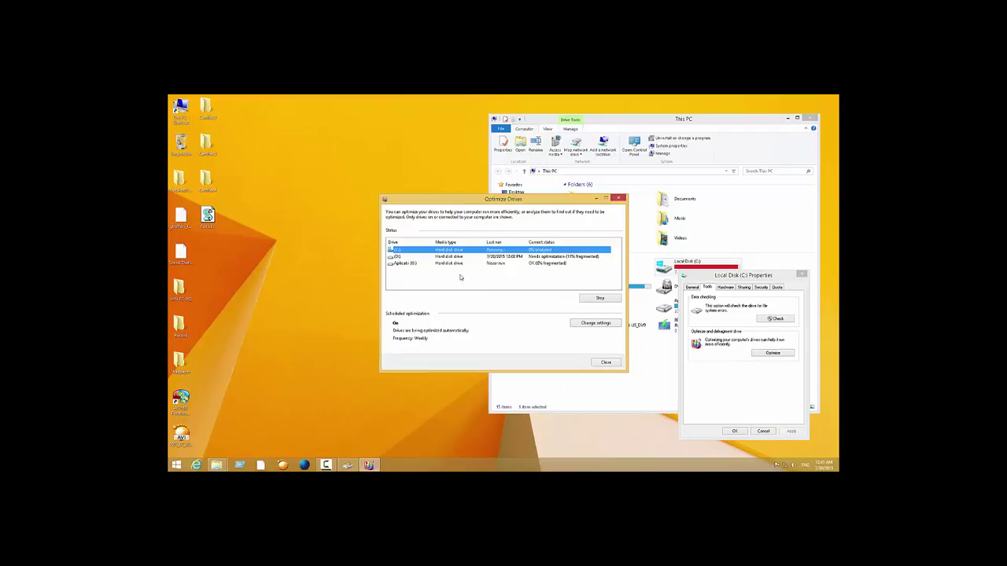
click(599, 199)
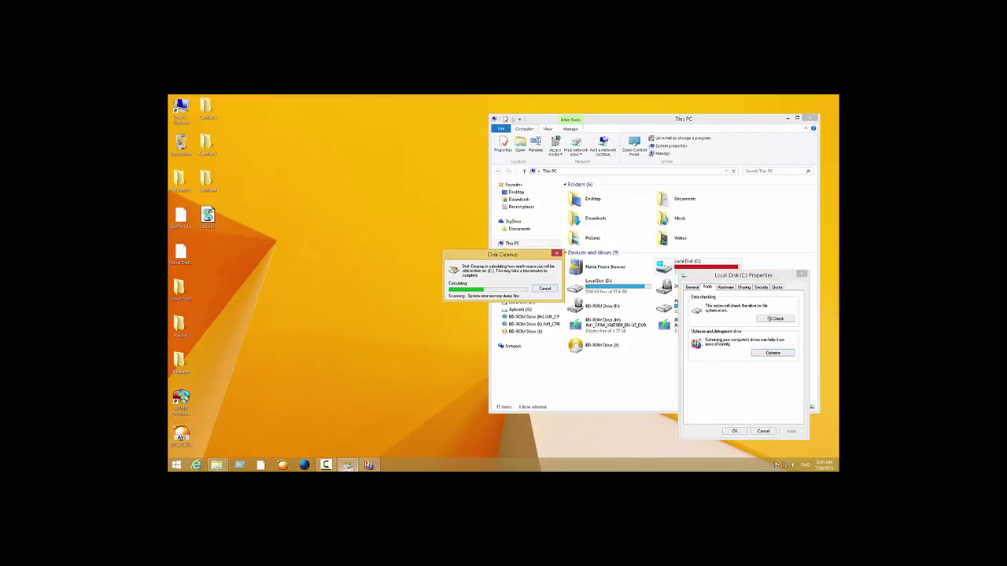
- Restore Optimize Drives, stop the C: drive analysis and close the window
mouse_move(369, 465)
click(369, 429)
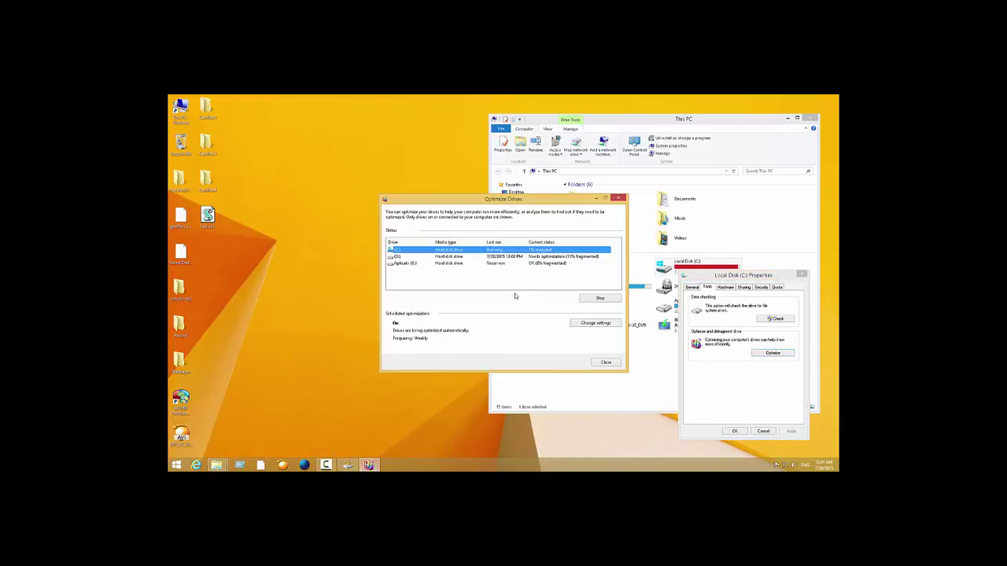
click(601, 298)
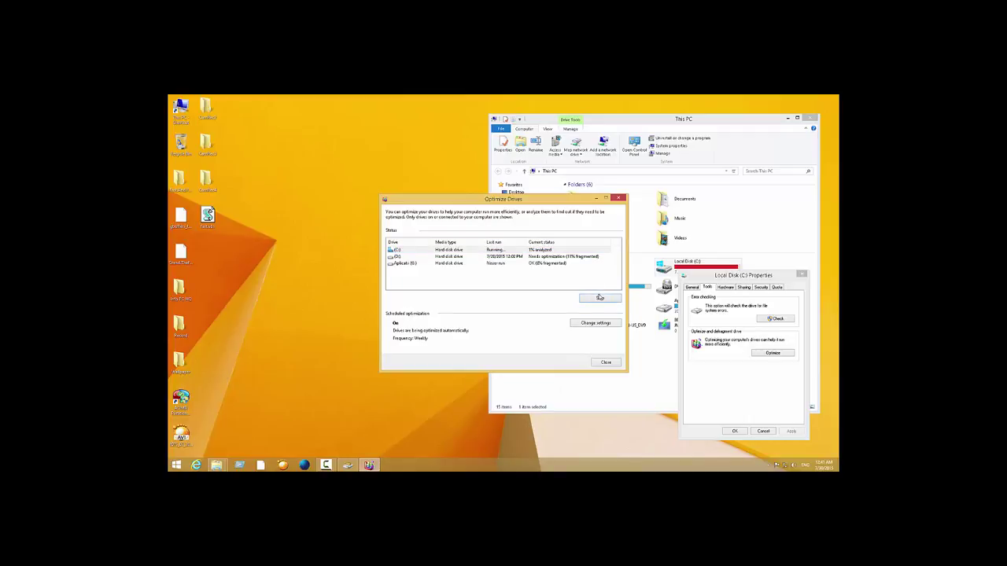
click(600, 299)
click(606, 362)
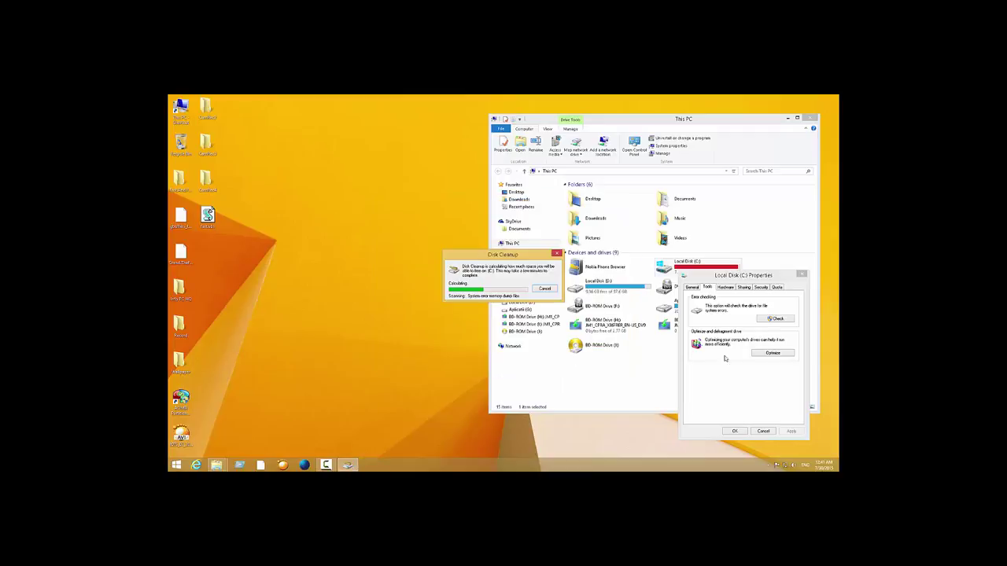
- Reopen Optimize Drives from the C: drive's properties to view the drive status, and close it
click(777, 319)
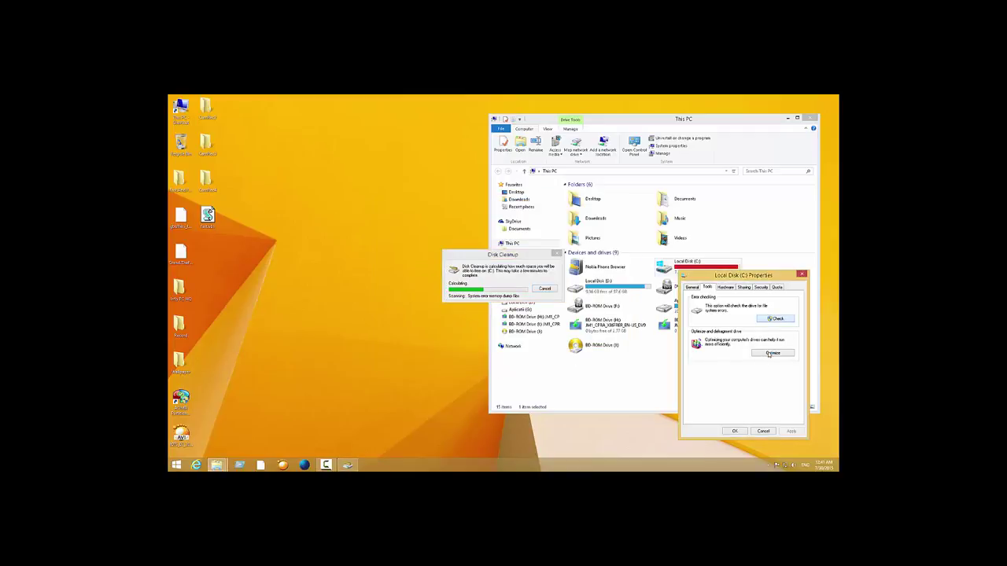
click(573, 302)
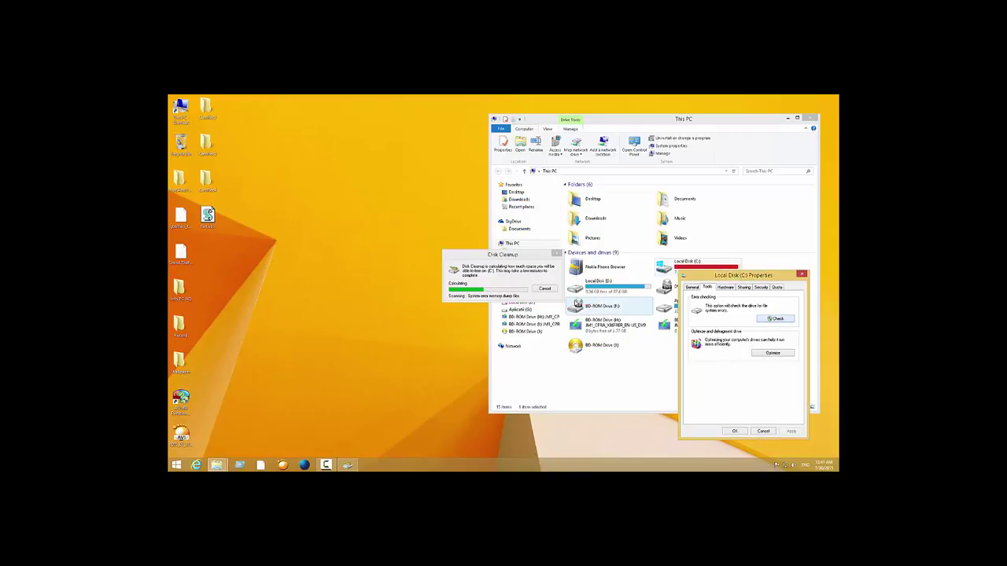
click(773, 353)
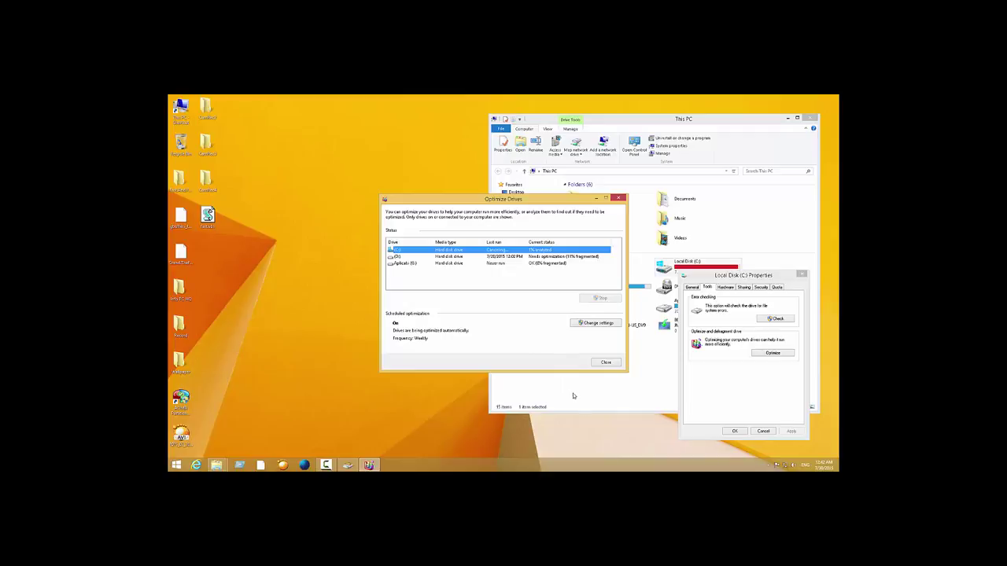
click(603, 365)
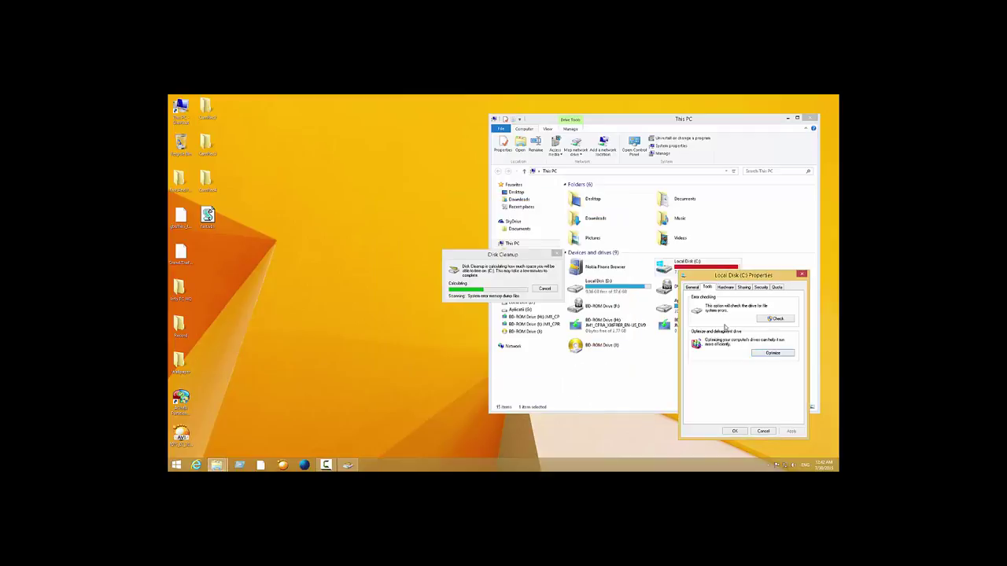
- Start an error-checking scan of the C: drive, cancel it, and move its dialog away from the Disk Cleanup window
click(775, 319)
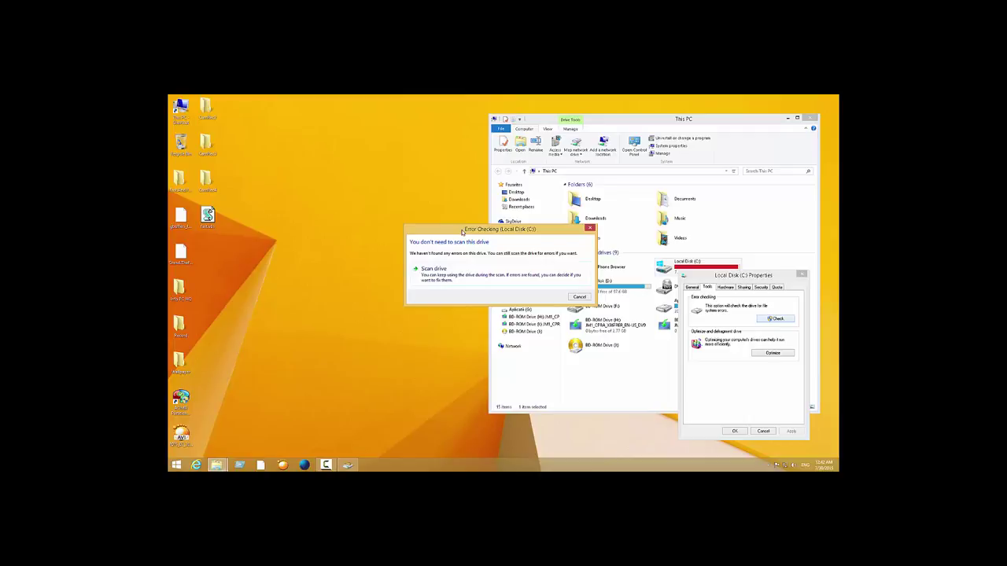
click(462, 271)
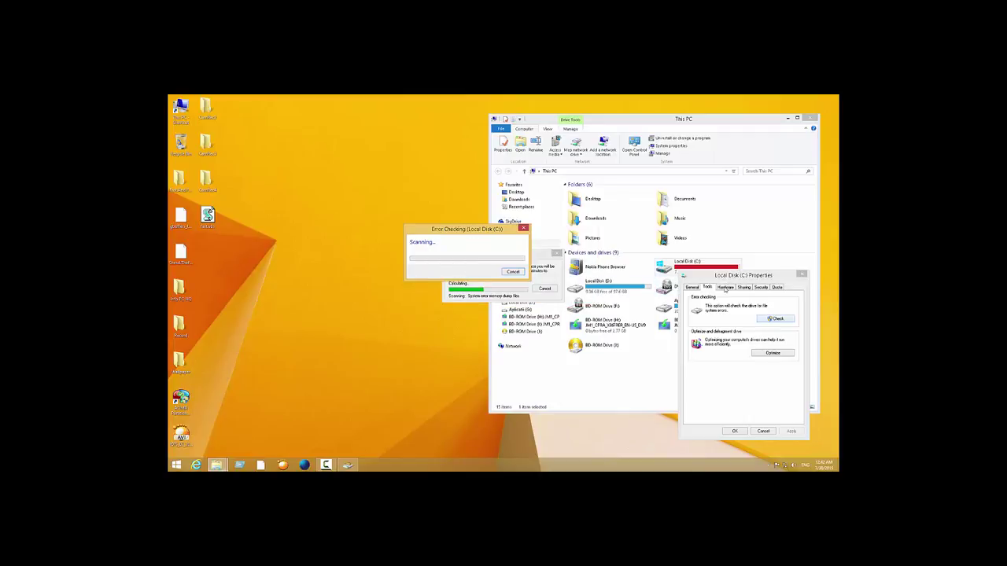
click(725, 290)
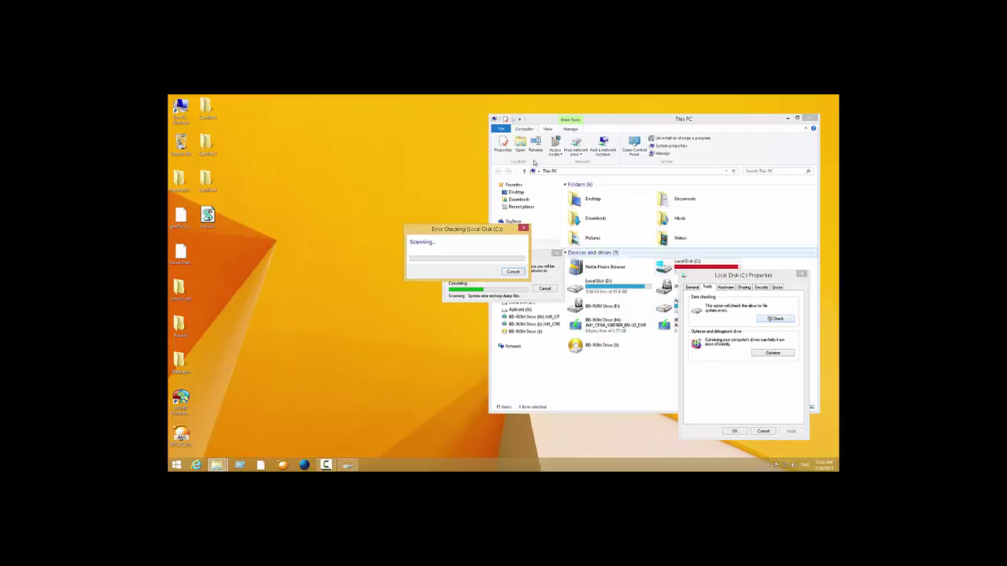
click(511, 271)
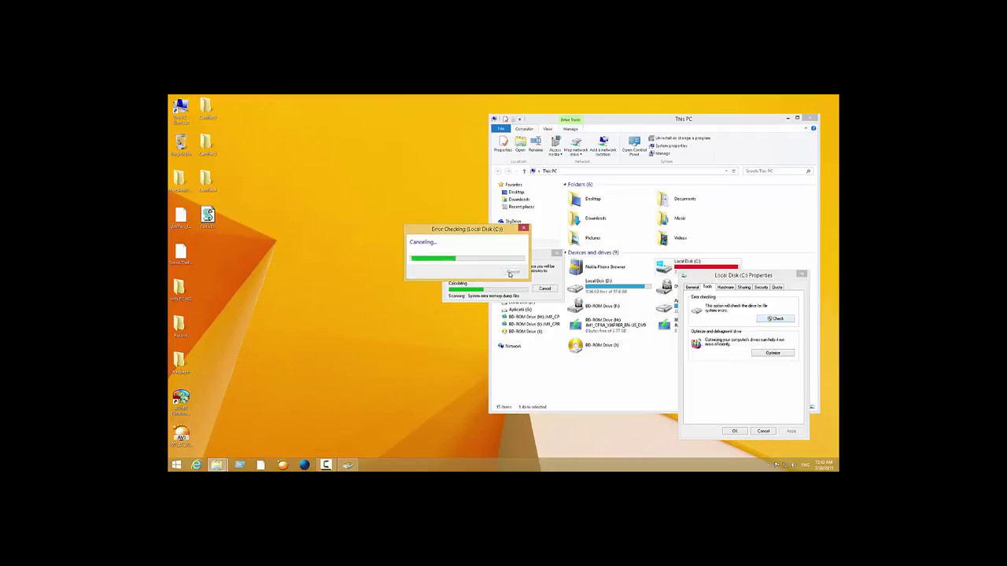
drag(483, 230, 456, 402)
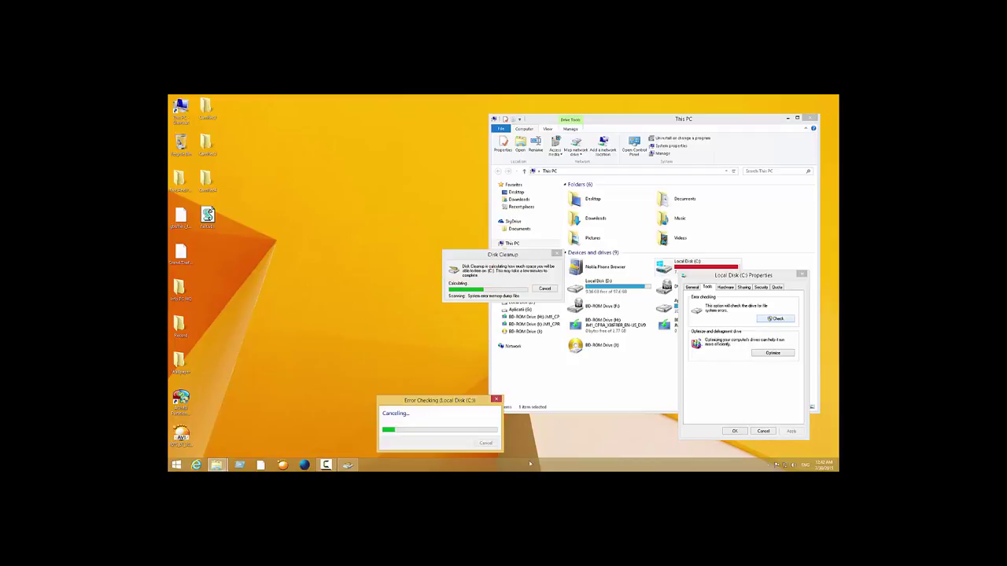
- Open Task Manager to check the running processes' resource usage, and close it
right_click(522, 465)
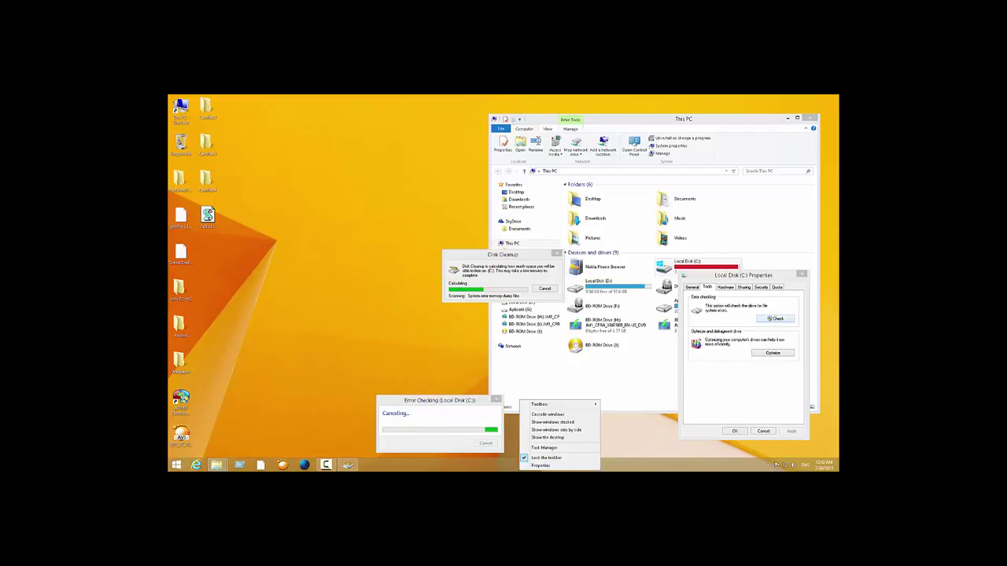
click(533, 455)
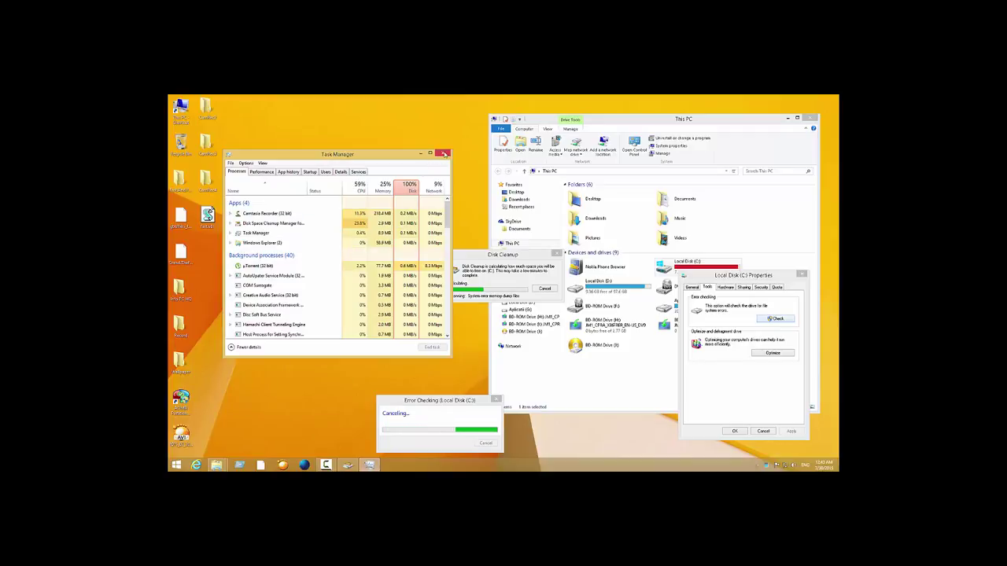
click(444, 152)
- Move the Disk Cleanup dialog down to the lower edge of the desktop and close the This PC window
click(501, 268)
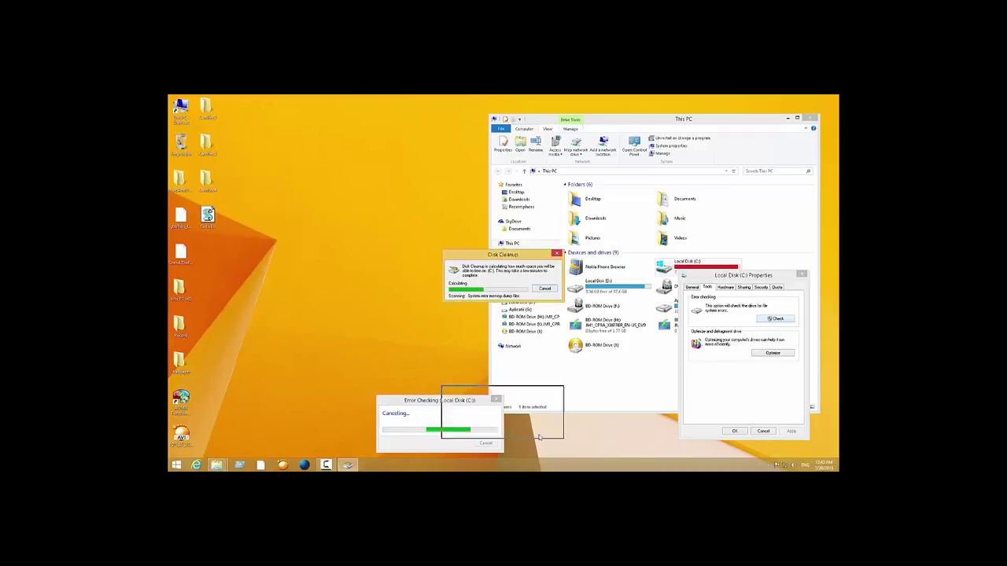
drag(587, 445, 592, 450)
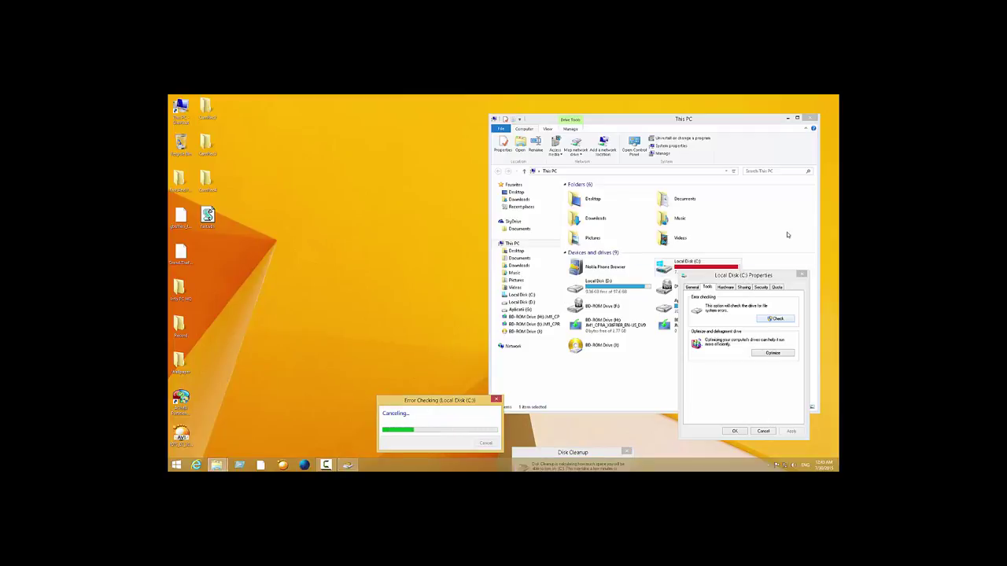
click(788, 194)
click(810, 118)
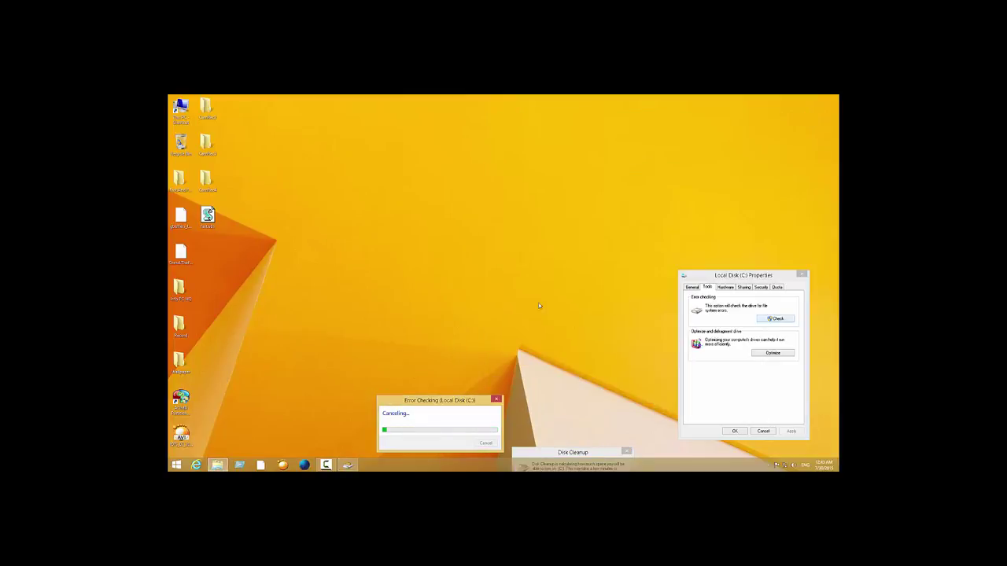
- Launch System Configuration from the Run dialog with the msconfig command
mouse_move(217, 465)
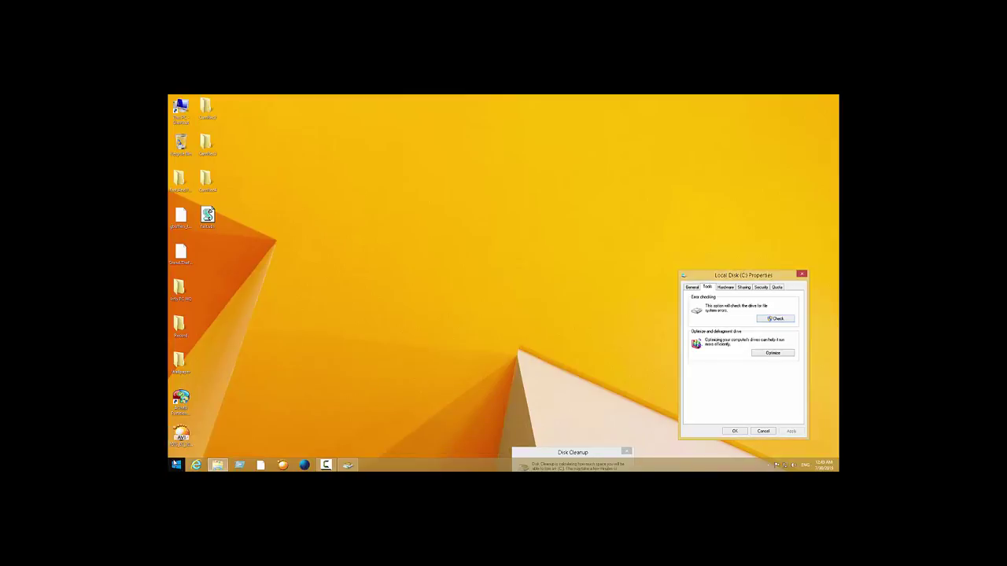
right_click(176, 465)
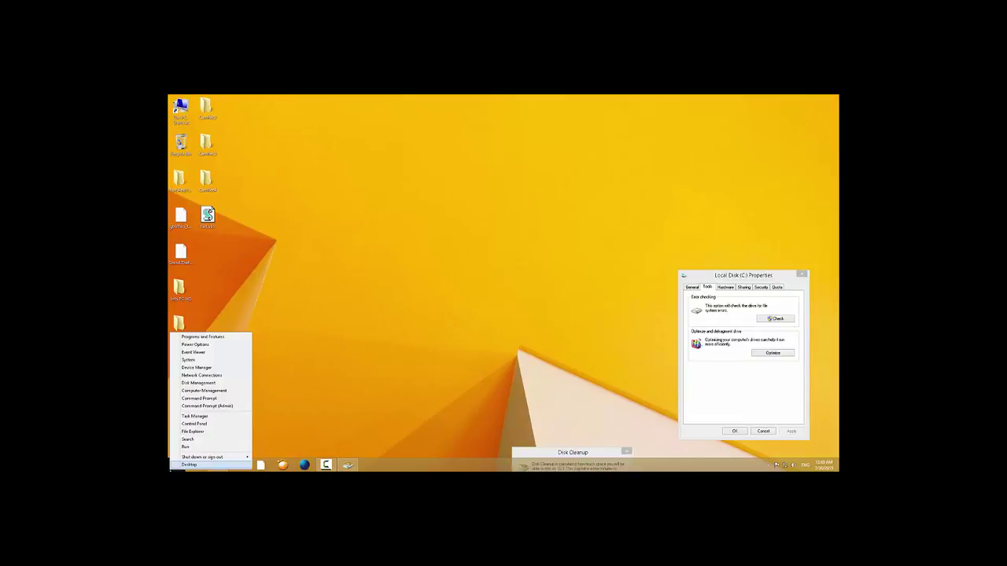
click(189, 448)
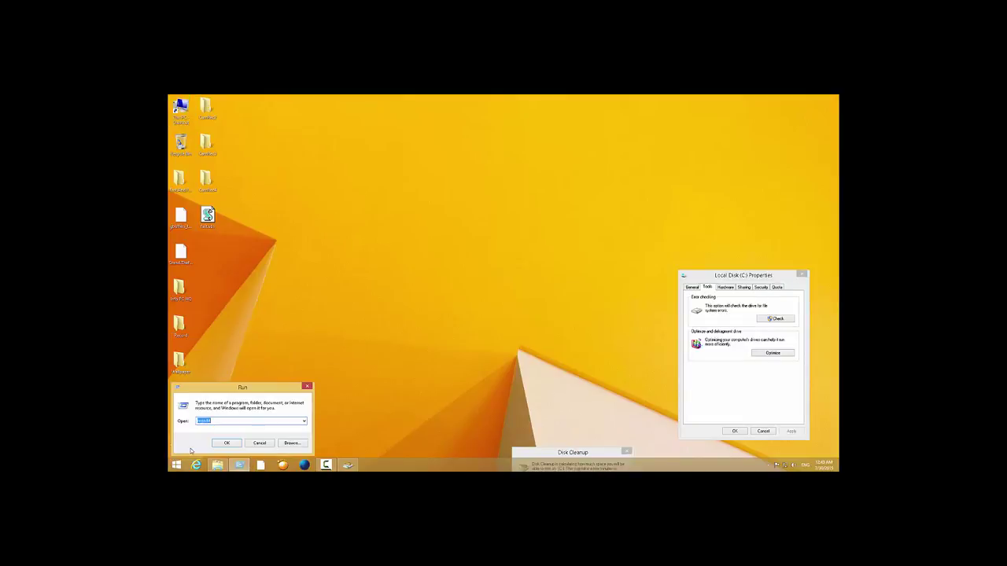
key(BackSpace)
text(msconfig)
key(Return)
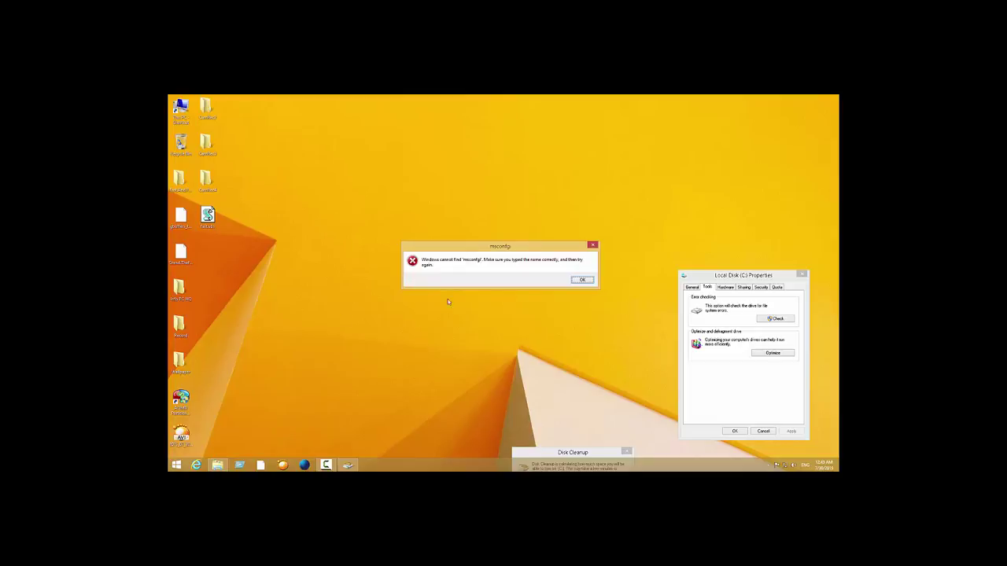
click(582, 280)
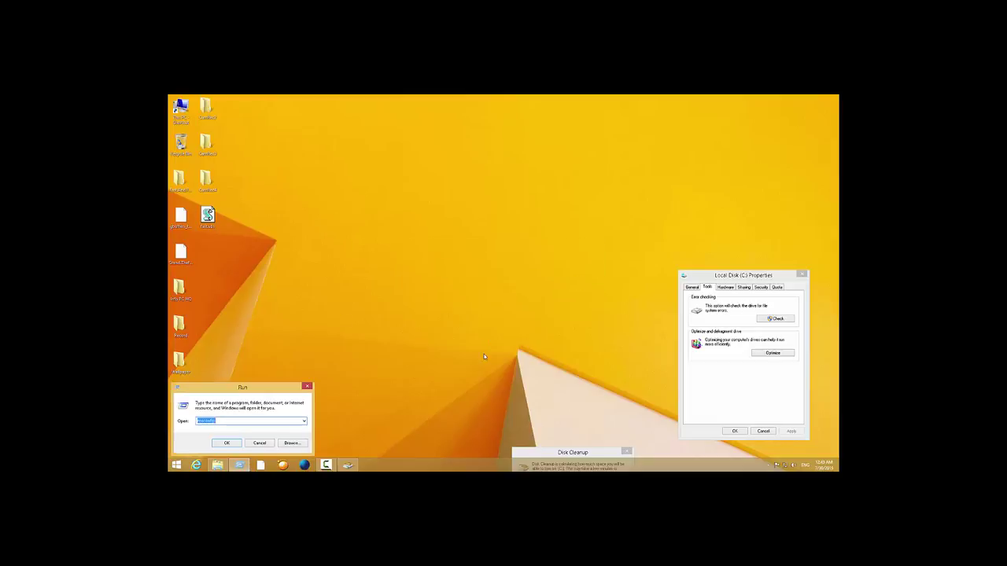
key(BackSpace)
text(co)
key(Return)
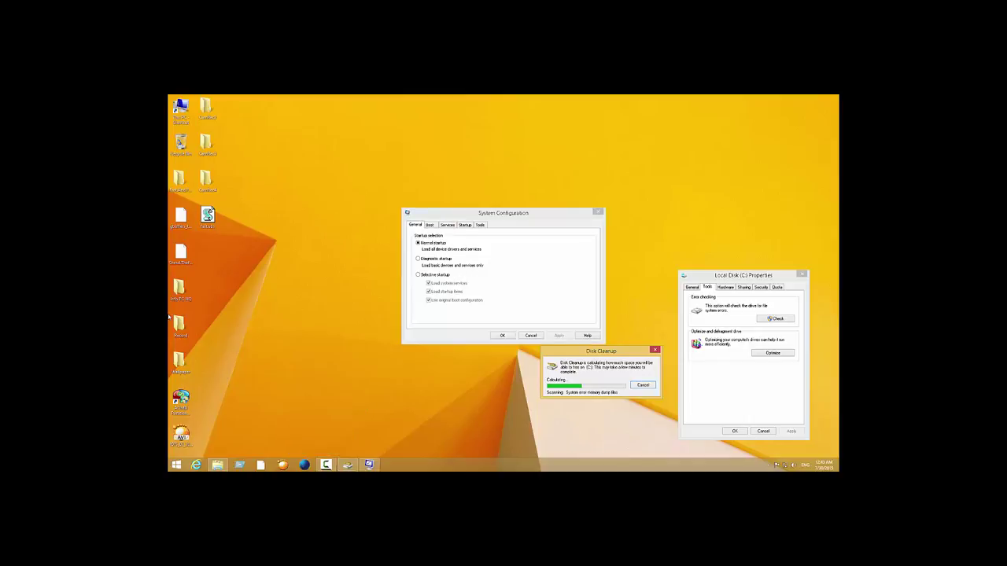
- In the advanced boot options of the Windows 8 entry, set the number of processors to 4 and enable the maximum memory option
click(430, 225)
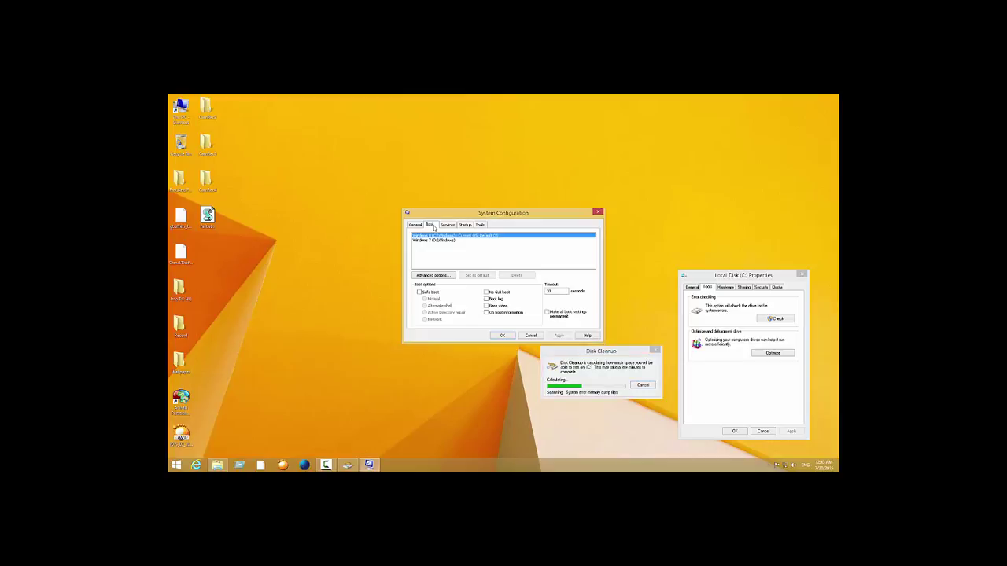
click(435, 240)
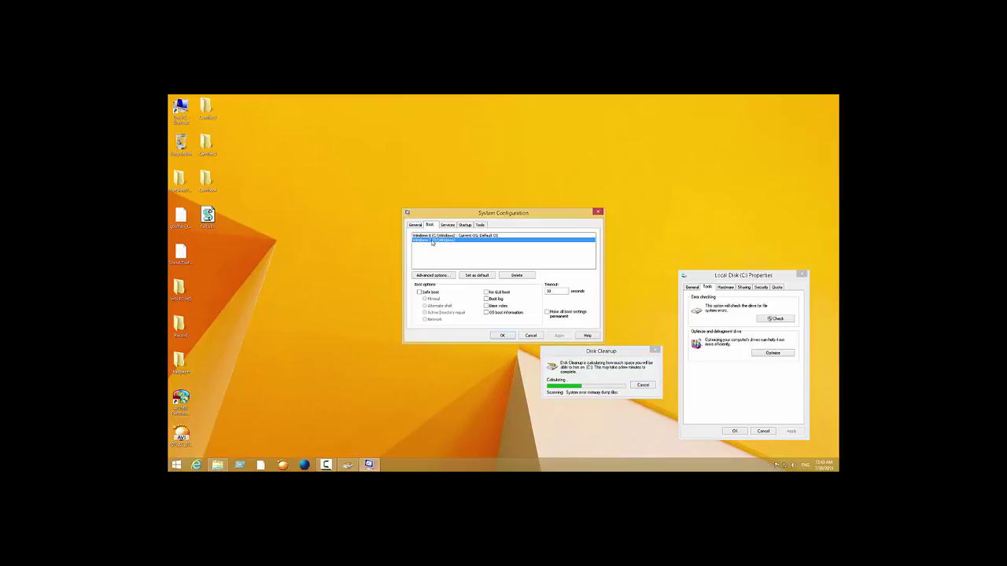
click(433, 236)
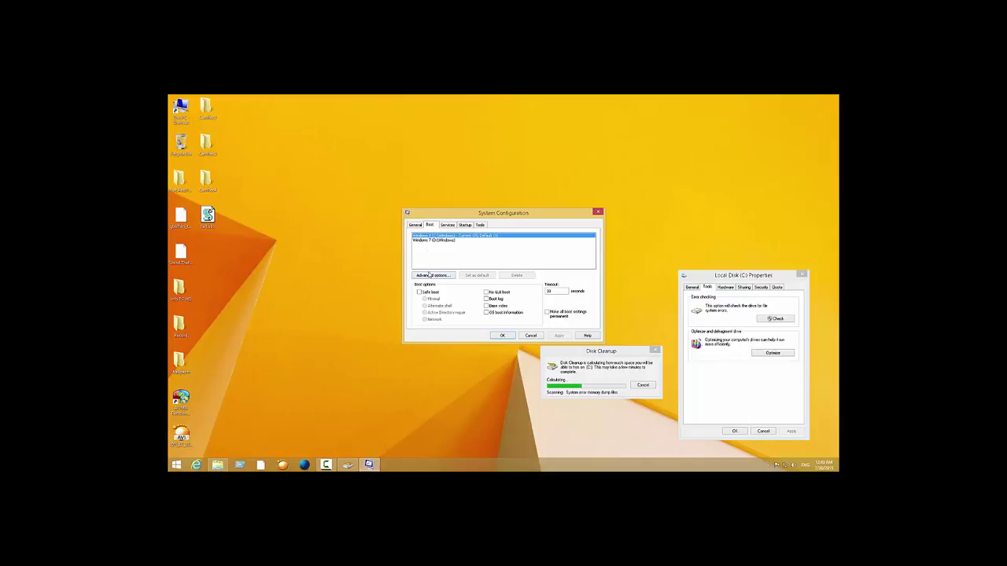
click(430, 276)
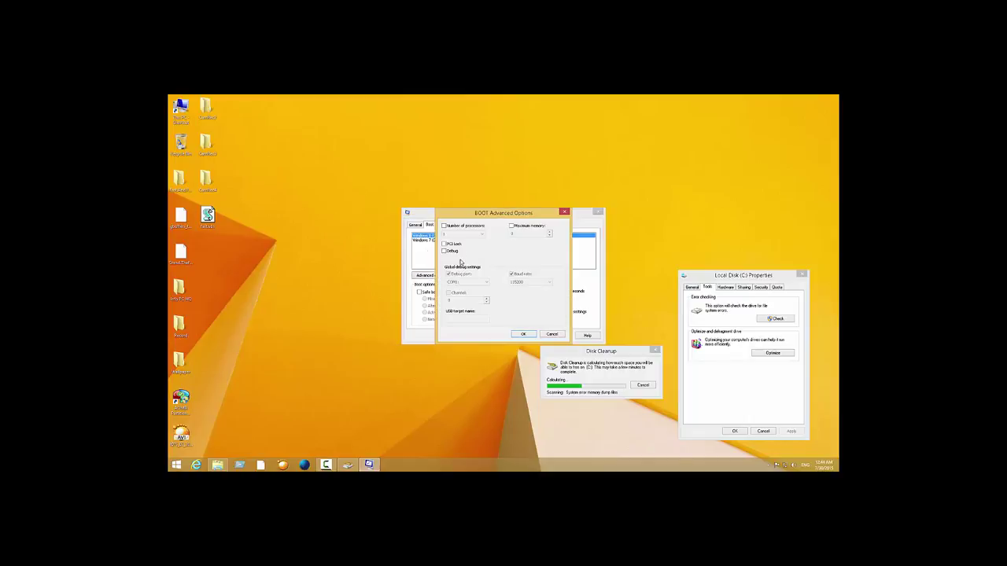
click(464, 227)
click(465, 235)
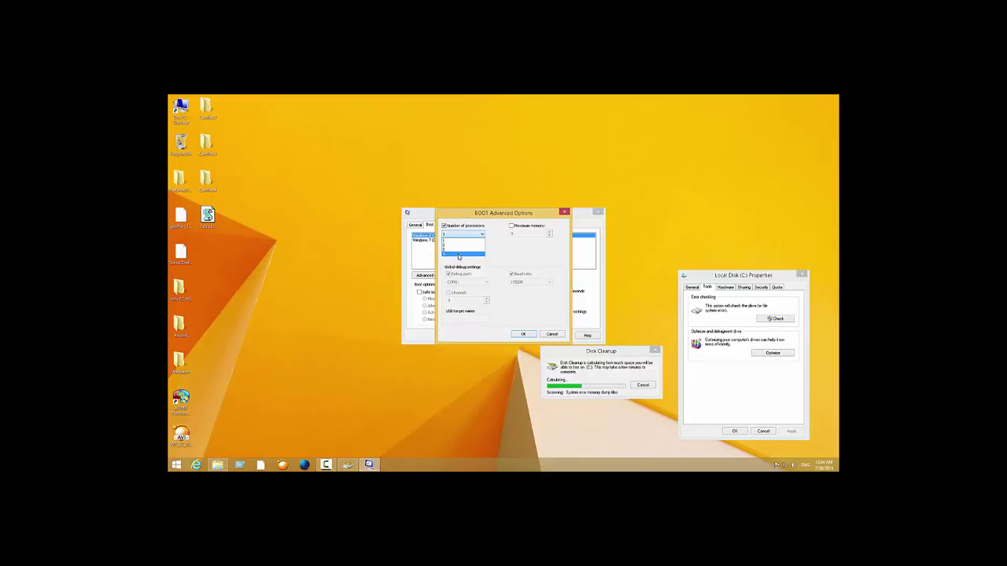
click(461, 254)
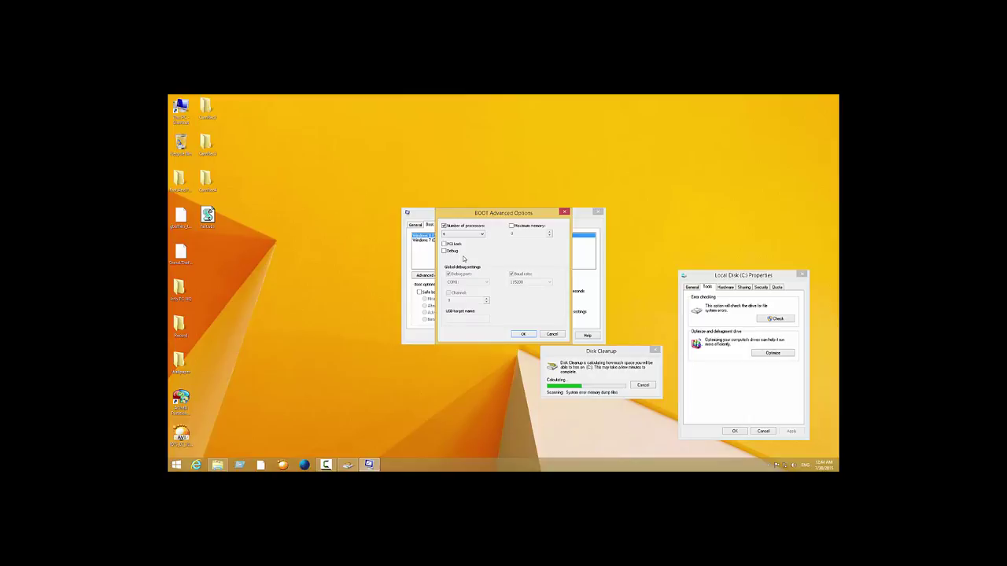
click(519, 228)
double_click(531, 232)
click(523, 335)
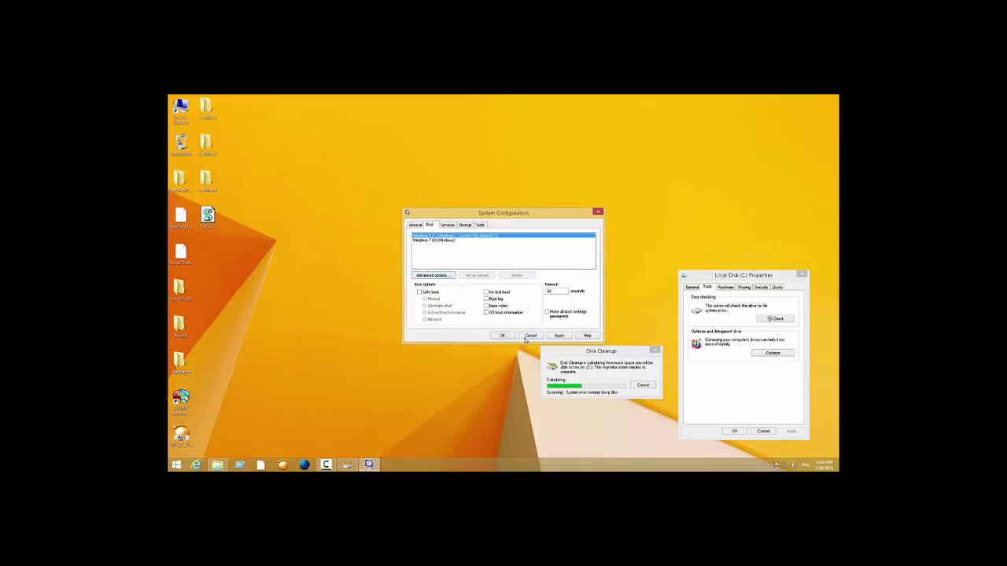
- Disable the Fax service in System Configuration, review the remaining services and apply the changes
click(446, 225)
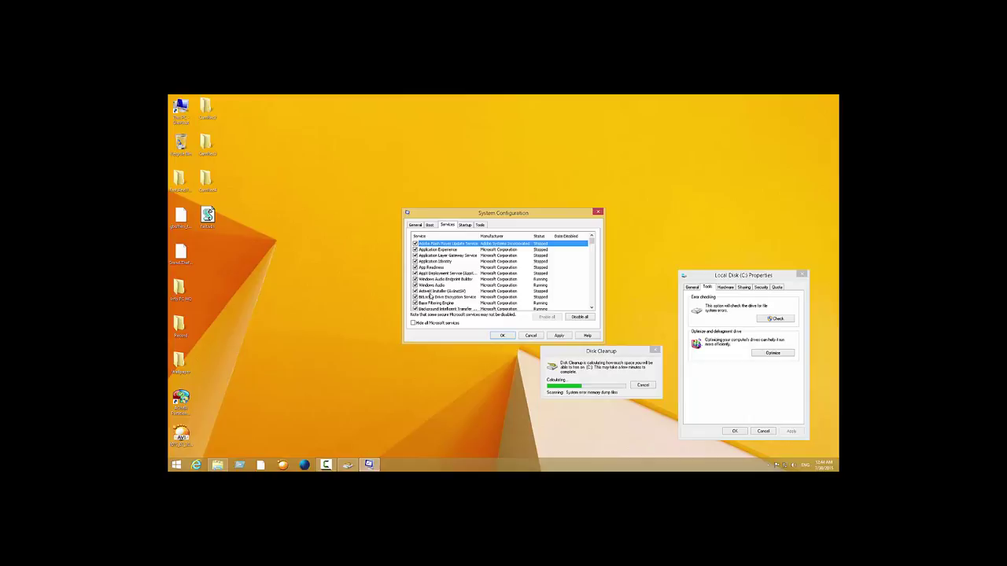
scroll(430, 297, down, 10)
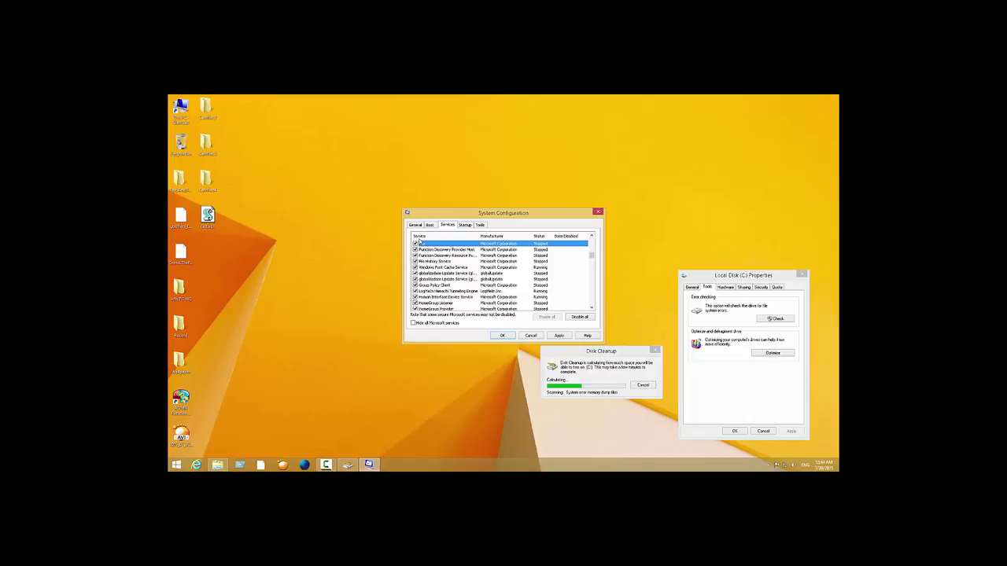
click(415, 244)
scroll(442, 287, down, 20)
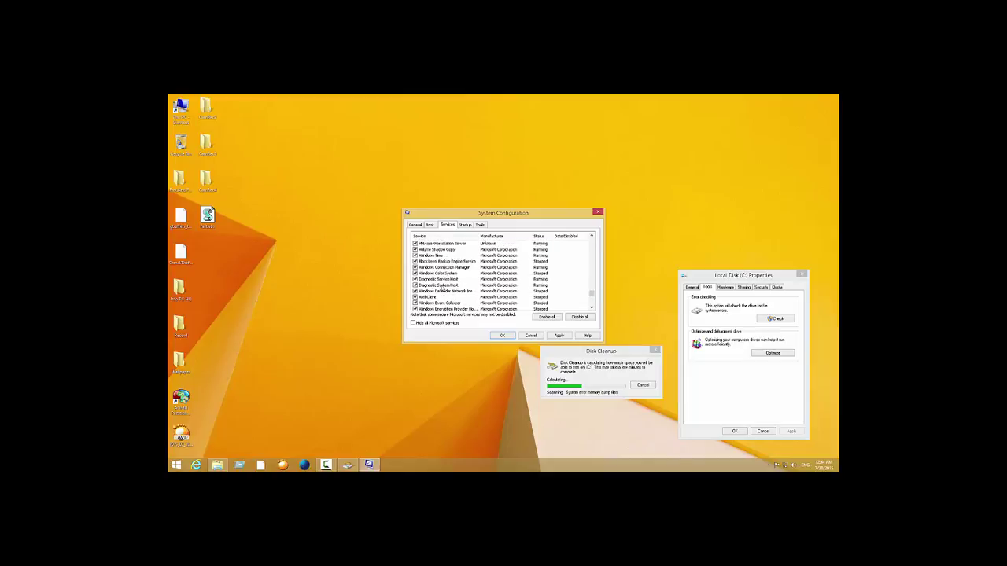
scroll(442, 288, down, 5)
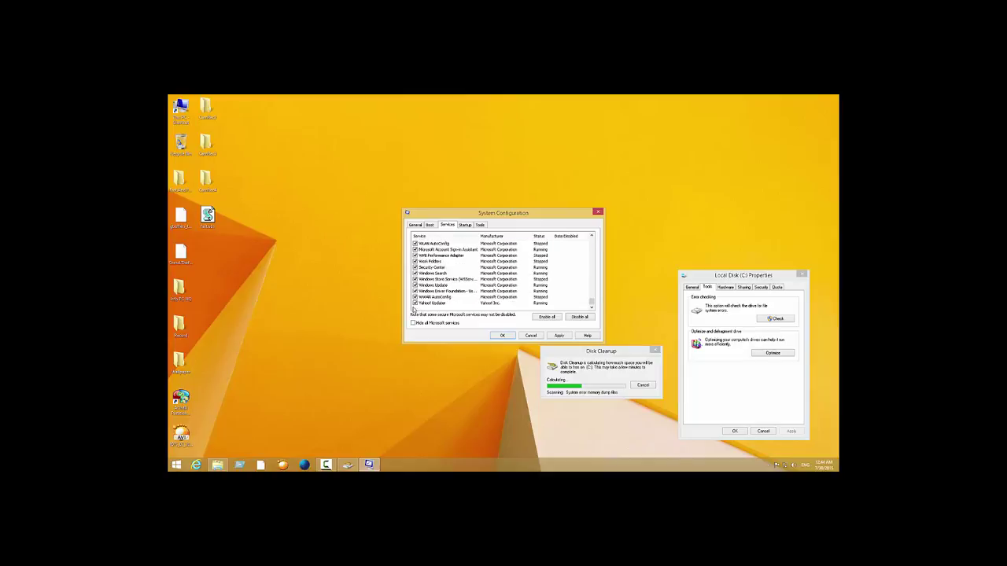
click(557, 336)
- Open Task Manager's startup items from System Configuration, disable Java Update Scheduler and select the Yahoo! Messenger entry
click(464, 226)
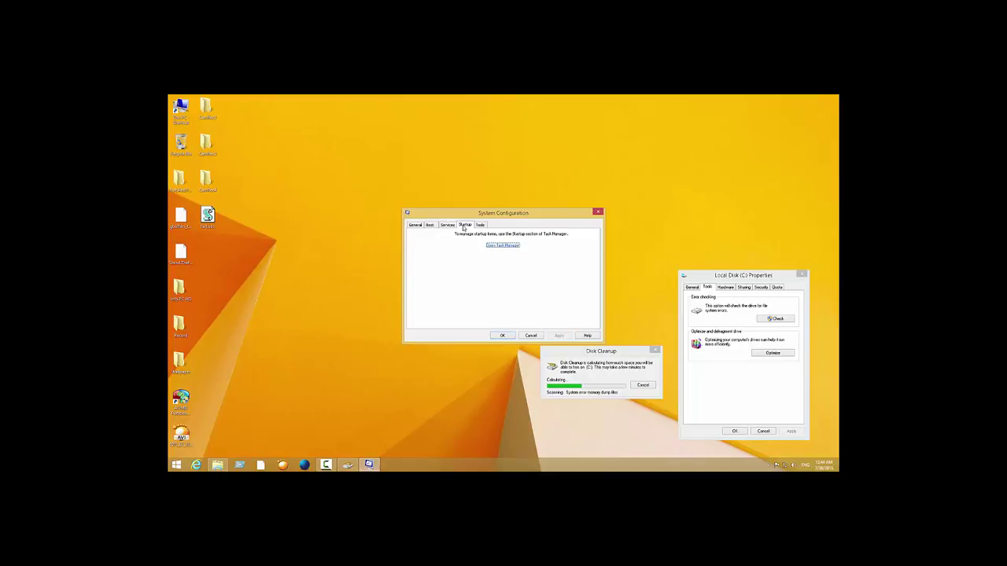
click(502, 246)
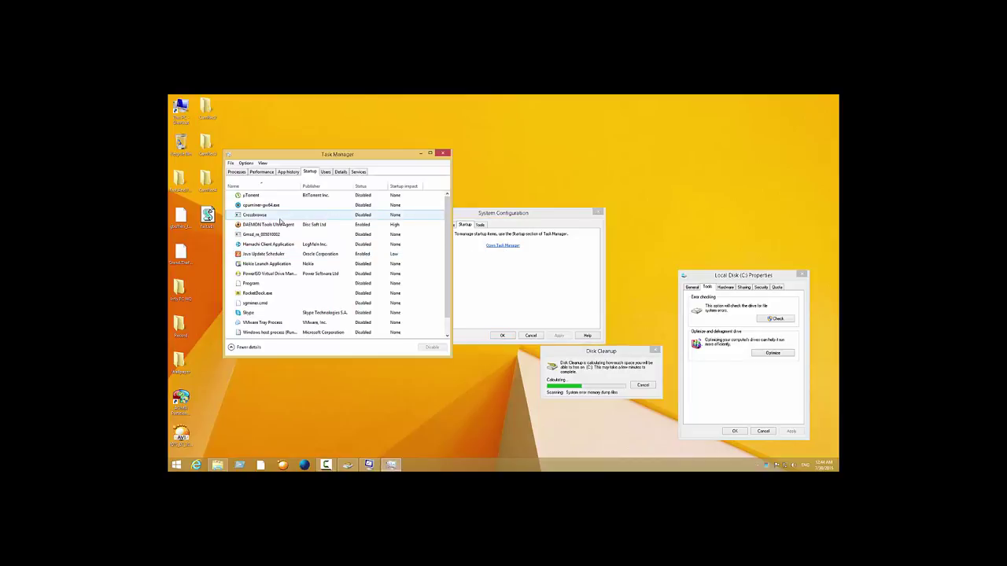
scroll(374, 238, down, 1)
scroll(374, 238, down, 1)
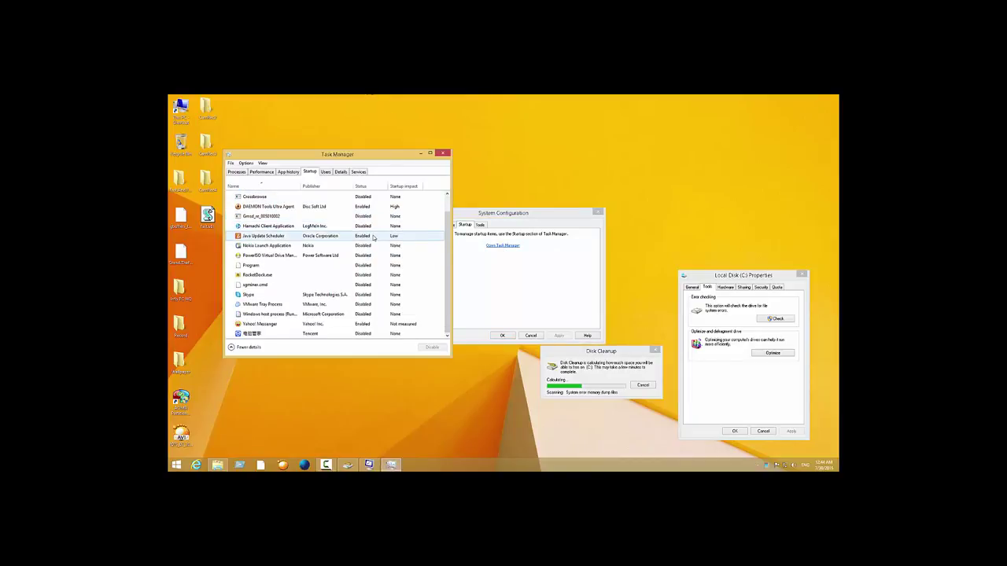
click(374, 238)
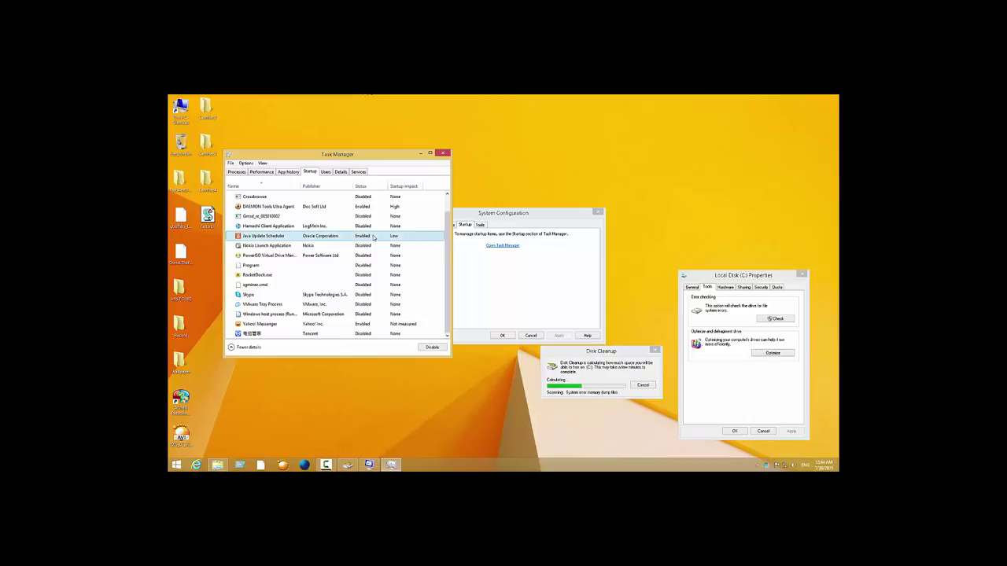
click(432, 348)
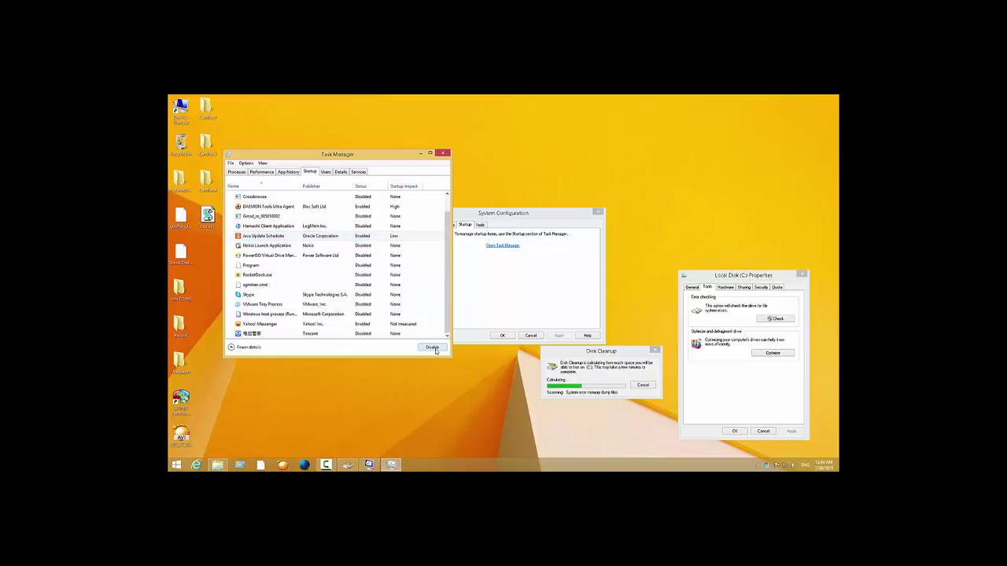
click(384, 325)
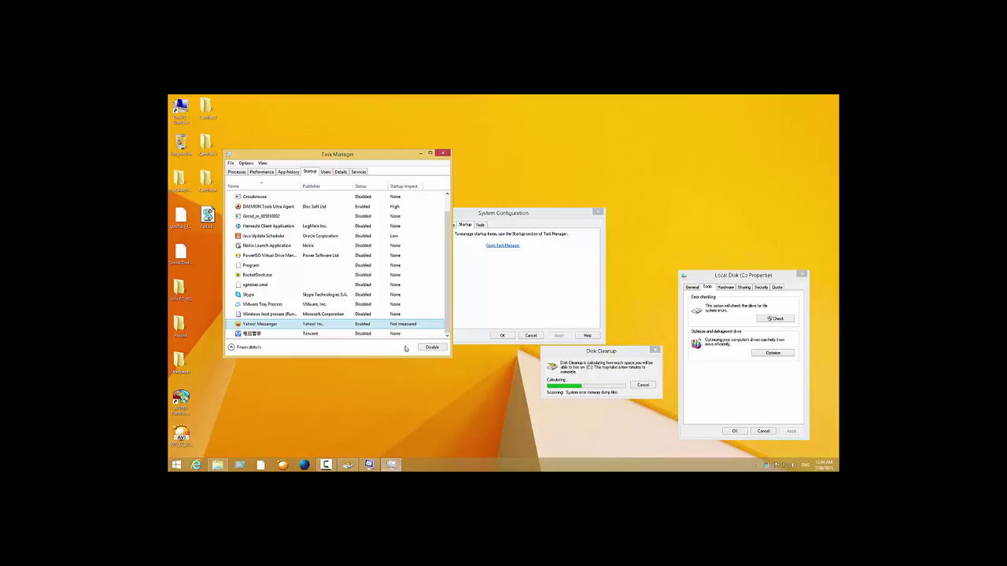
- Disable the DAEMON Tools Ultra Agent startup item and close Task Manager
scroll(438, 285, up, 2)
click(332, 227)
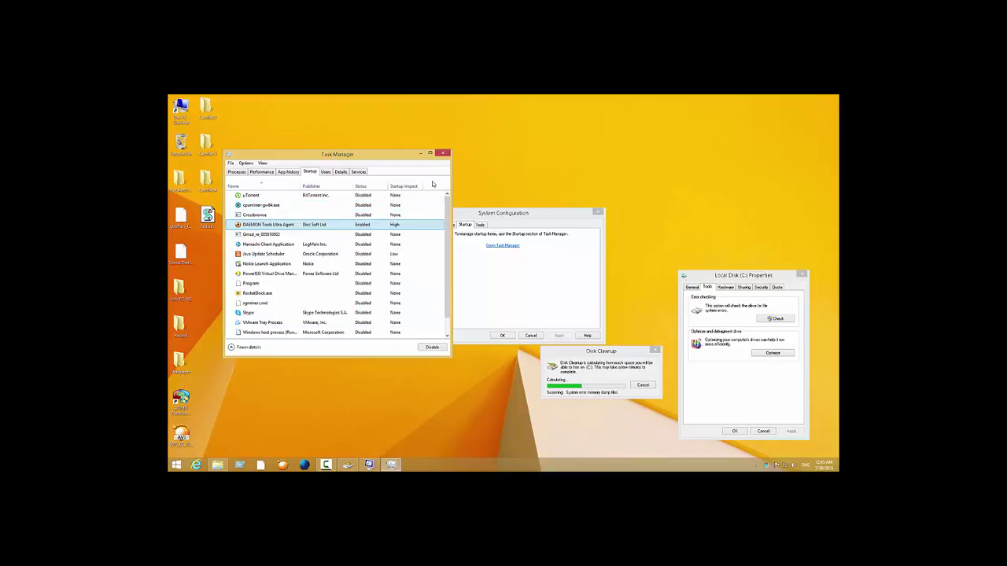
click(426, 351)
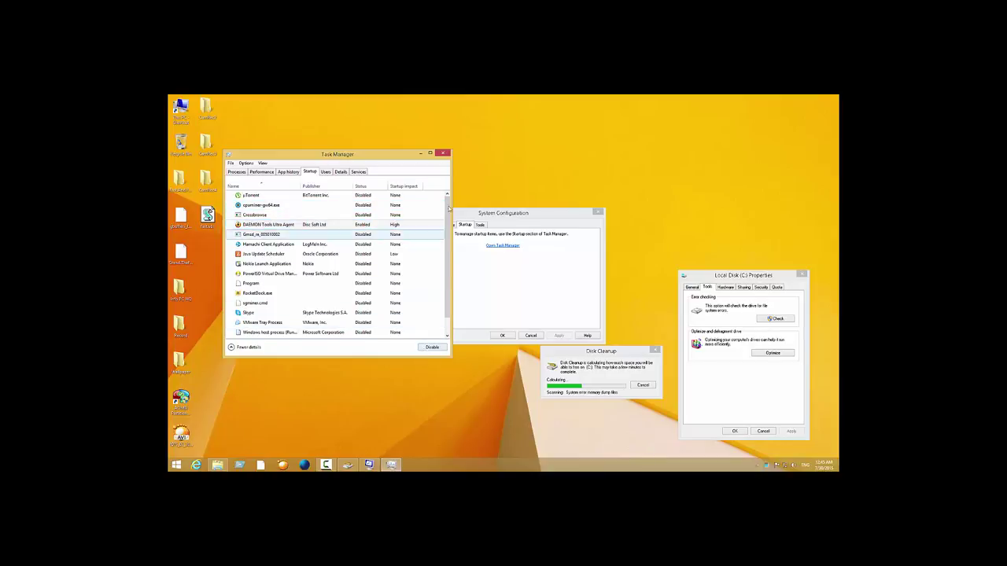
click(443, 153)
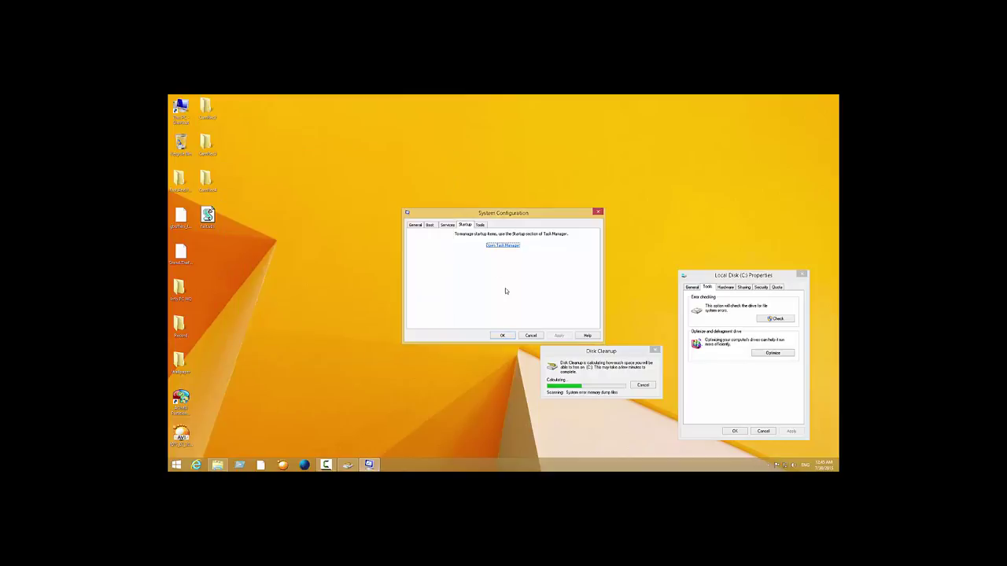
- View the System Configuration tools list, then accept the configuration and exit without restarting
click(480, 225)
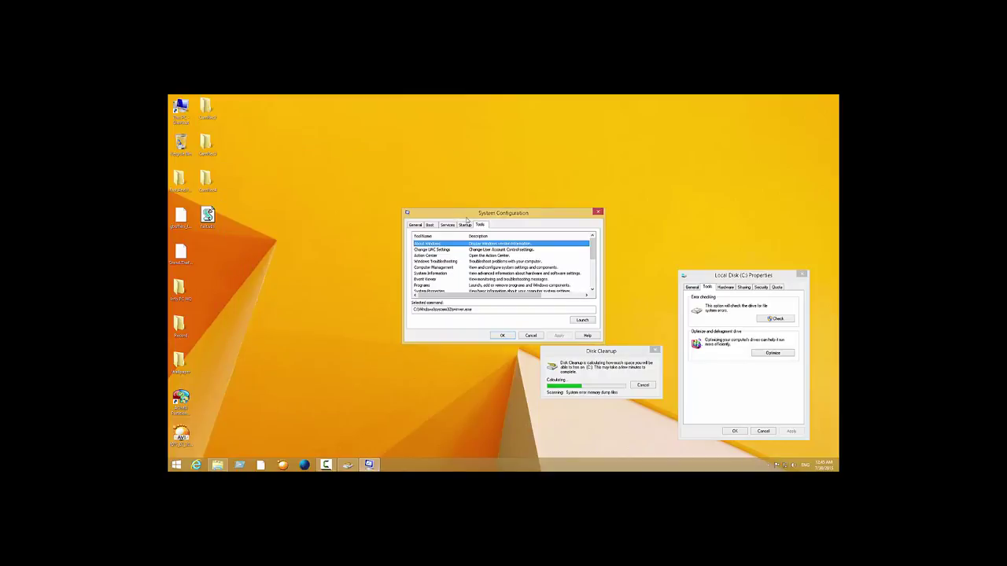
click(503, 336)
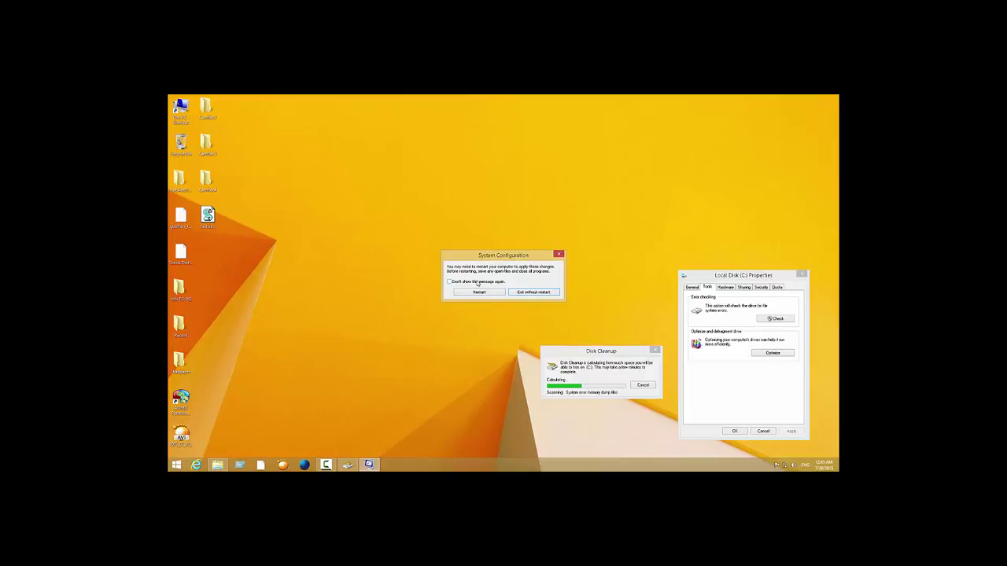
click(533, 293)
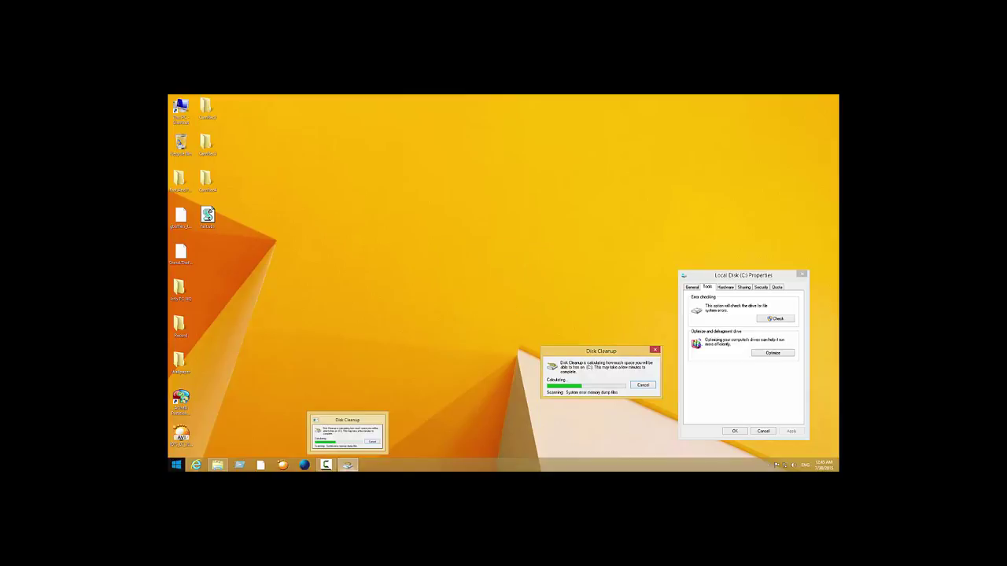
- Open the Windows Temp folder by running temp from the Run dialog
right_click(176, 465)
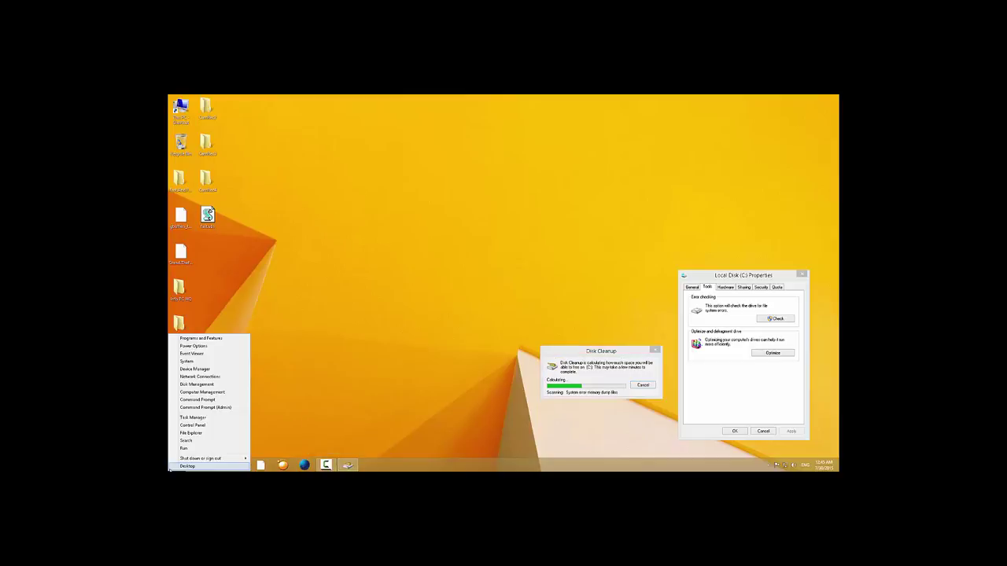
click(182, 450)
text(temp)
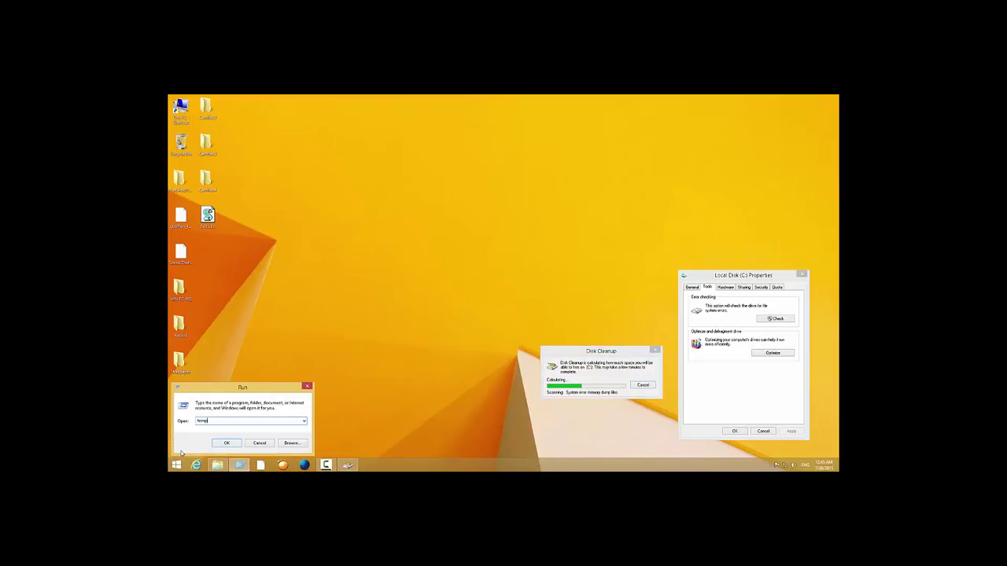
key(Return)
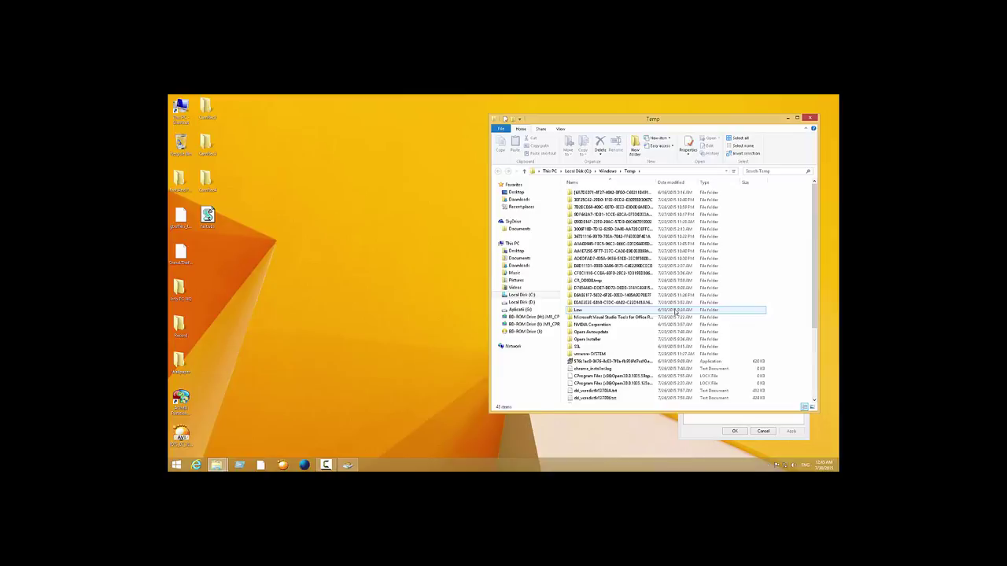
- Delete everything in the Temp folder with administrator permission, skip the Low folder in use, cancel for vmware-SYSTEM and close the folder
key(ctrl+a)
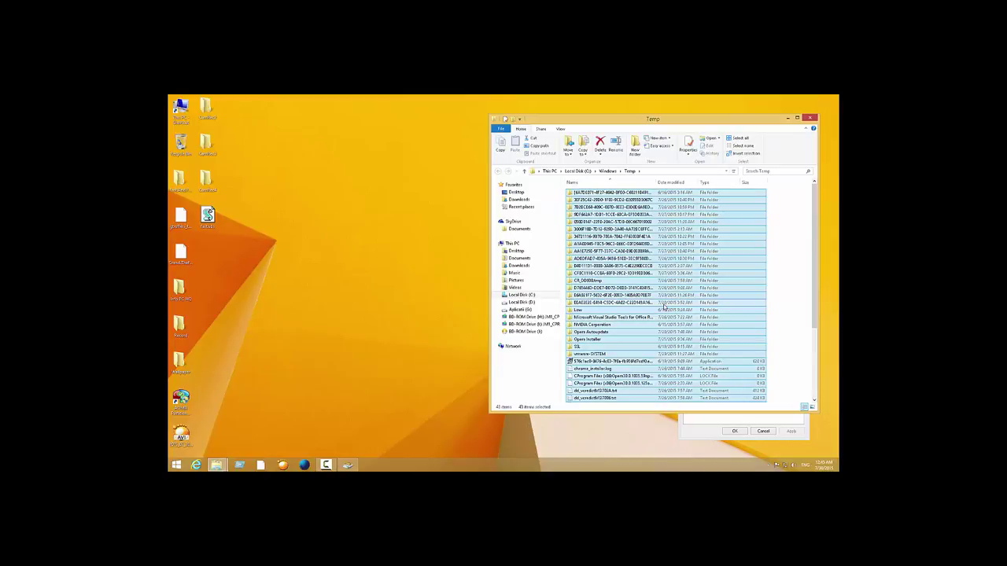
right_click(664, 307)
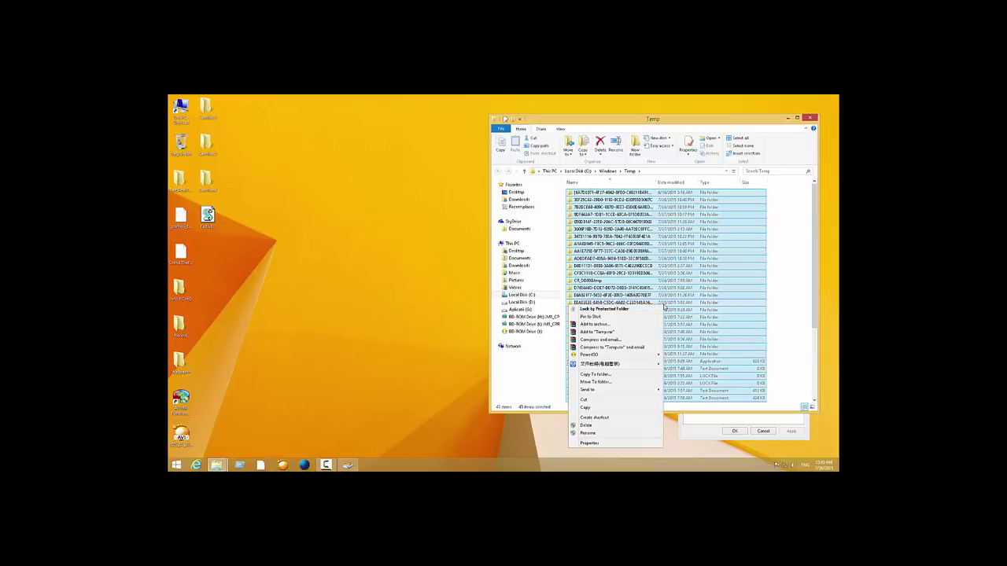
click(611, 426)
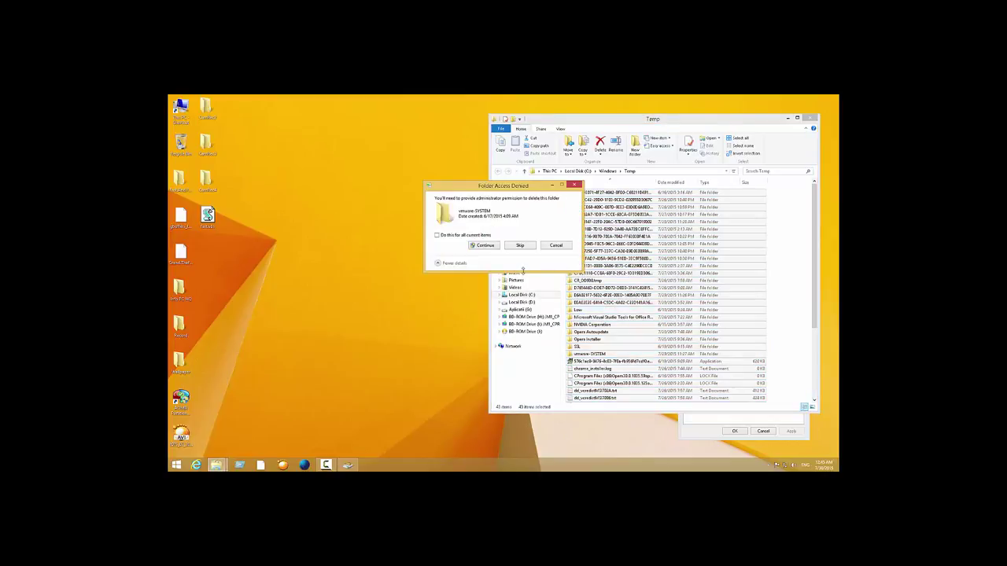
click(485, 246)
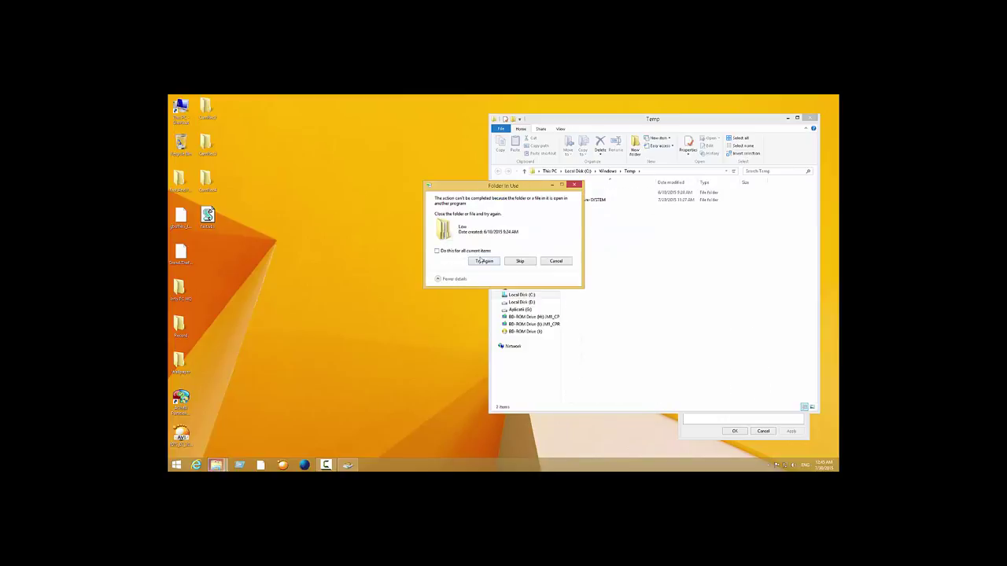
click(519, 260)
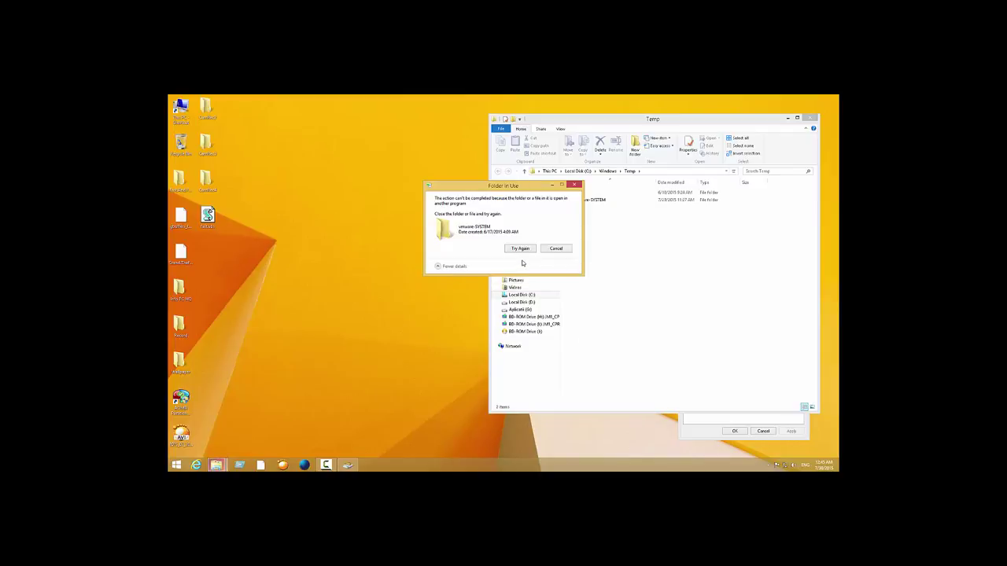
click(522, 249)
click(545, 249)
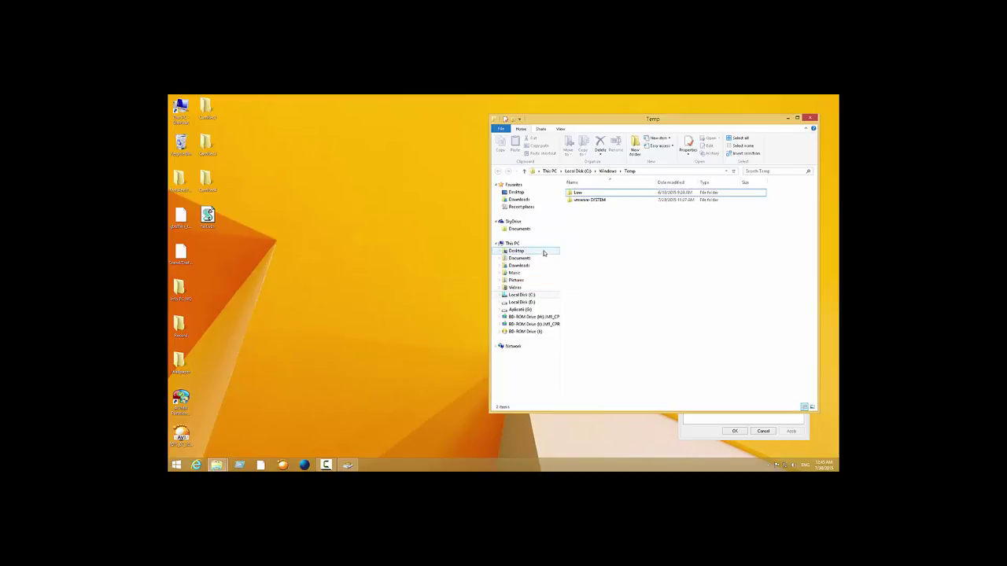
click(811, 118)
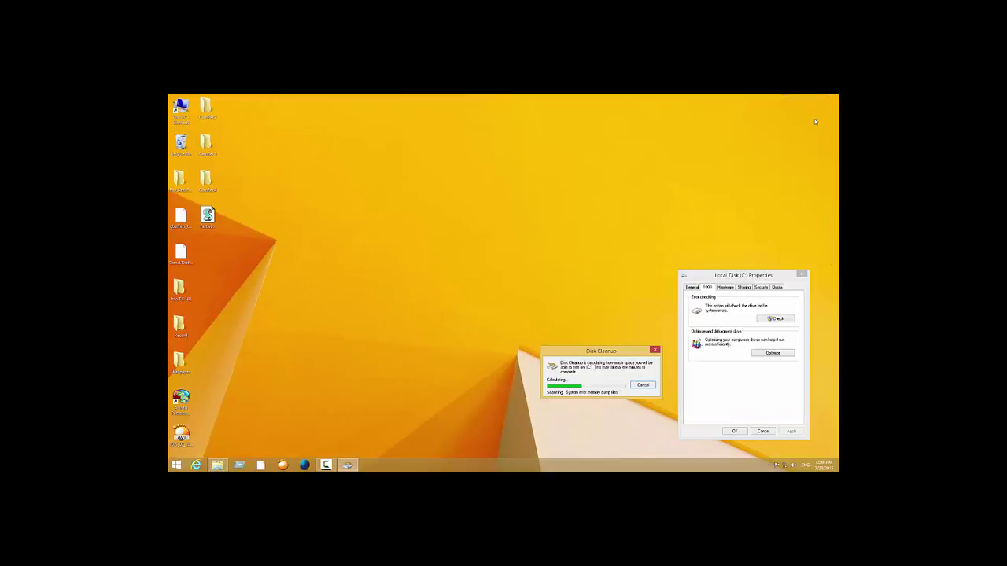
- Open the Windows Prefetch folder by running prefetch from the Run dialog and grant permanent access to it
click(176, 465)
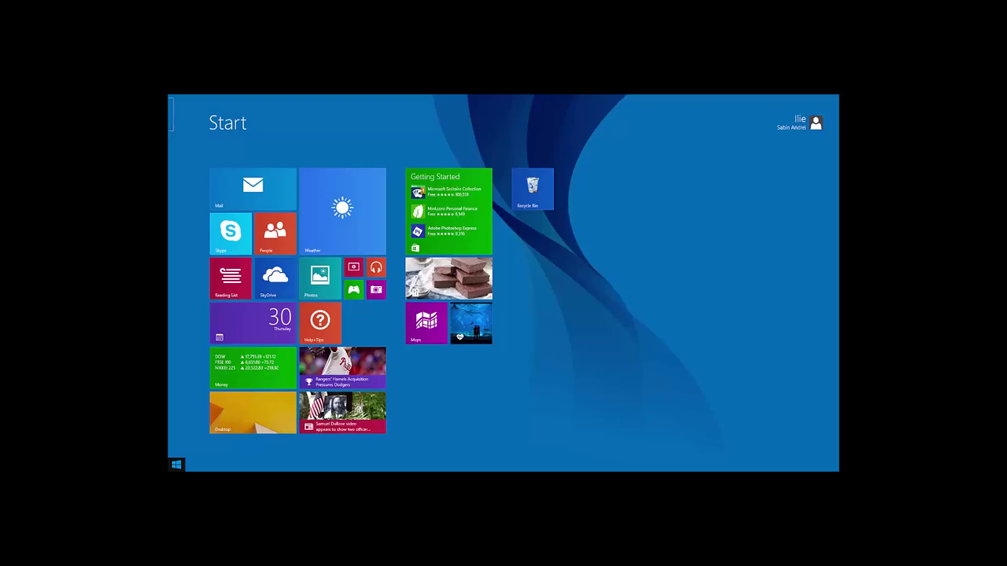
click(174, 463)
right_click(176, 465)
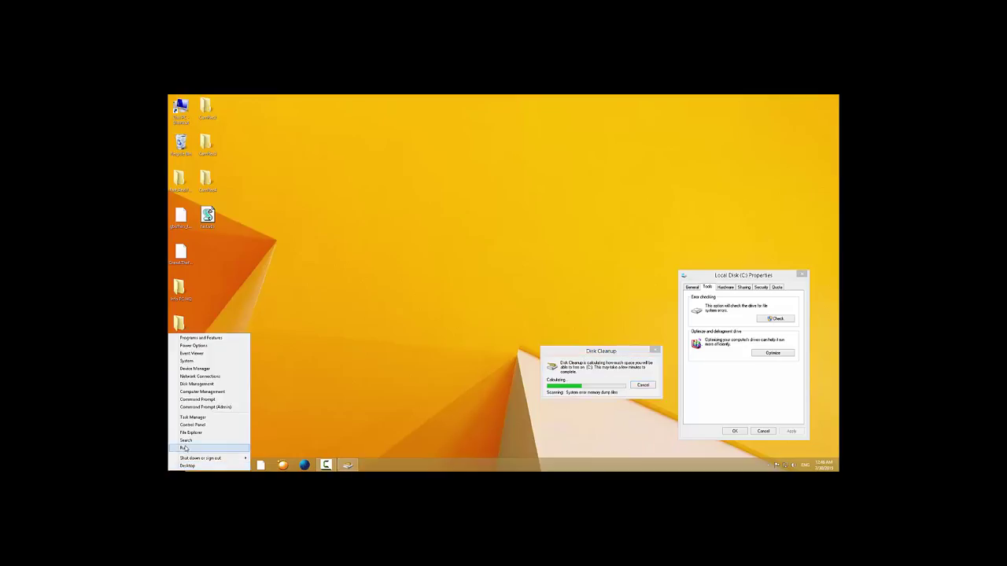
click(185, 447)
text(p)
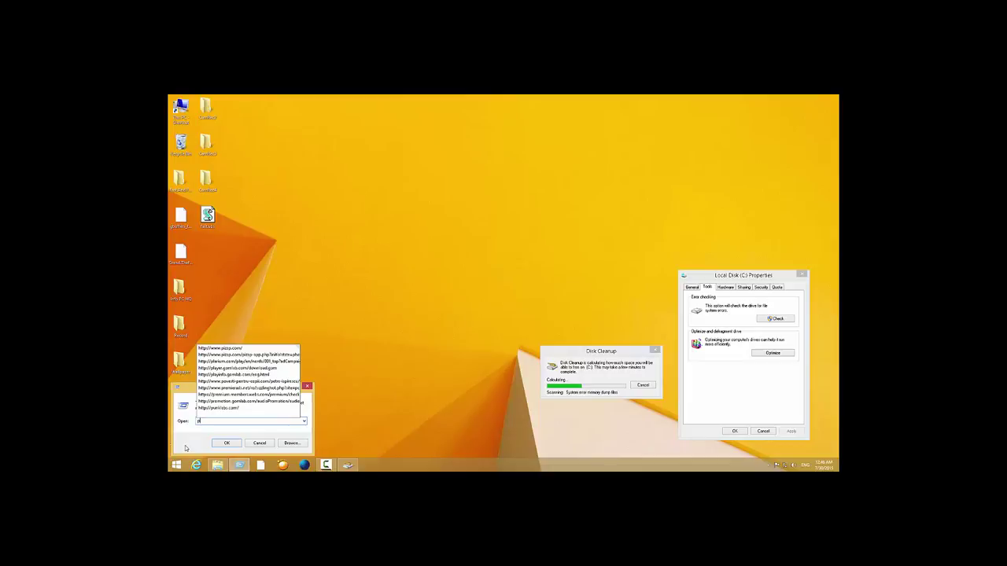
text(refm)
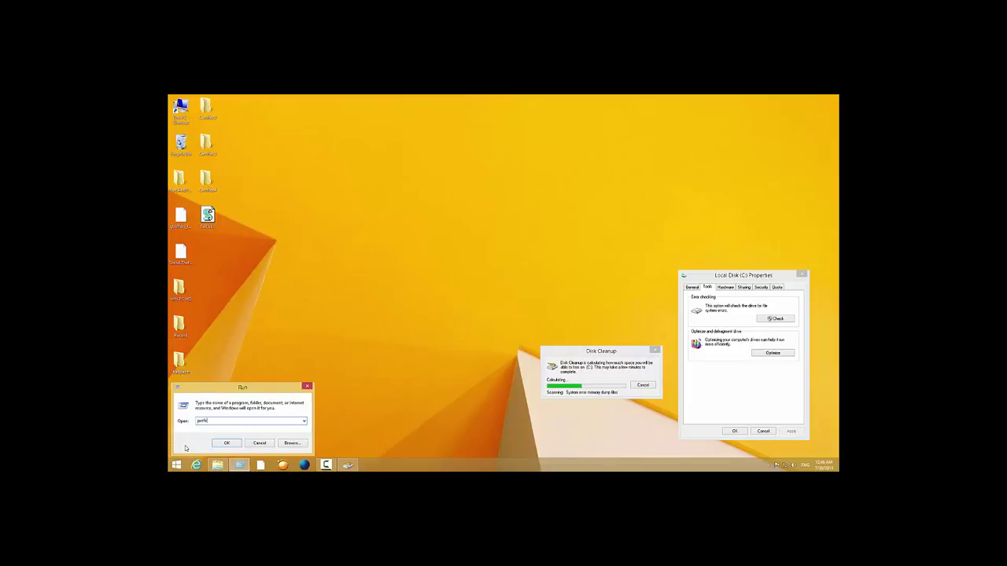
key(Return)
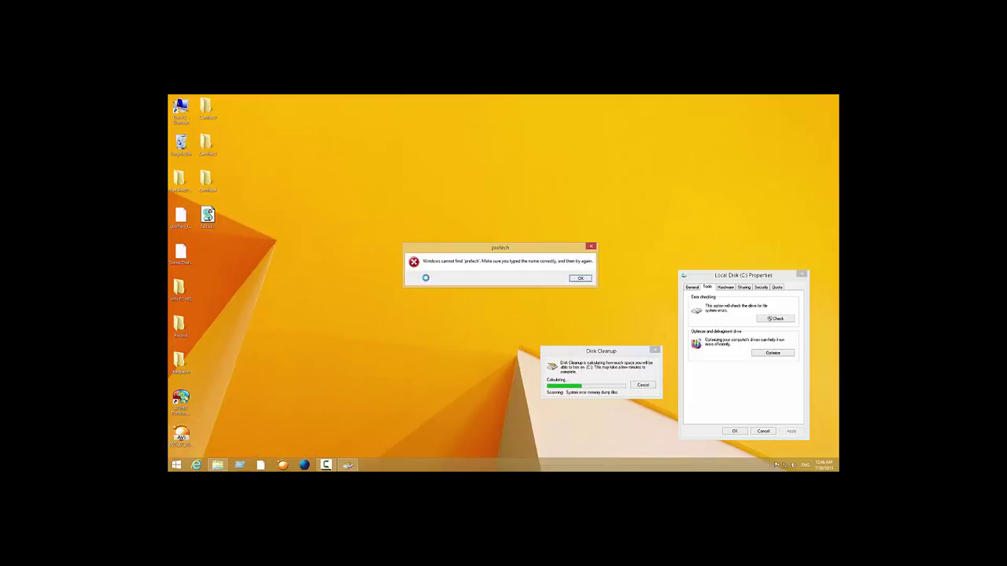
click(579, 279)
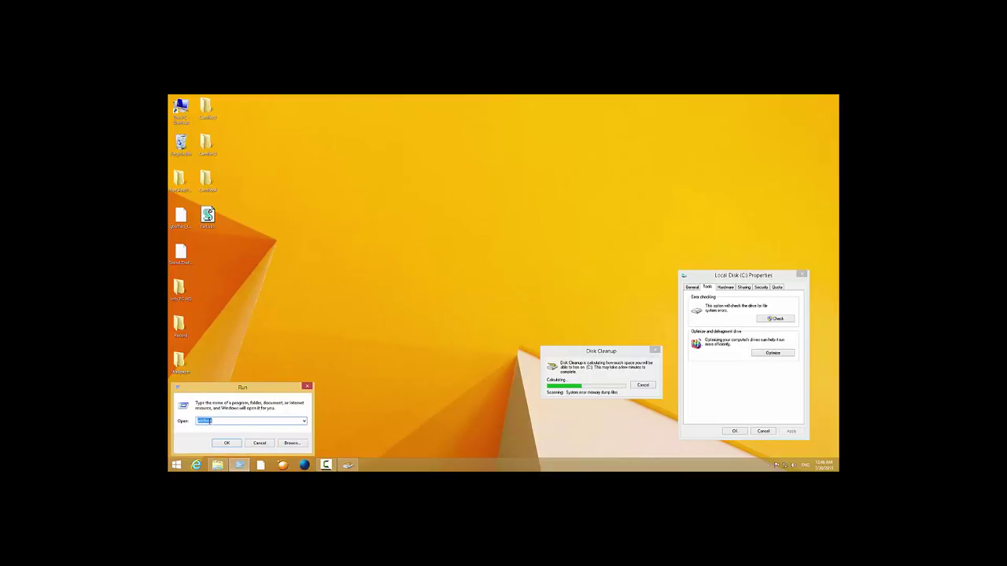
text(prefetch)
key(Return)
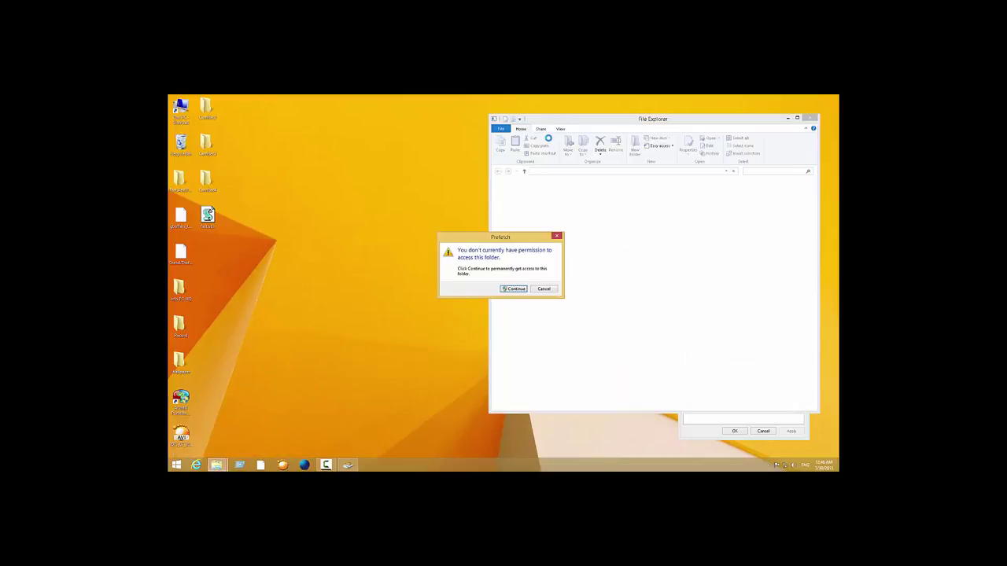
click(513, 289)
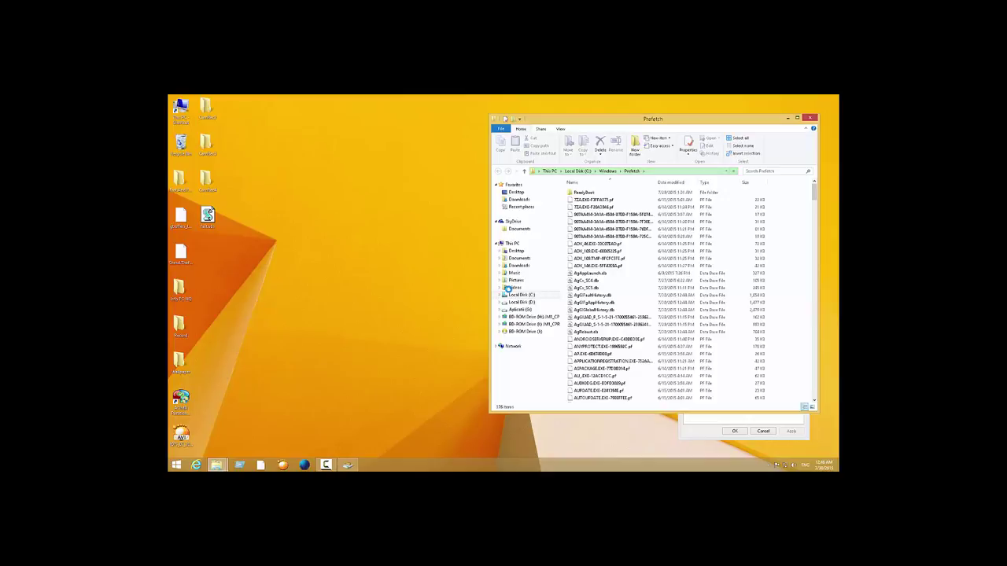
- Delete all items in the Prefetch folder
click(708, 259)
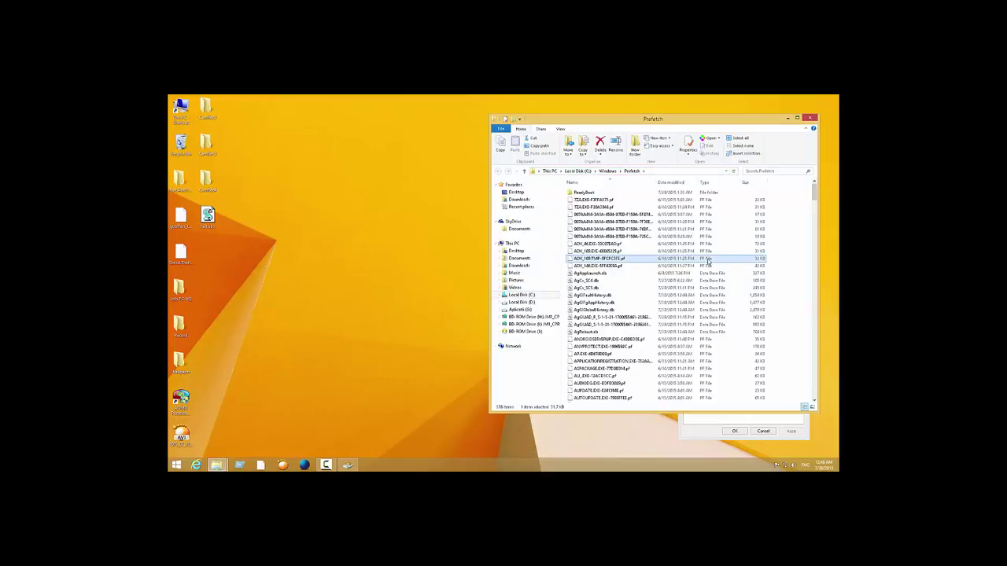
key(ctrl+a)
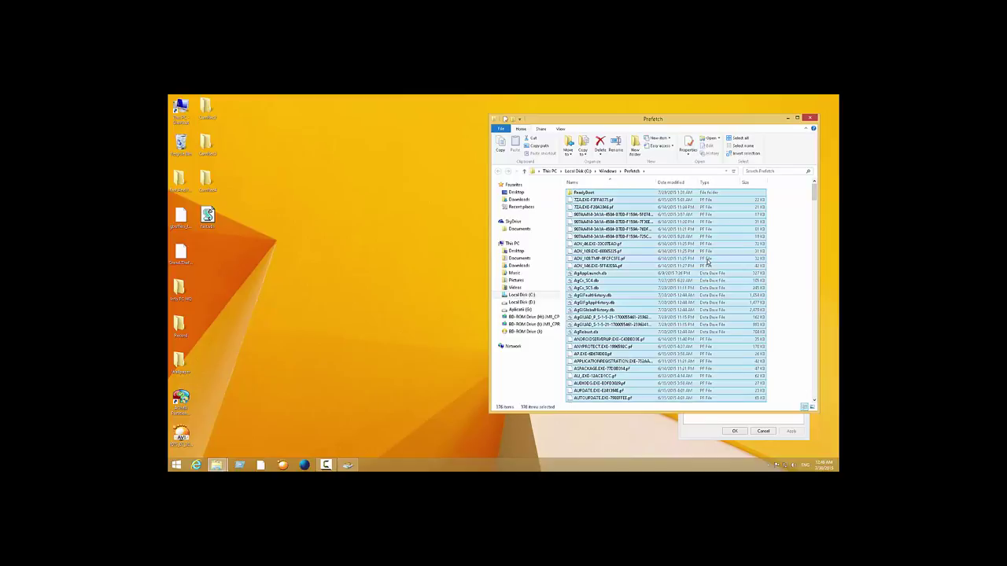
right_click(708, 261)
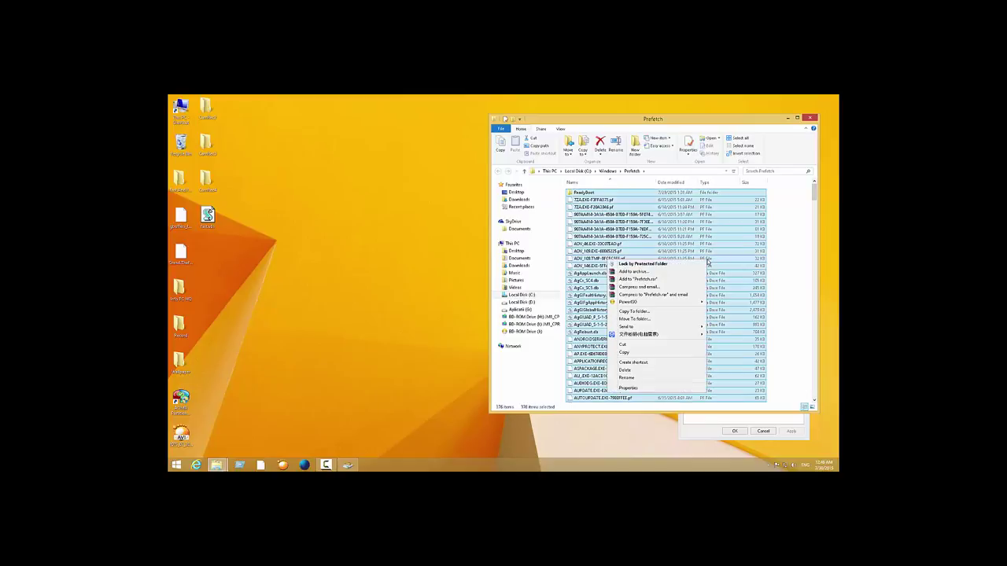
click(626, 369)
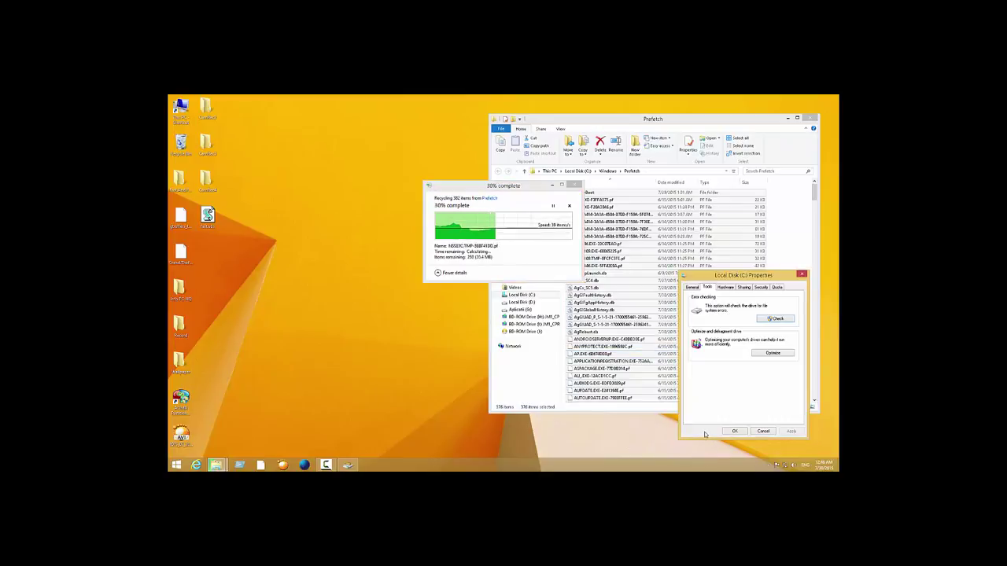
- Move the Disk Cleanup progress window down to the lower edge of the desktop and close the Prefetch folder
click(347, 465)
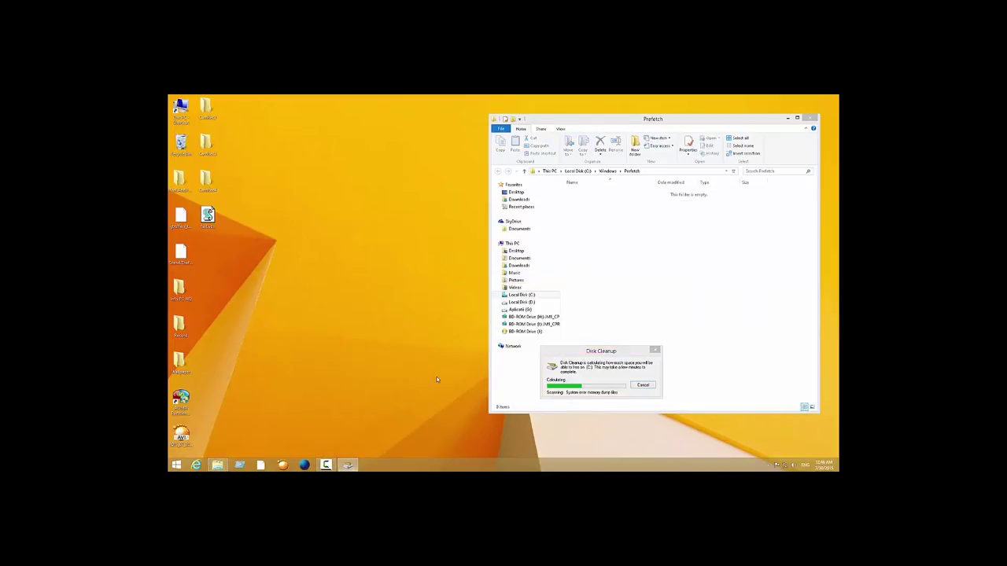
click(555, 351)
drag(554, 352, 512, 461)
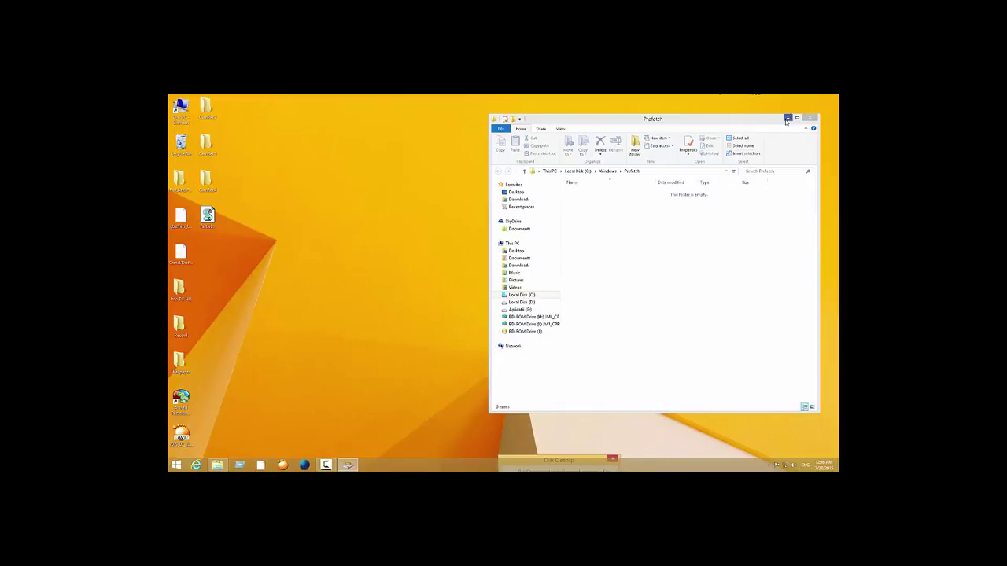
click(812, 119)
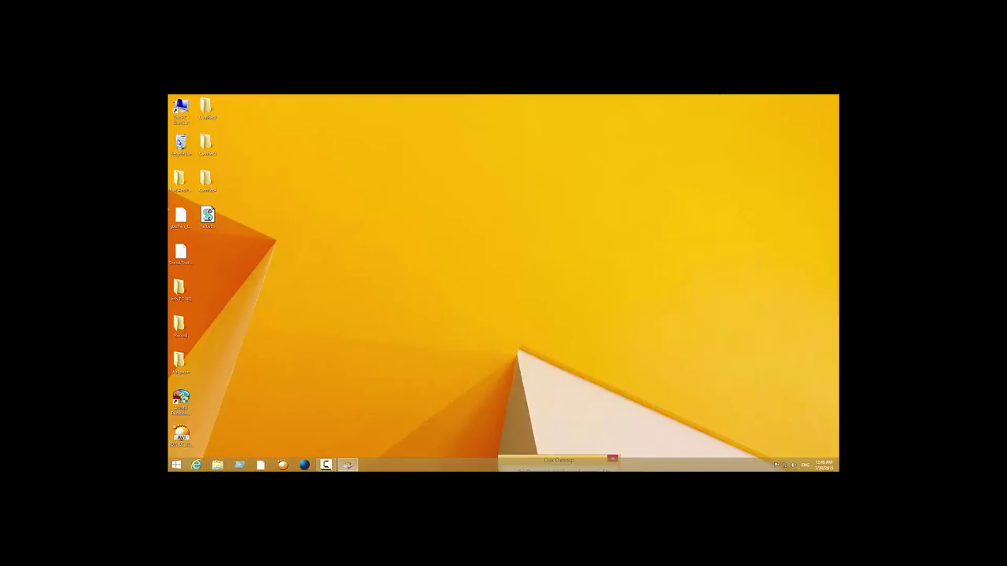
- Empty the Recycle Bin permanently, view its properties and accept them
right_click(179, 146)
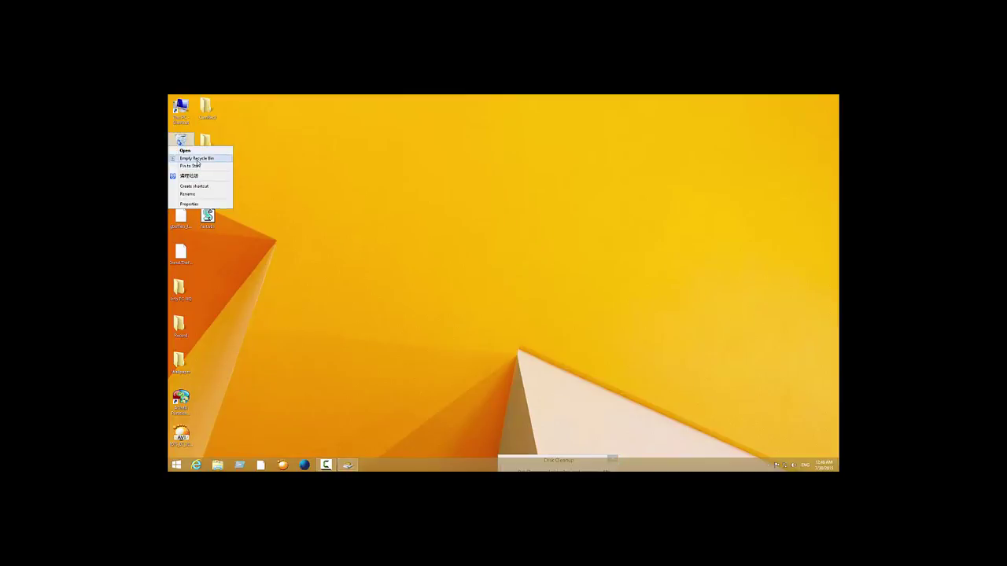
click(198, 161)
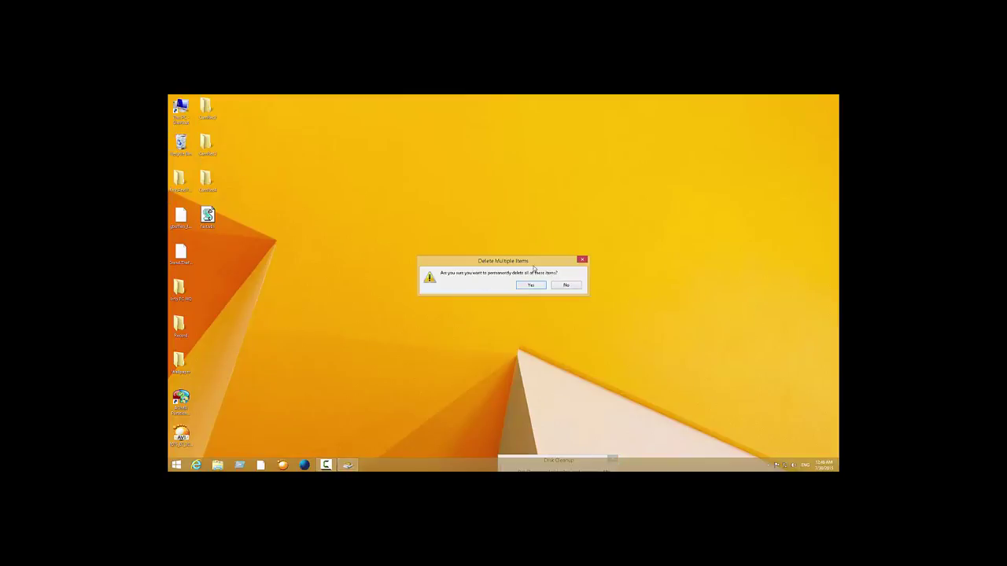
click(530, 285)
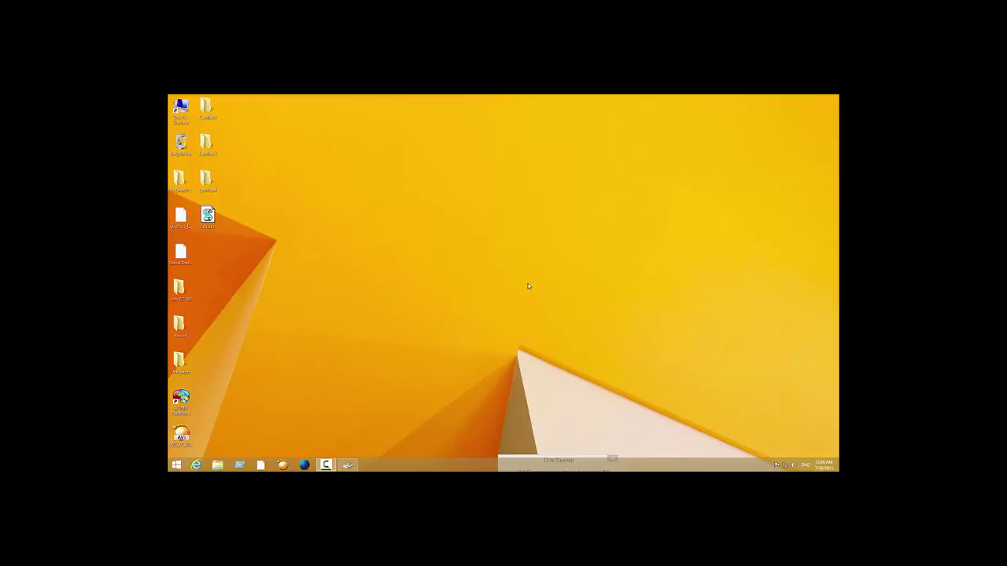
right_click(178, 145)
click(194, 207)
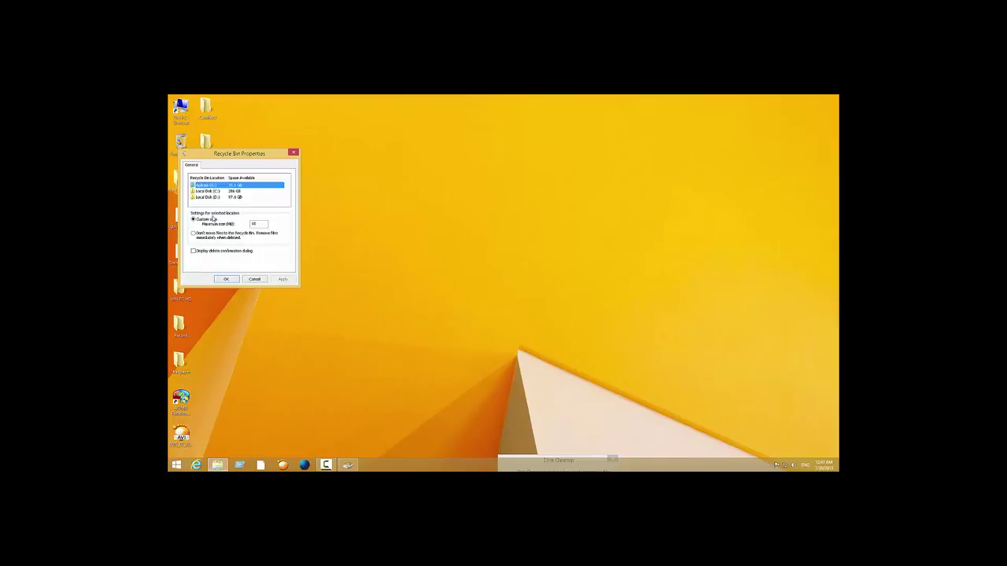
click(225, 279)
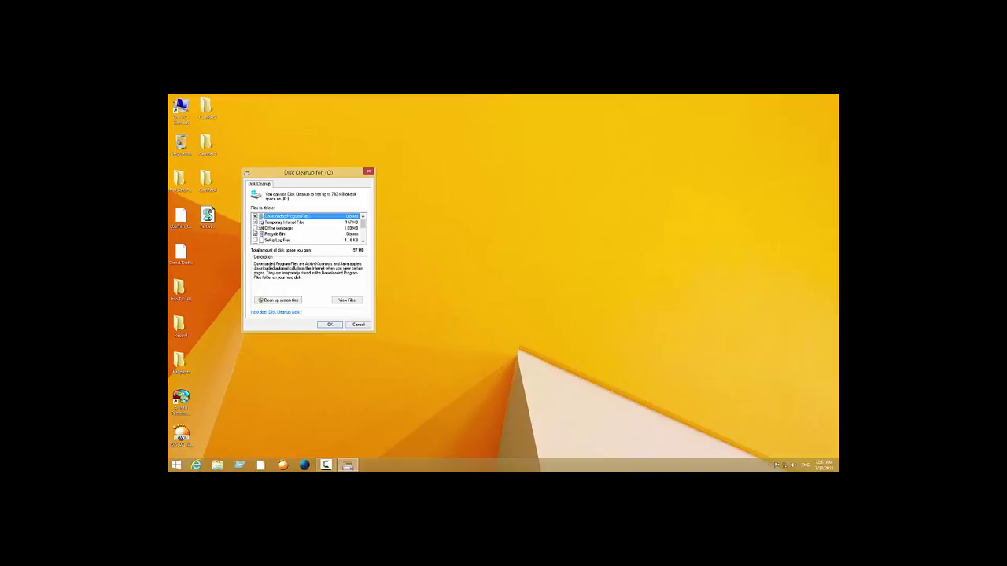
- Select the remaining file categories for deletion on C:, including temporary files and Windows Error Reporting files, and start the system files cleanup scan
scroll(295, 231, down, 2)
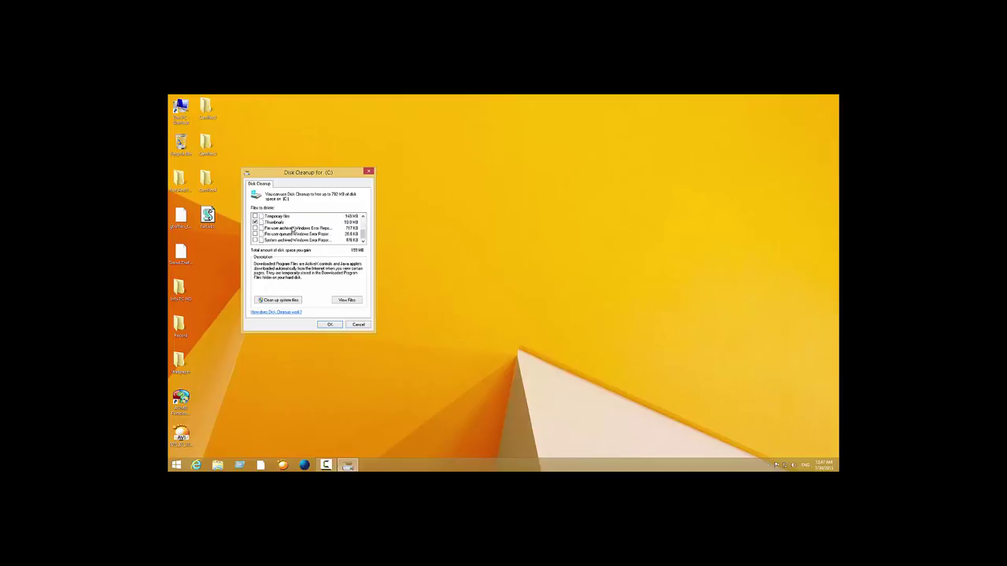
scroll(294, 230, up, 1)
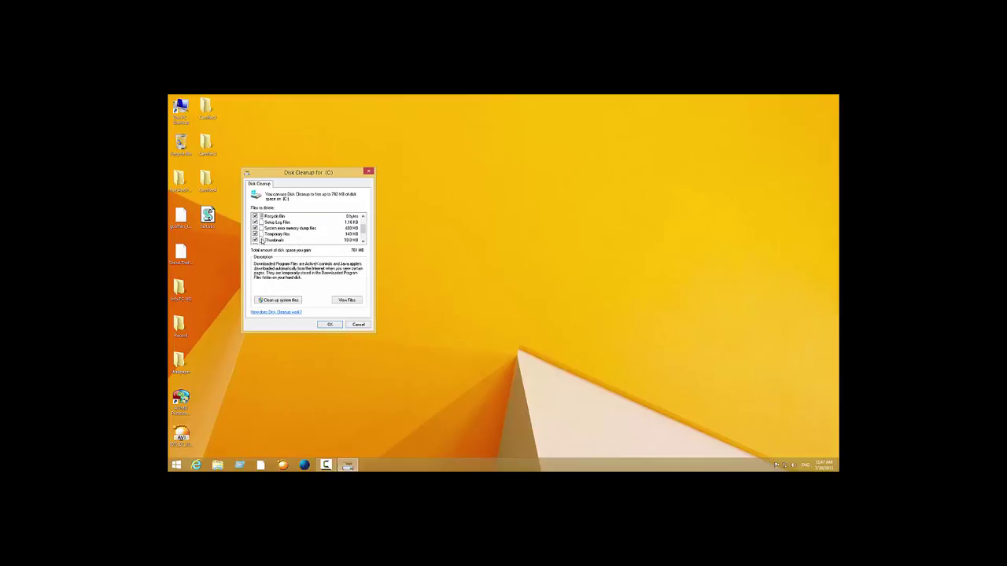
scroll(266, 242, down, 1)
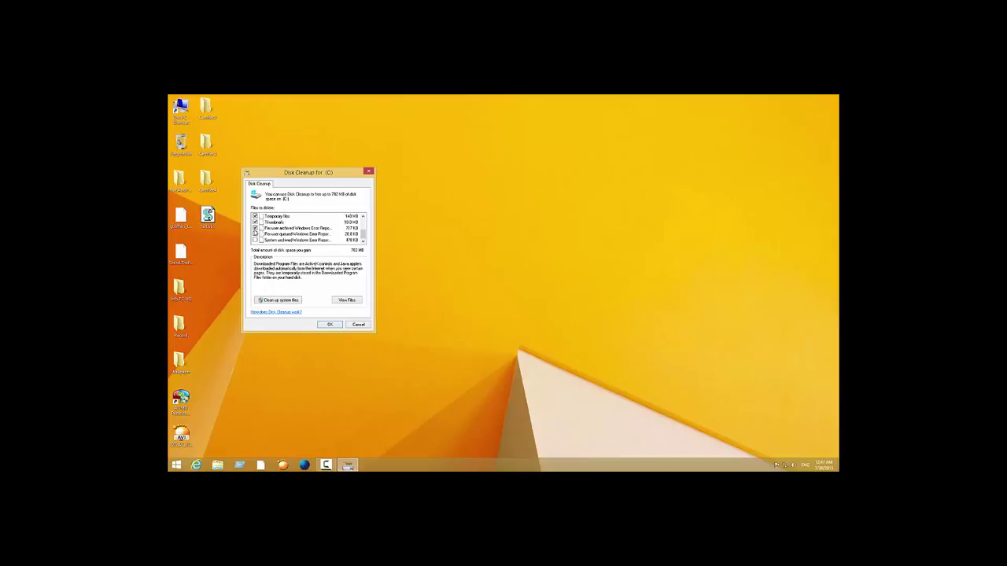
click(255, 228)
click(255, 234)
click(255, 240)
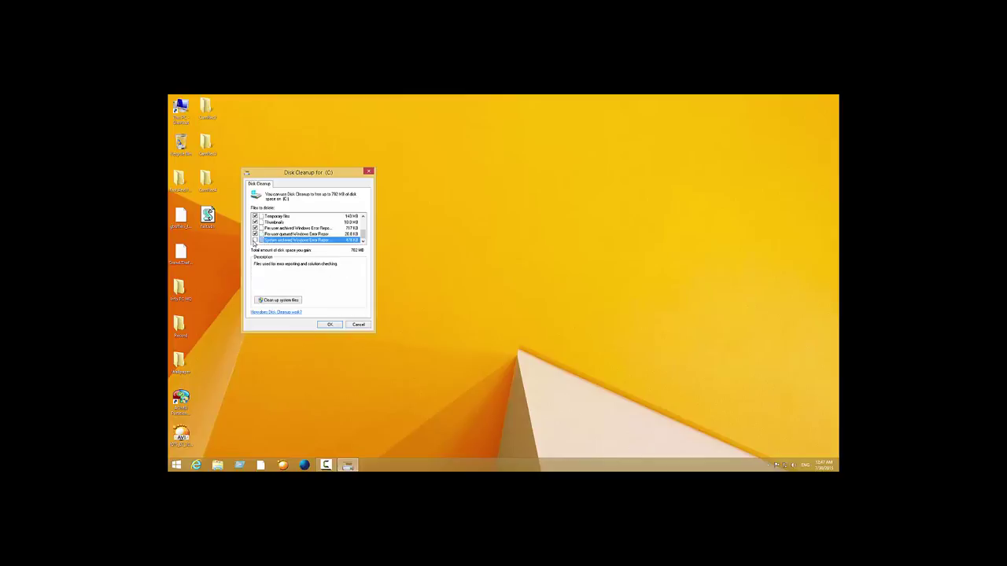
click(286, 302)
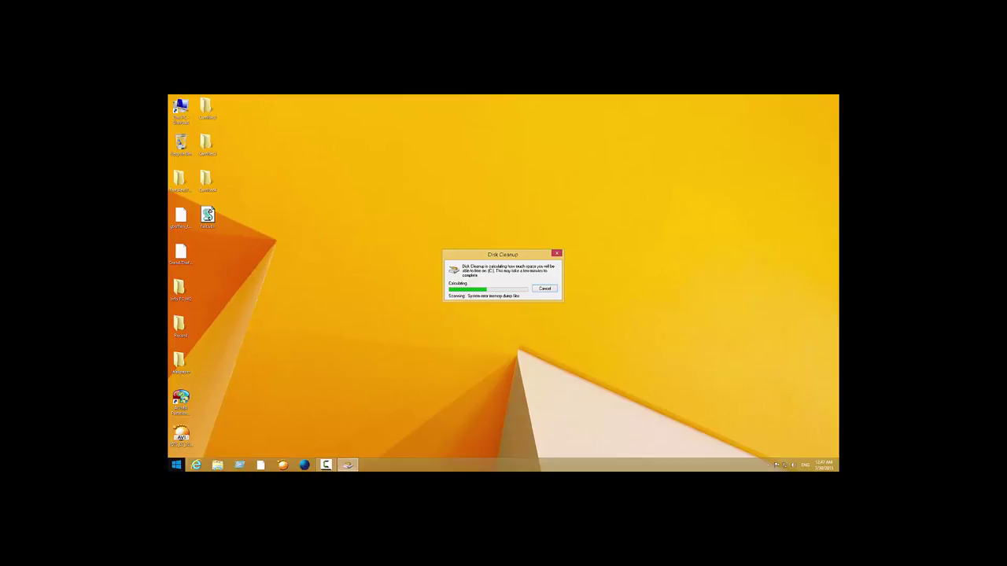
- Open the advanced view settings of Folder Options from the Control Panel's Appearance and Personalization category
click(176, 465)
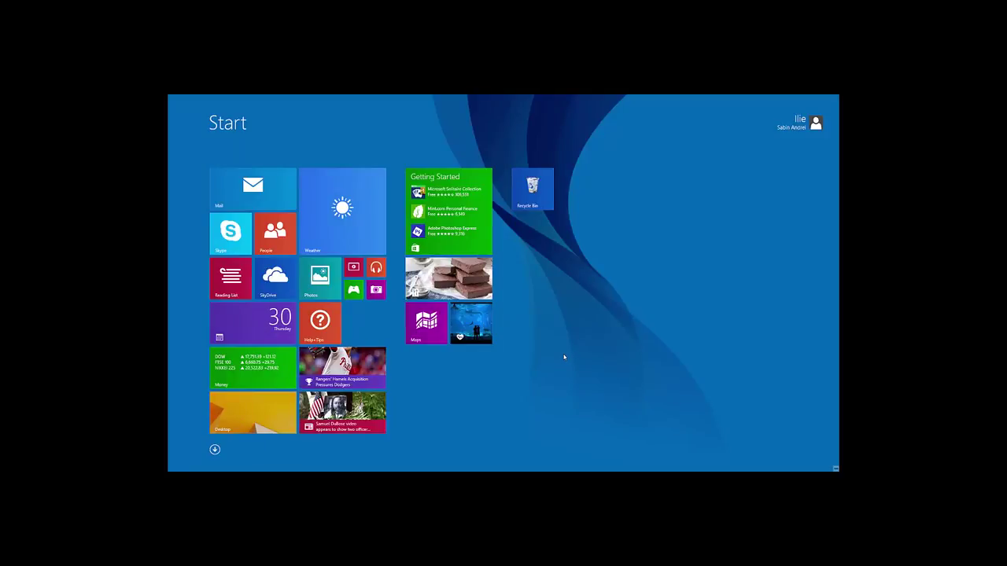
text(control Panel)
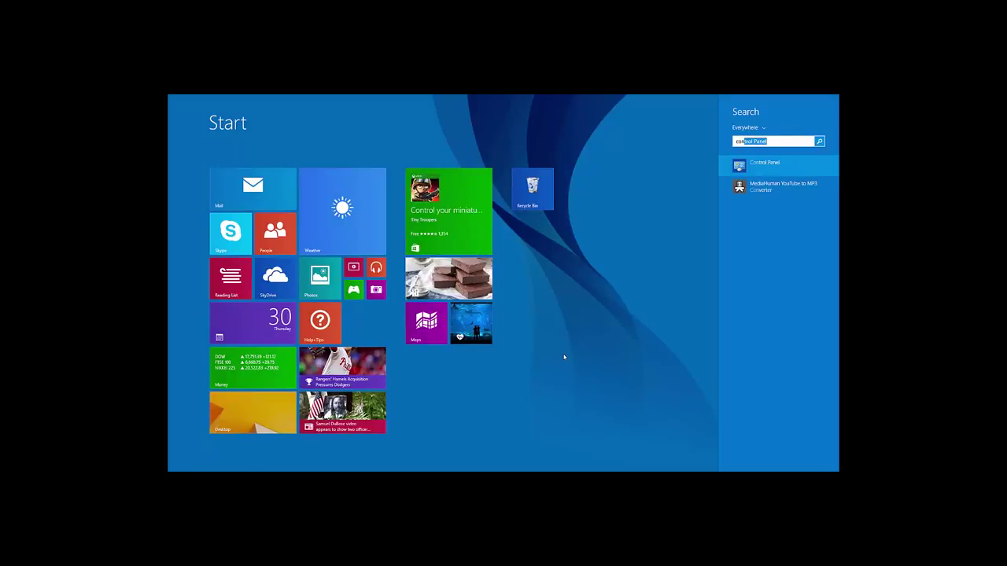
key(Return)
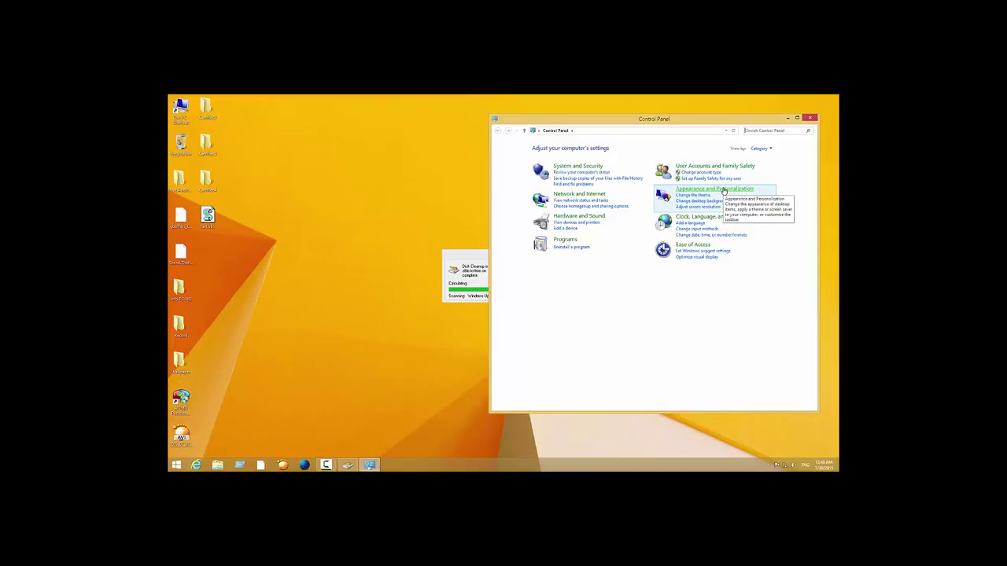
click(724, 191)
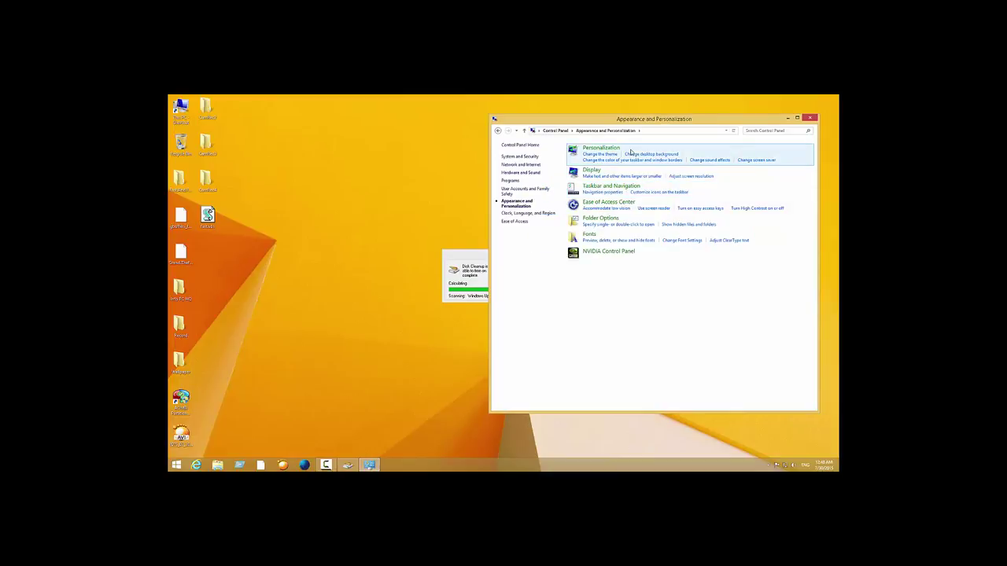
click(611, 220)
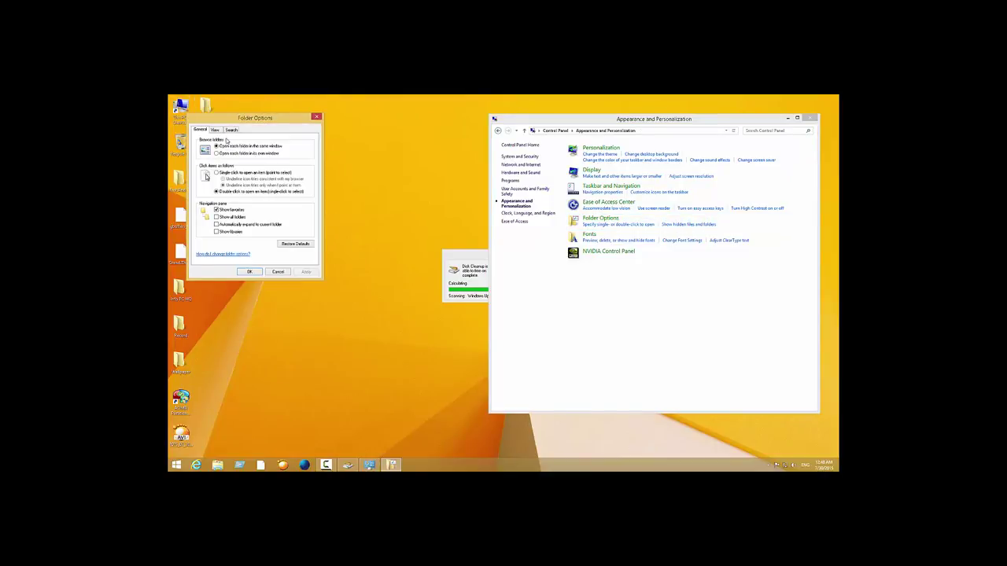
click(215, 130)
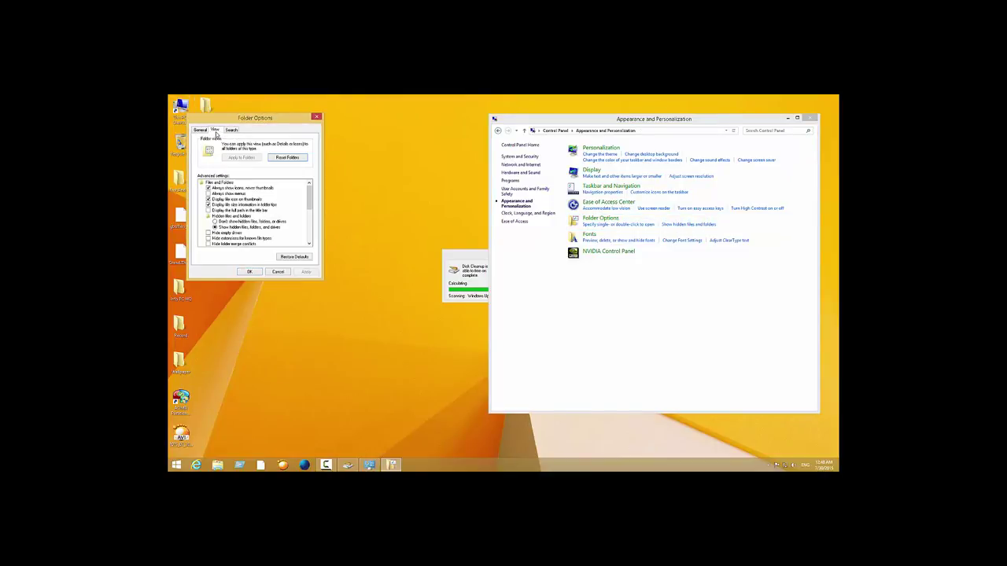
- Turn off "Always show icons, never thumbnails" and "Display file icon on thumbnails", leaving file size information enabled and full title-bar paths disabled
click(208, 189)
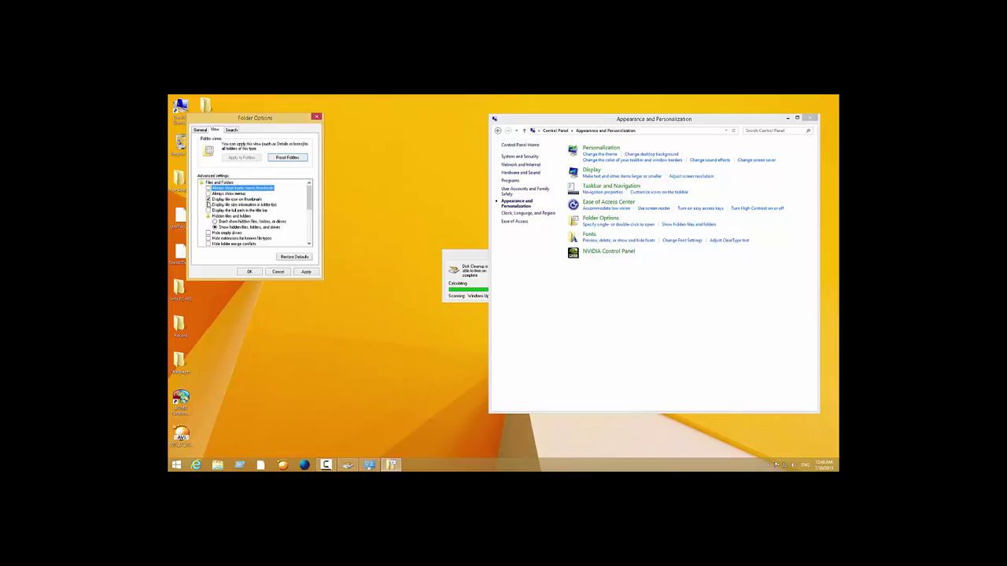
click(209, 211)
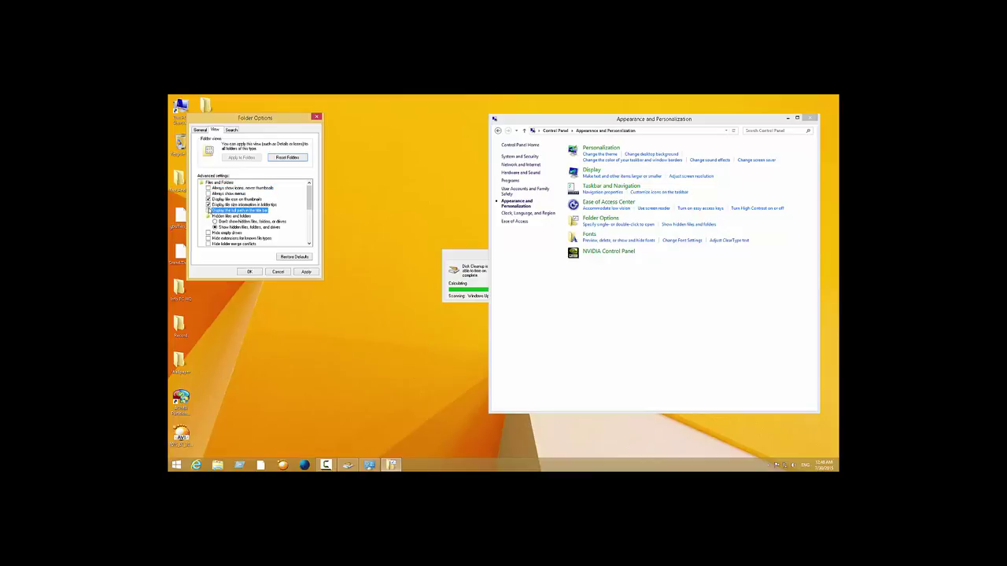
click(208, 205)
click(208, 205)
click(208, 211)
click(208, 200)
- Enable automatic typing into the Search Box, disable Sharing Wizard, drive letters, NTFS colors, pop-up descriptions and preview handlers, and save the folder options
scroll(226, 206, down, 6)
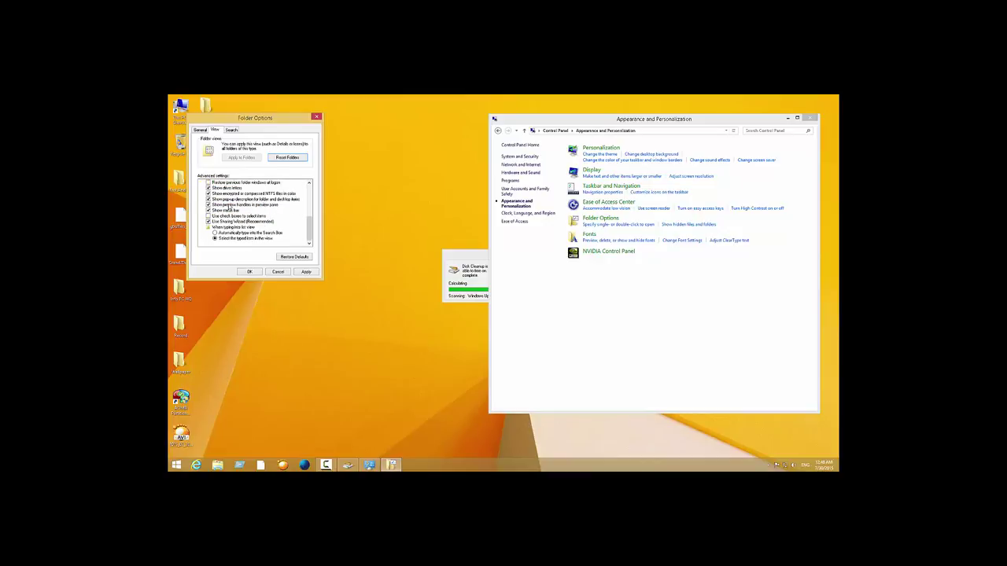
click(231, 232)
click(240, 221)
click(208, 188)
click(208, 194)
click(209, 199)
click(208, 205)
click(306, 271)
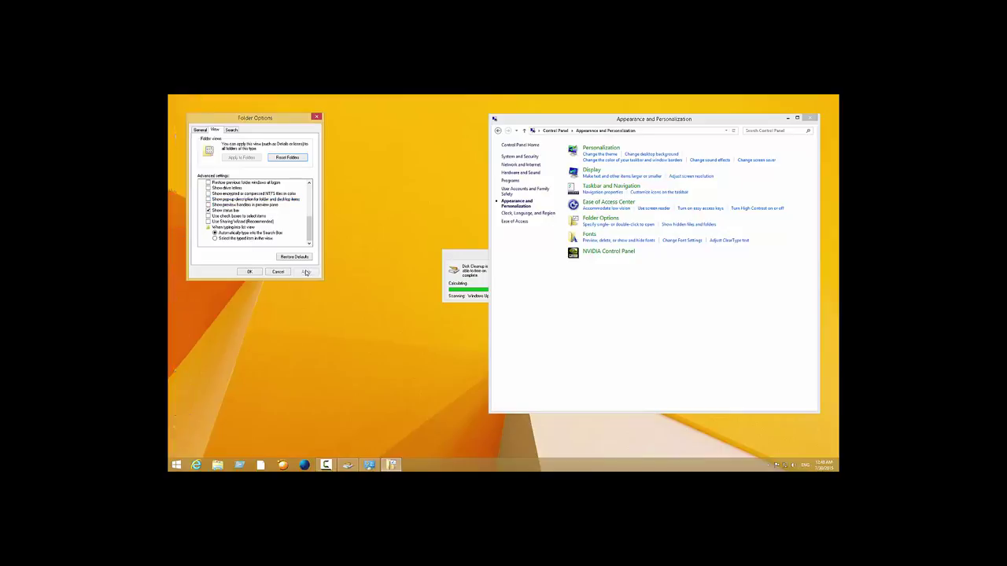
click(252, 271)
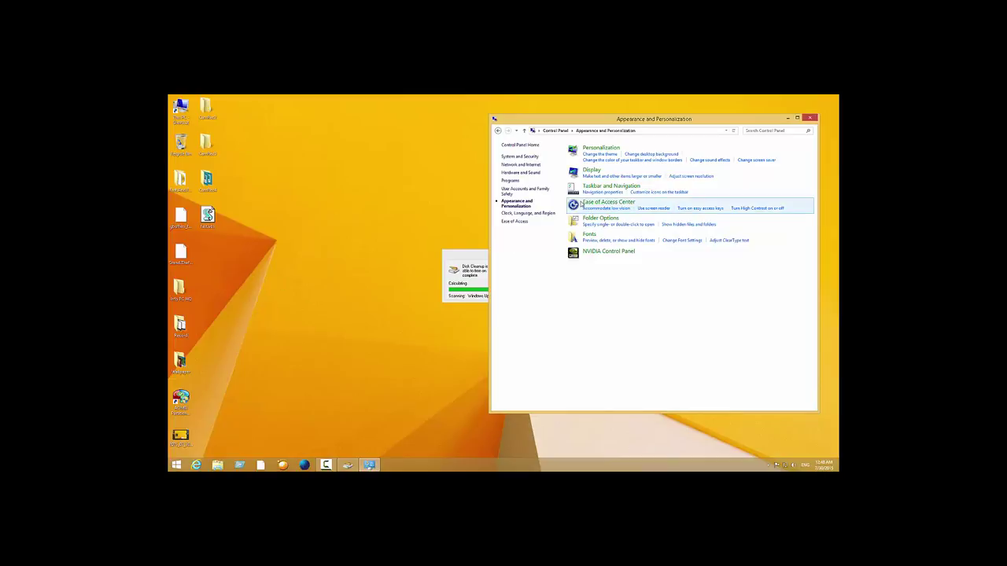
- Open the NVIDIA Control Panel, set the image settings to "Let the 3D application decide" and apply the change
click(597, 254)
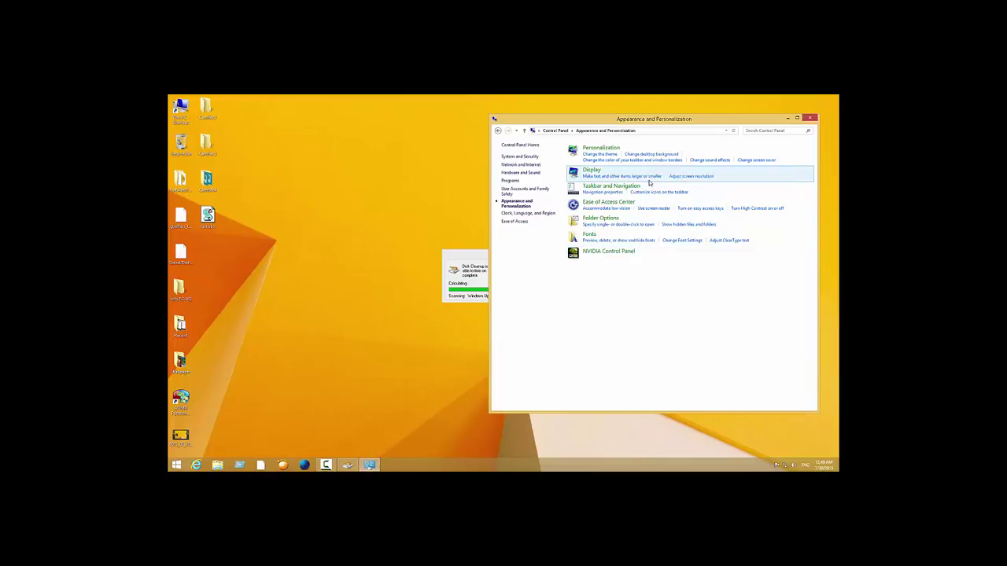
click(788, 118)
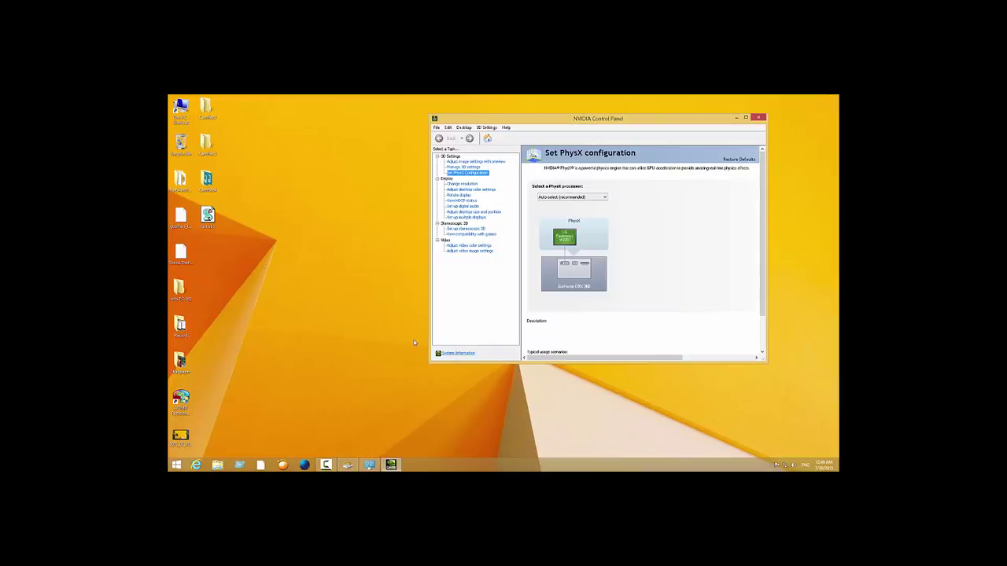
click(469, 162)
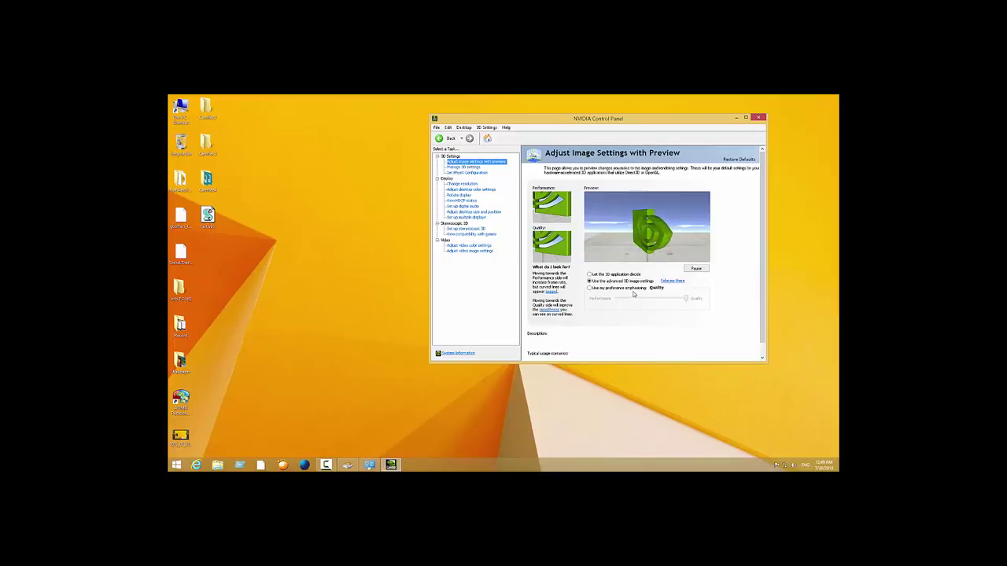
click(635, 276)
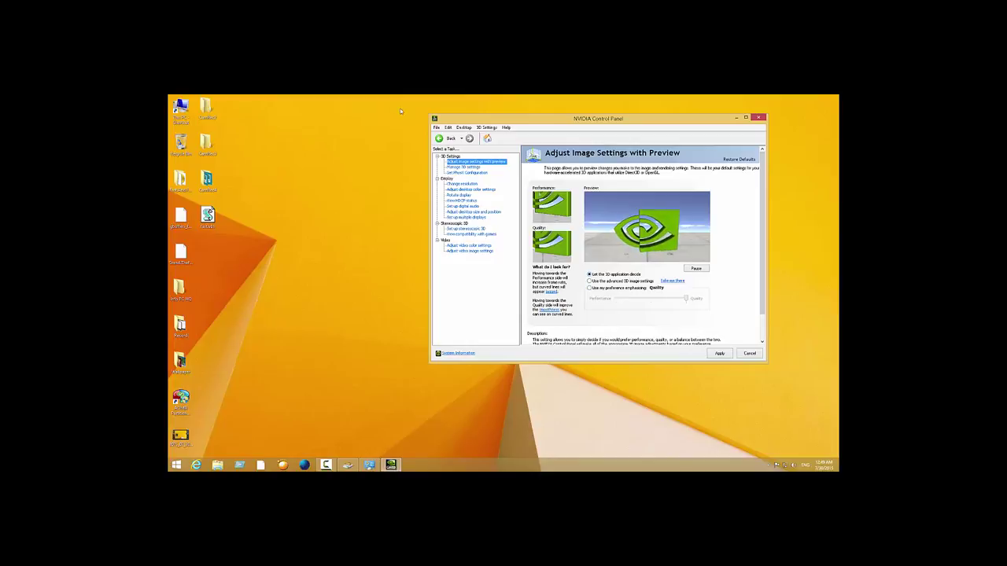
click(457, 174)
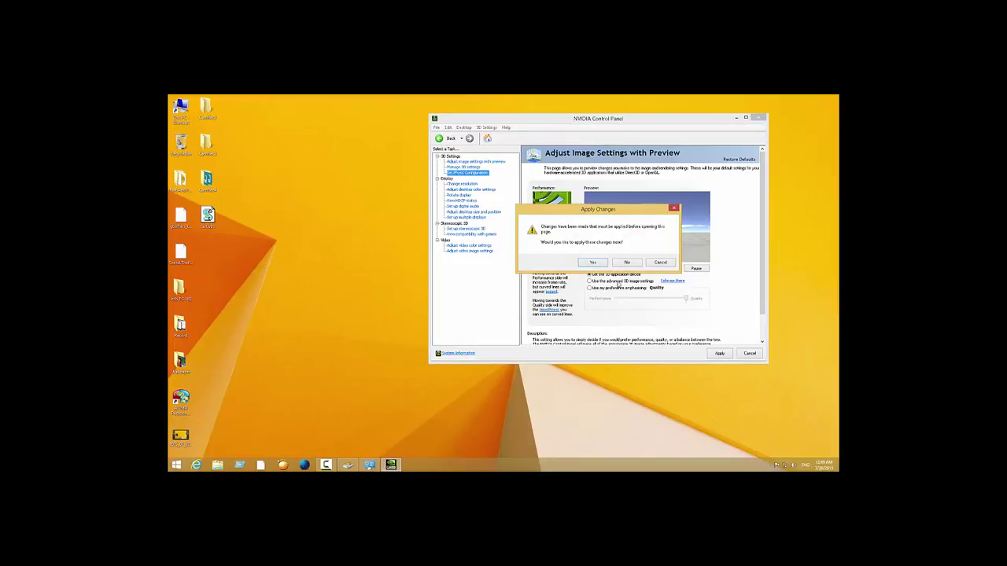
click(592, 262)
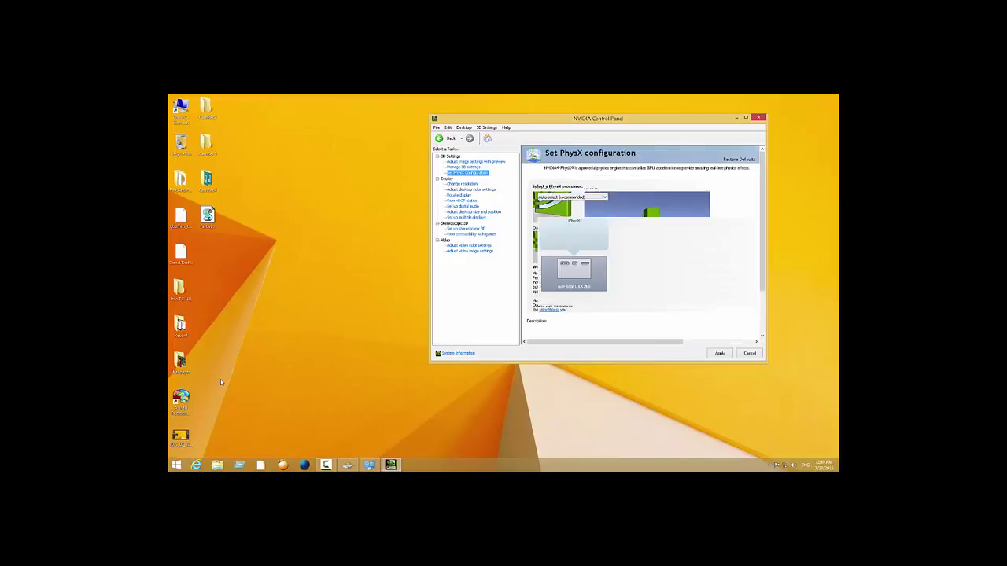
- Select Highest (32-bit) as the display's color depth and review the desktop color settings
click(464, 184)
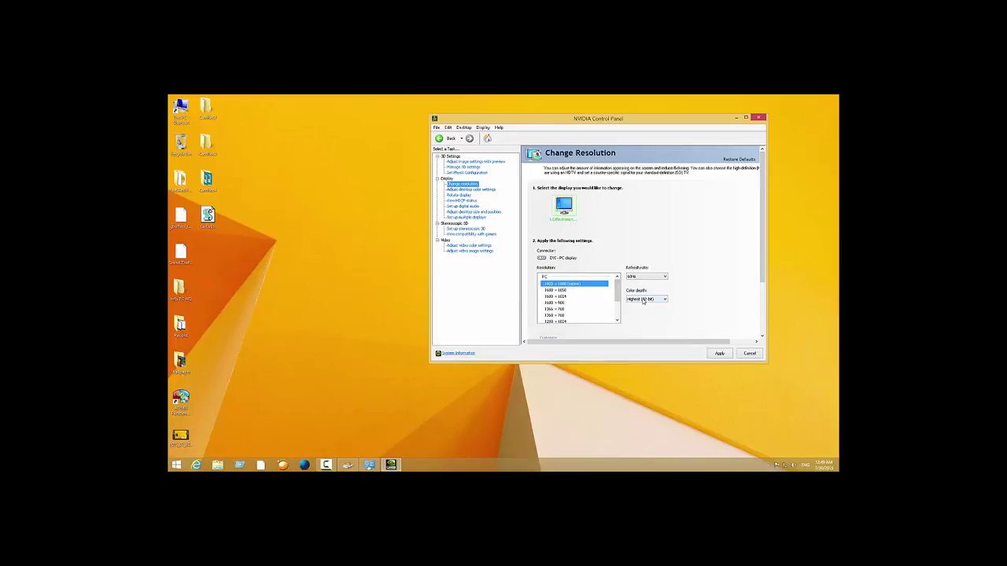
click(643, 300)
click(645, 304)
scroll(761, 205, down, 3)
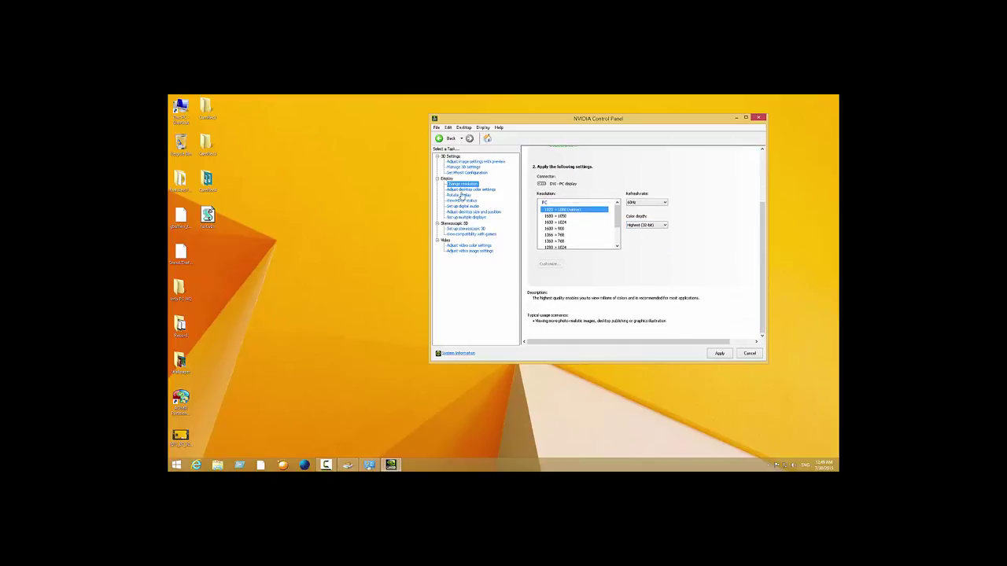
click(464, 189)
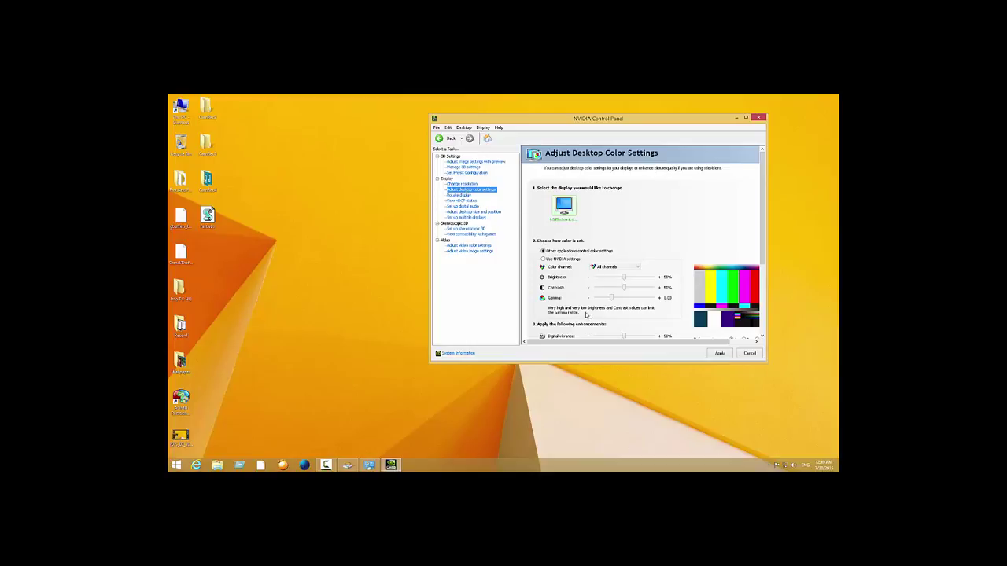
scroll(589, 317, down, 1)
scroll(589, 317, down, 2)
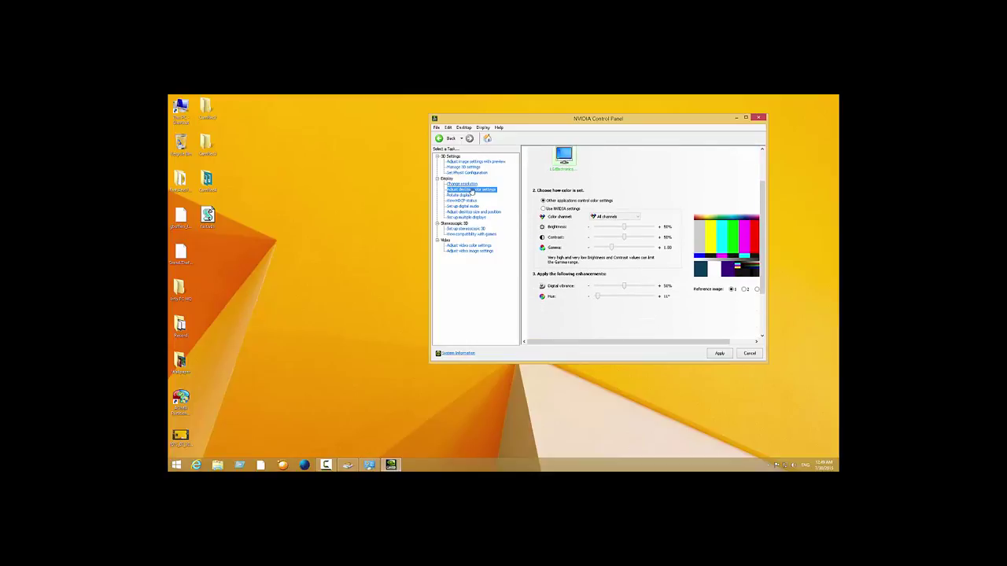
scroll(459, 188, up, 1)
- In the global 3D settings, set Ambient Occlusion to Off and Anisotropic filtering to Application-controlled
click(466, 167)
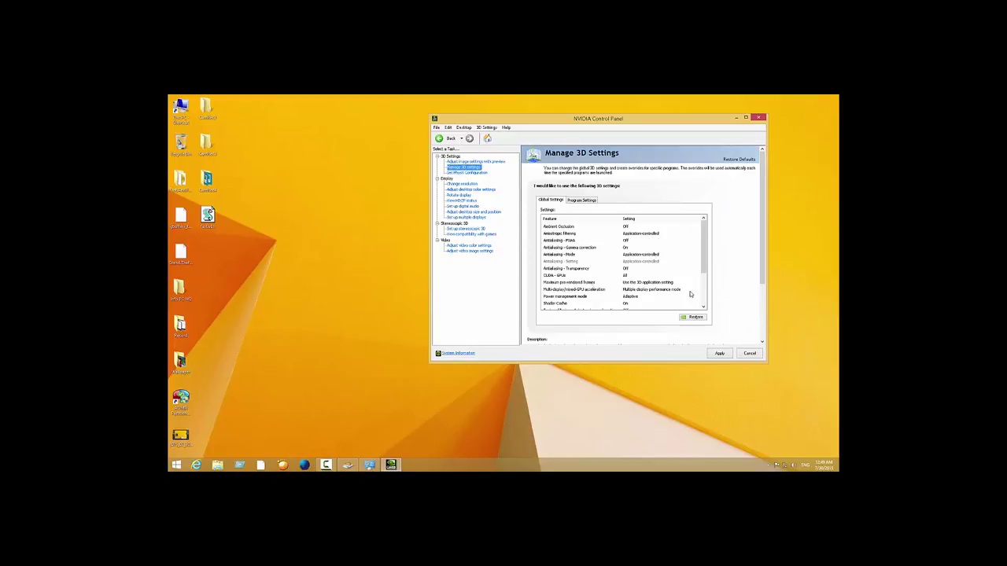
click(609, 228)
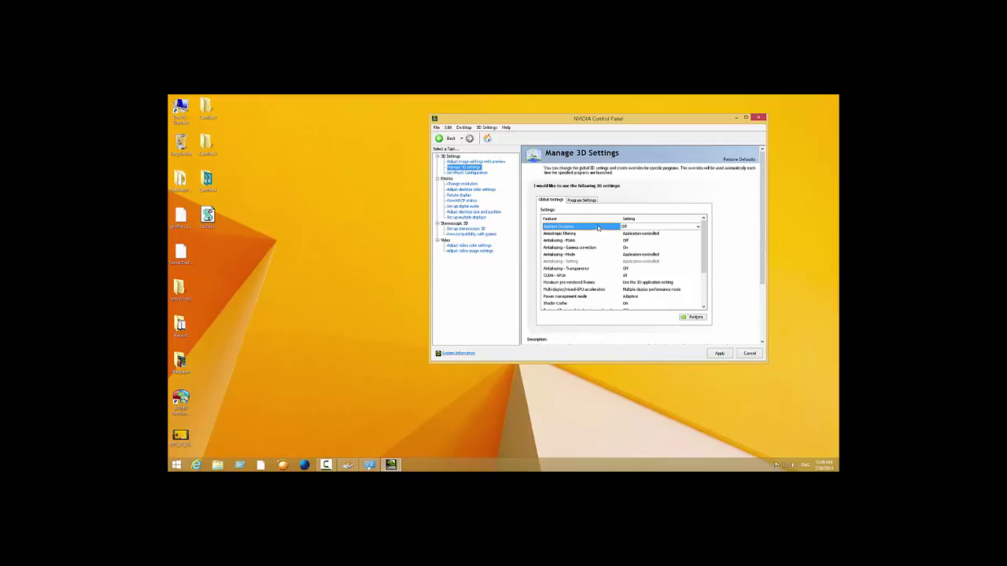
click(639, 228)
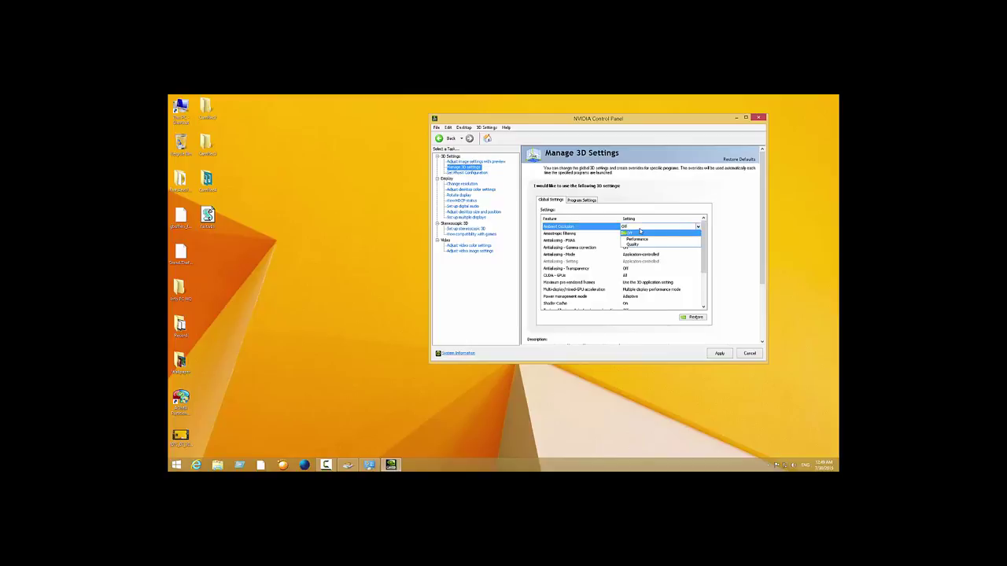
click(640, 230)
click(632, 234)
click(631, 234)
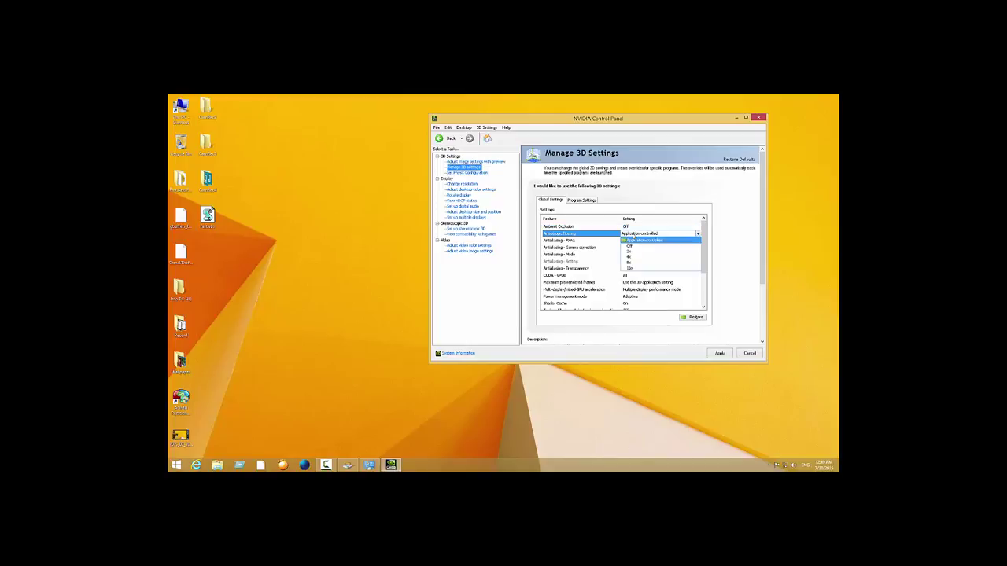
click(631, 240)
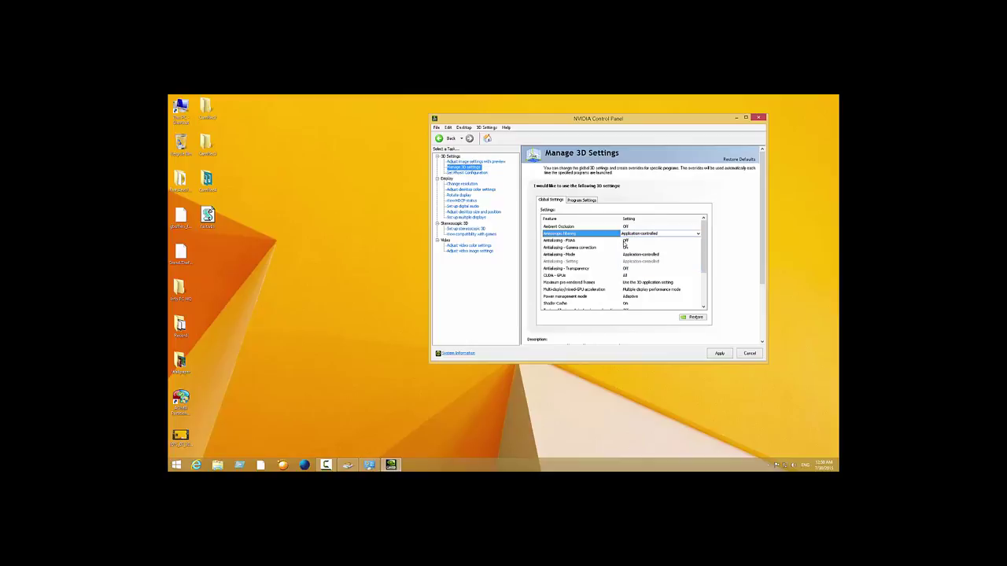
- Set both Antialiasing - FXAA and Antialiasing - Gamma correction to Off in the global 3D settings
click(618, 241)
click(631, 243)
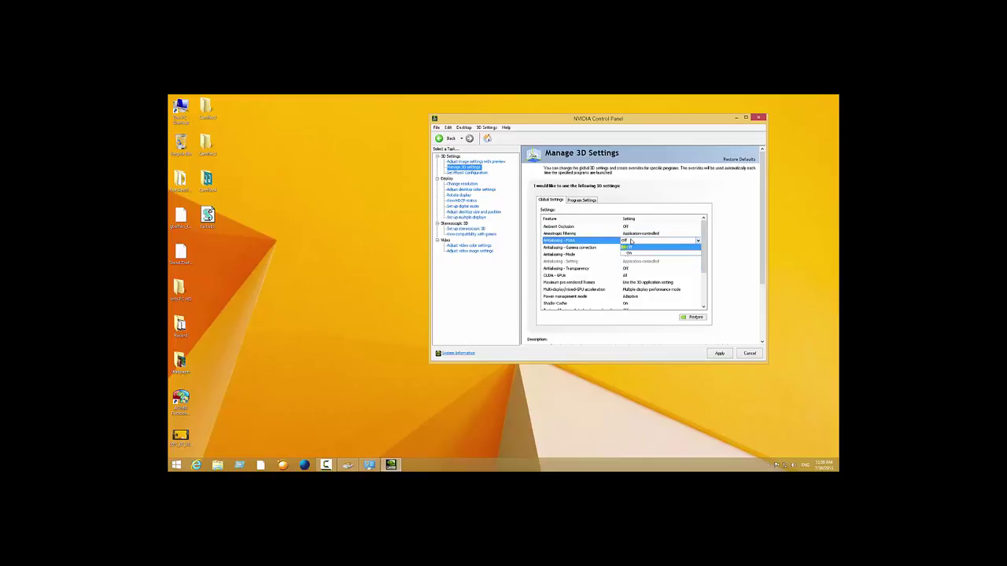
click(630, 247)
click(592, 248)
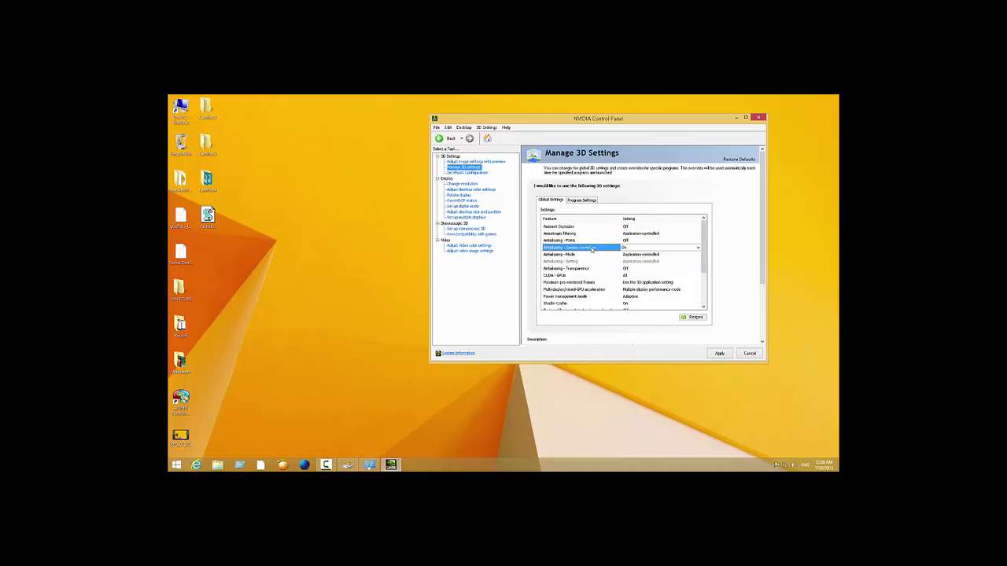
click(633, 250)
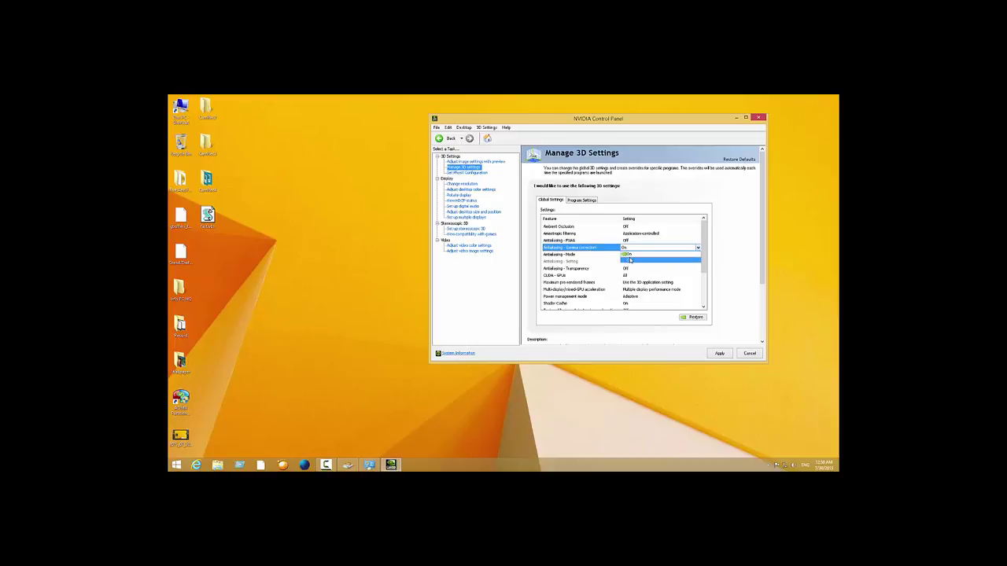
click(630, 256)
- Set Antialiasing - Mode to Application-controlled, apply and keep the 3D settings changes, and close the NVIDIA Control Panel
scroll(613, 253, down, 1)
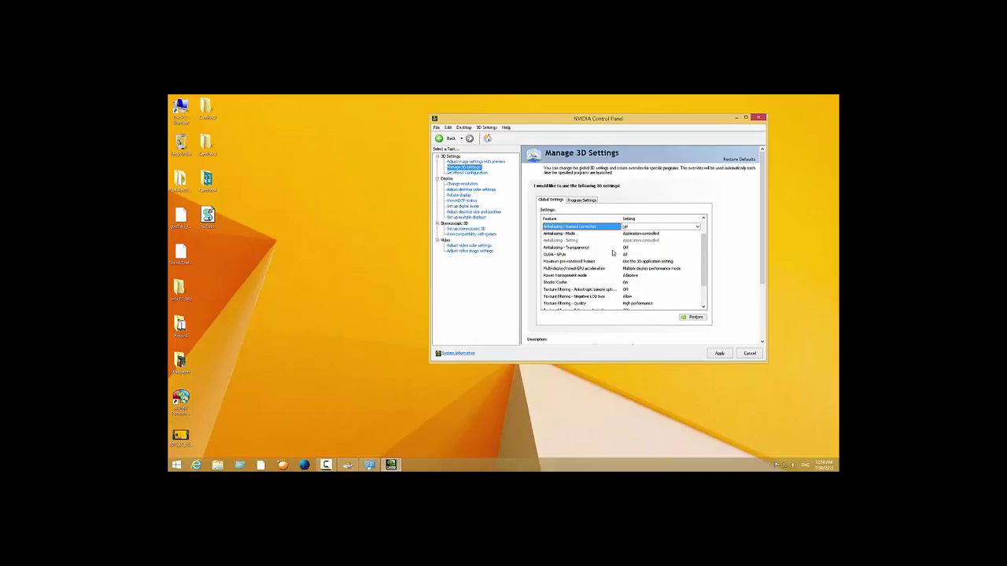
click(569, 236)
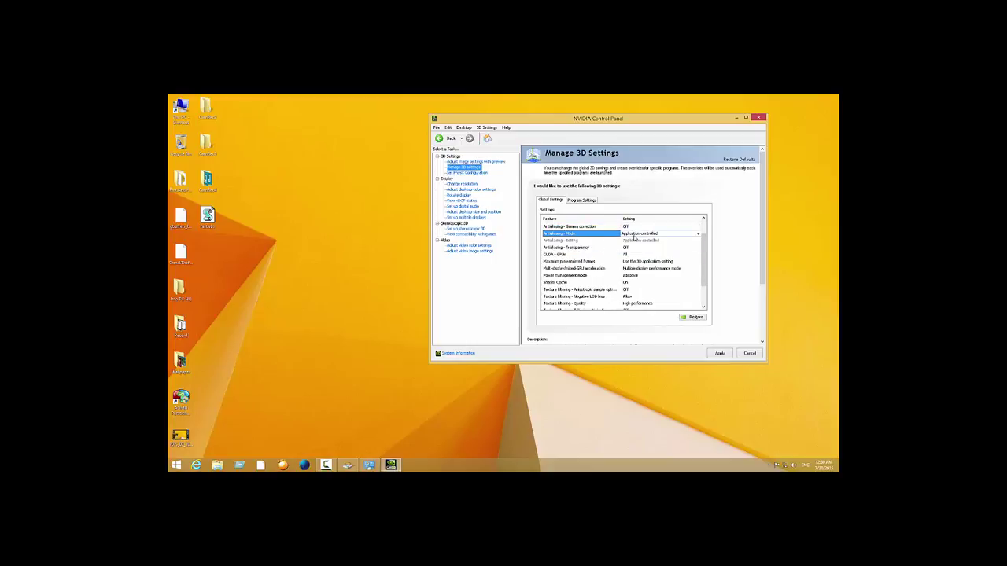
click(636, 235)
click(639, 240)
click(714, 355)
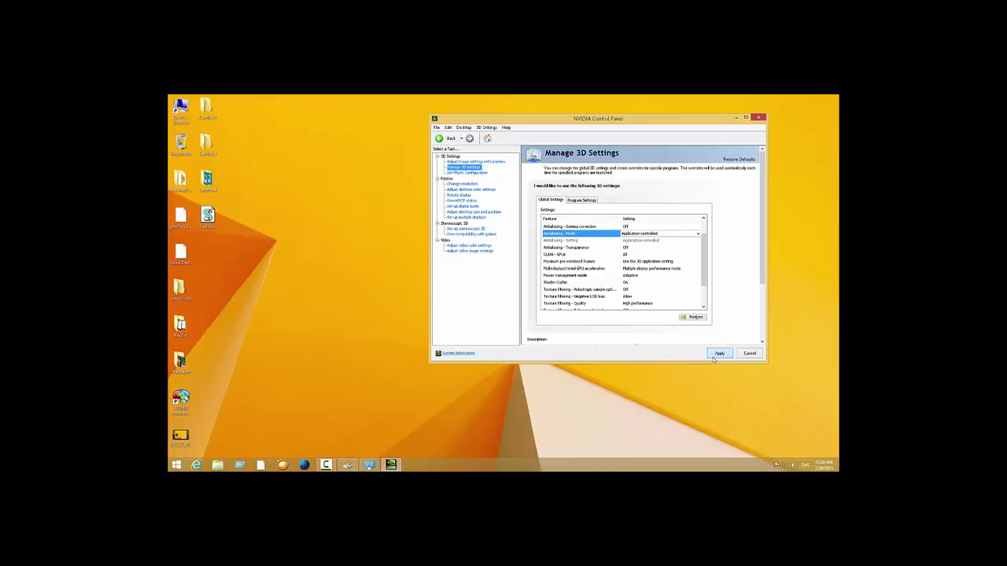
click(718, 354)
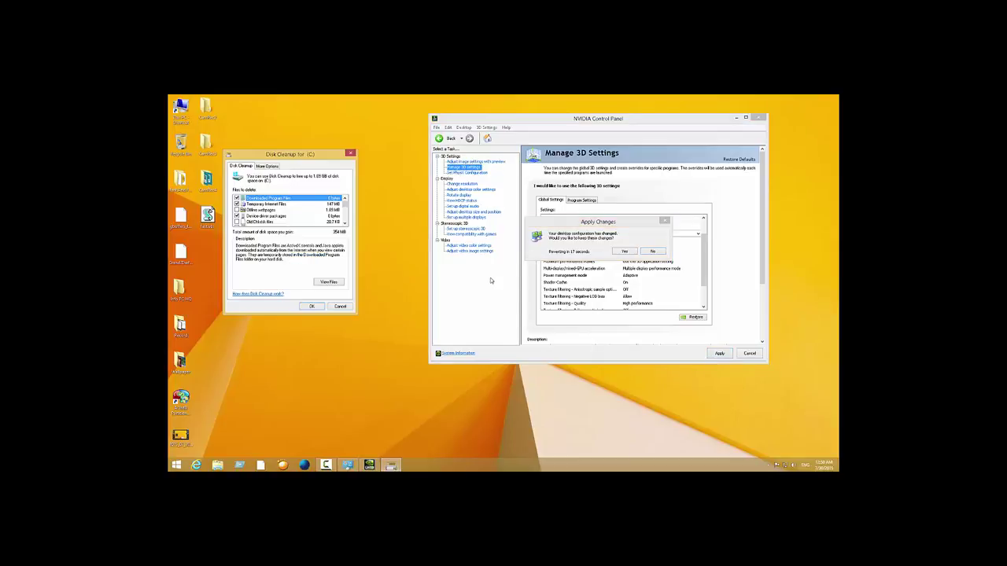
click(618, 252)
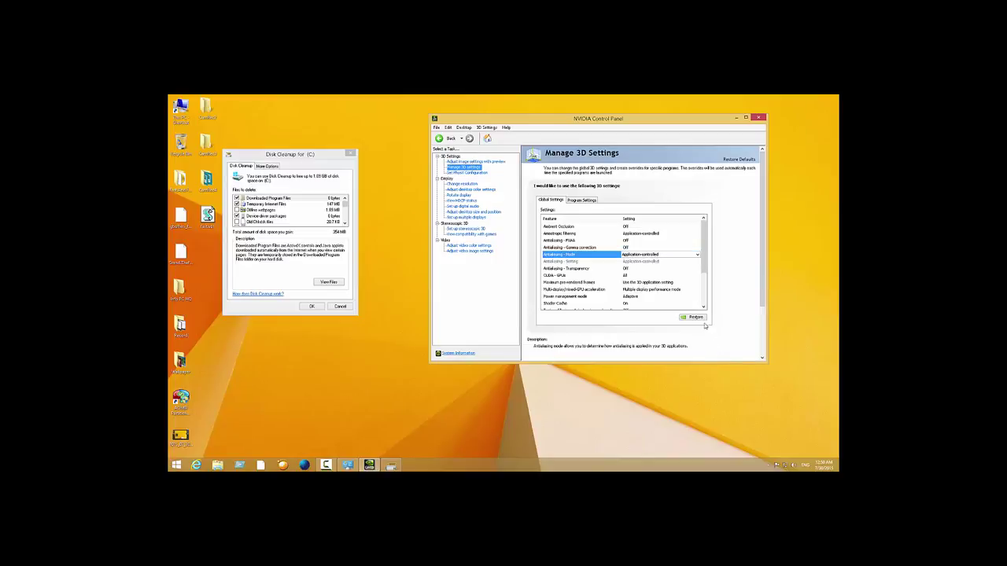
click(757, 119)
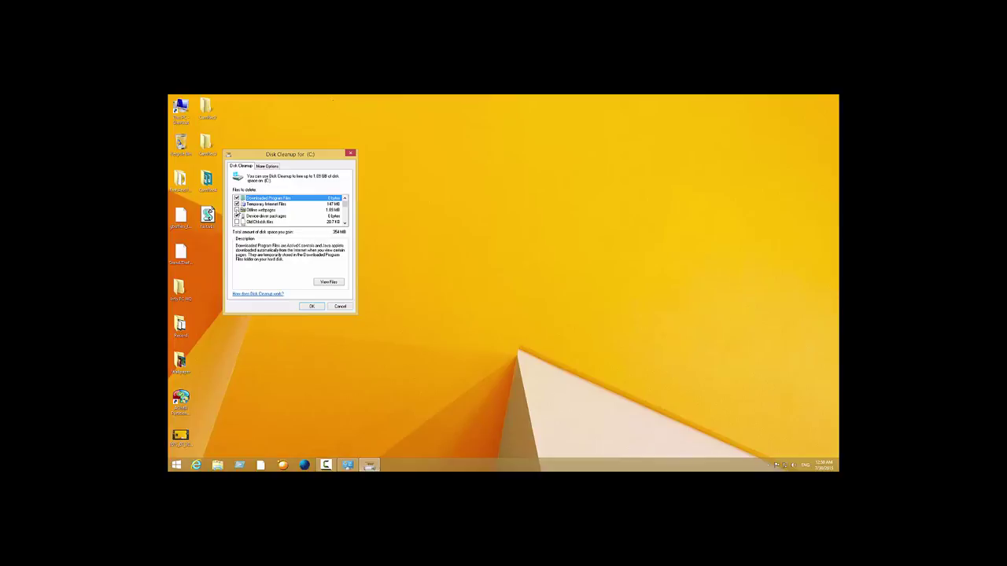
- Include old Chkdsk files, Recycle Bin, setup log files, system error memory dump files and Windows Update Cleanup in the C: drive cleanup
click(241, 223)
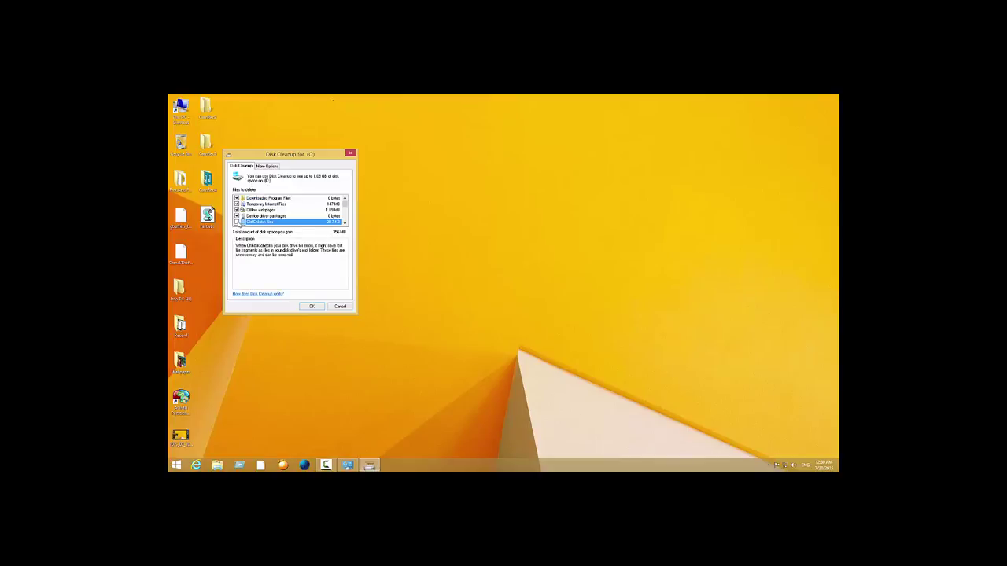
scroll(238, 223, down, 1)
click(237, 210)
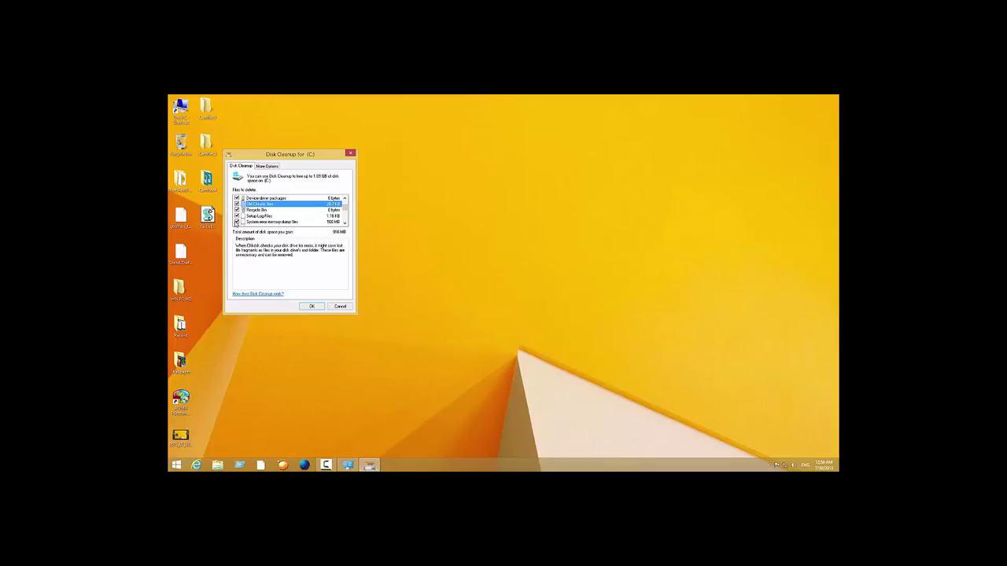
scroll(236, 223, down, 3)
click(237, 198)
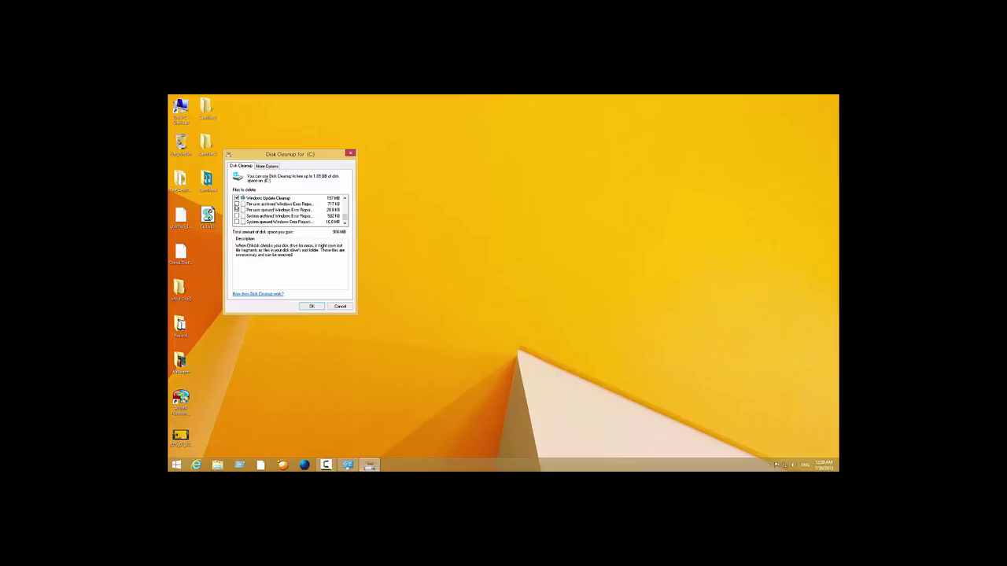
- Include the per-user and system archived and queued Windows Error Reporting files, and permanently delete all selected files from C:
click(237, 204)
click(237, 210)
click(237, 215)
click(237, 222)
click(311, 306)
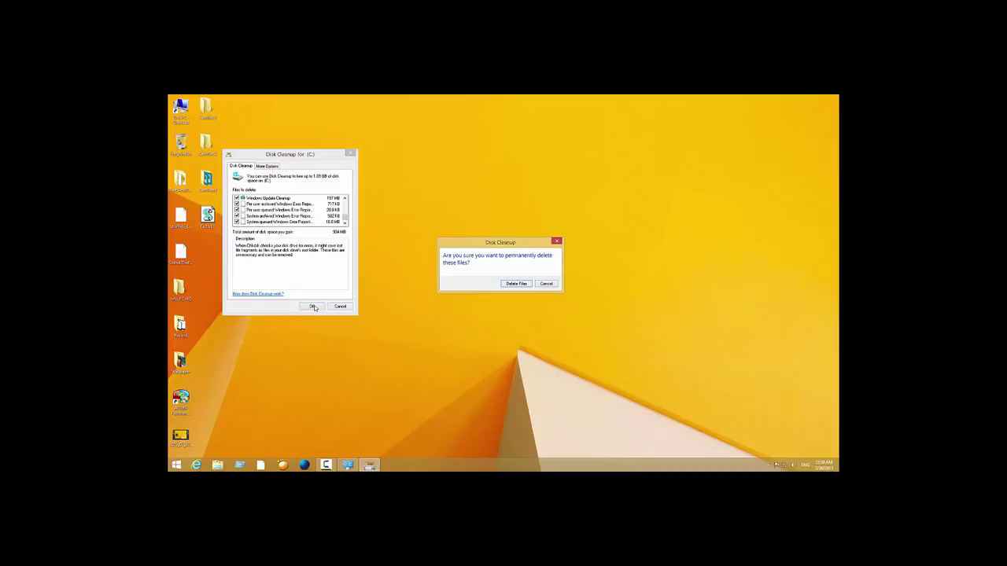
click(516, 283)
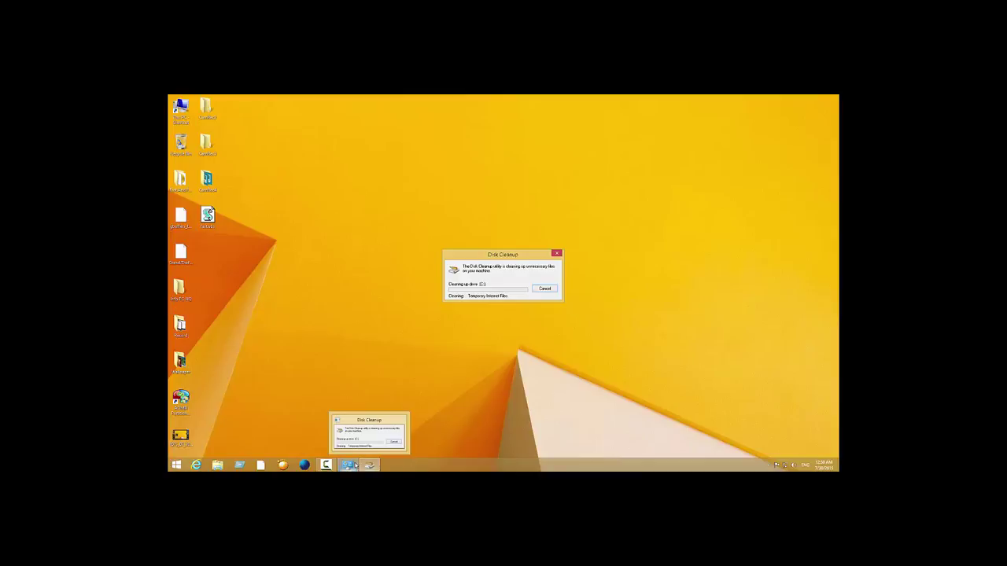
mouse_move(347, 465)
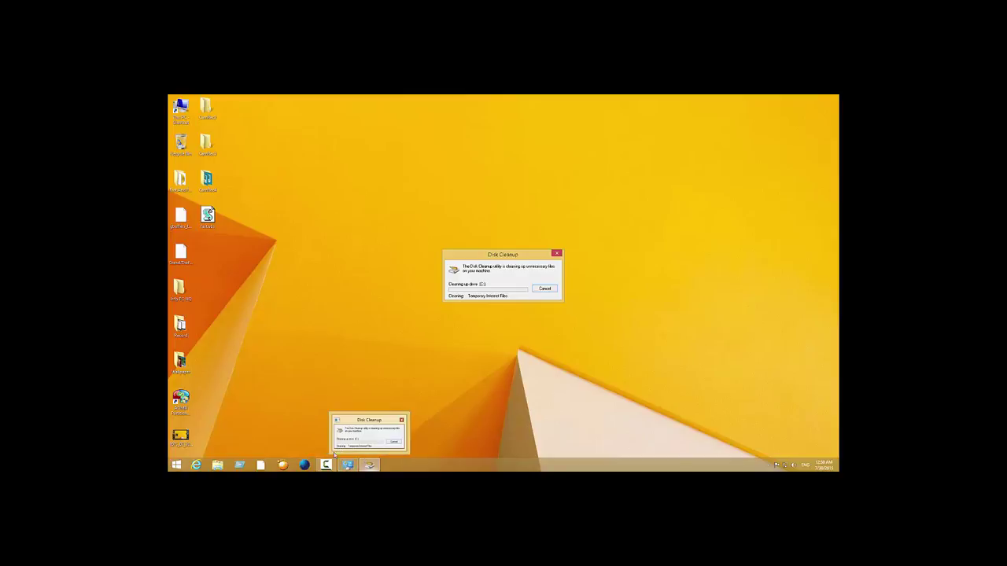